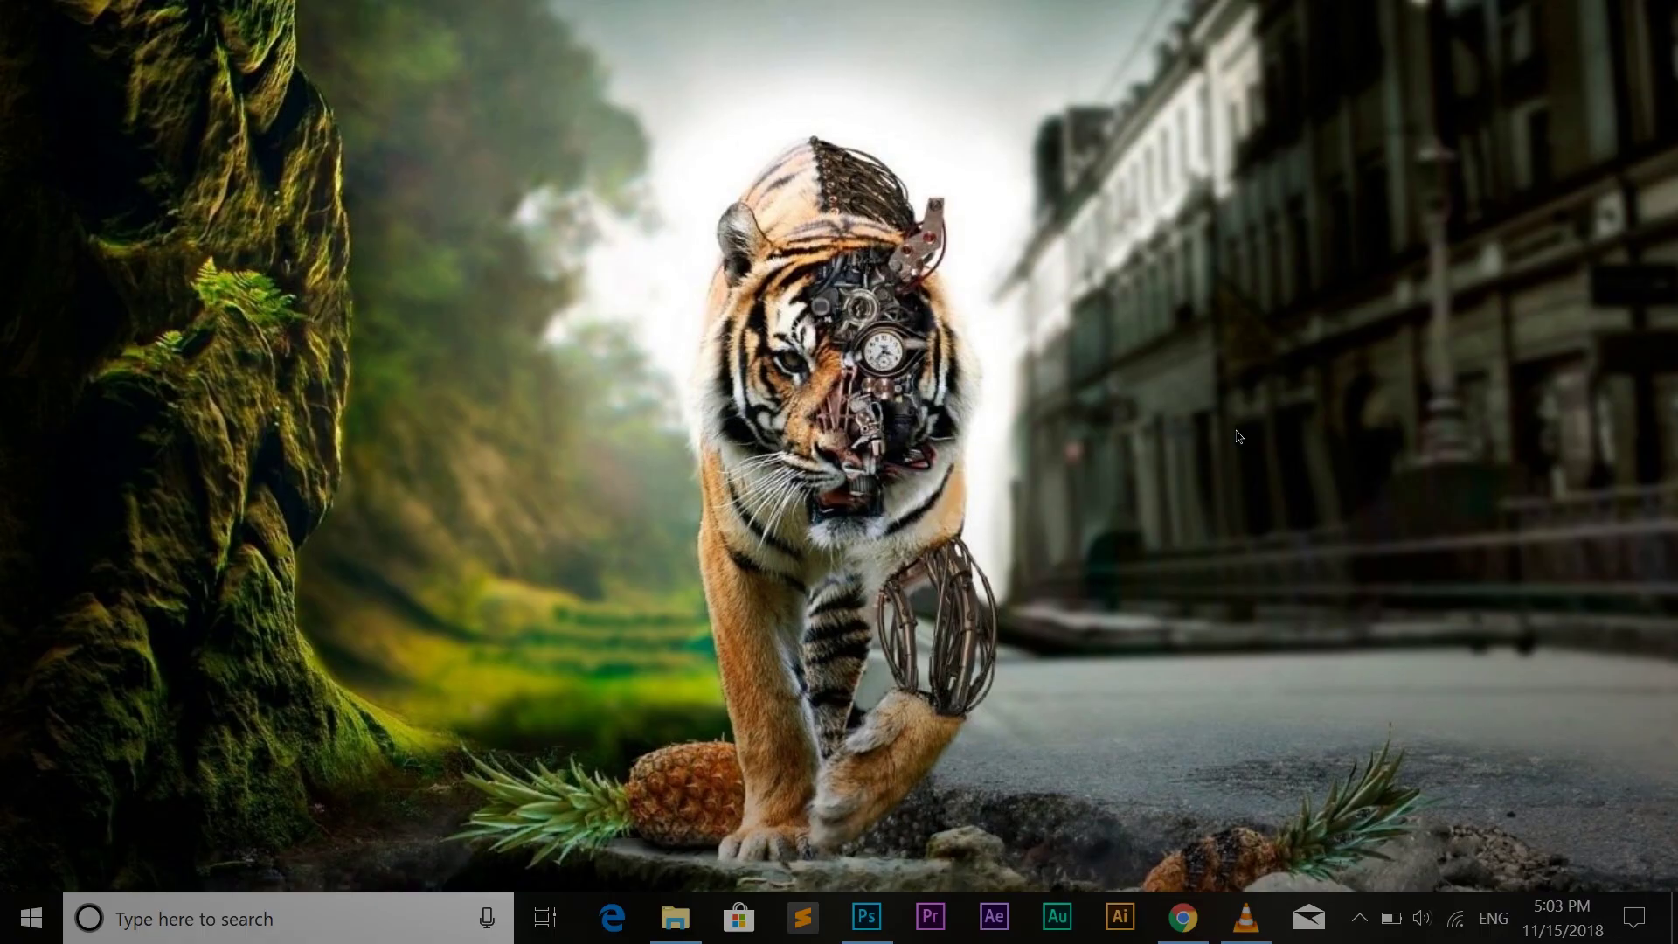
Step: Switch to Photoshop and start a new document named ilhan
left_click(866, 916)
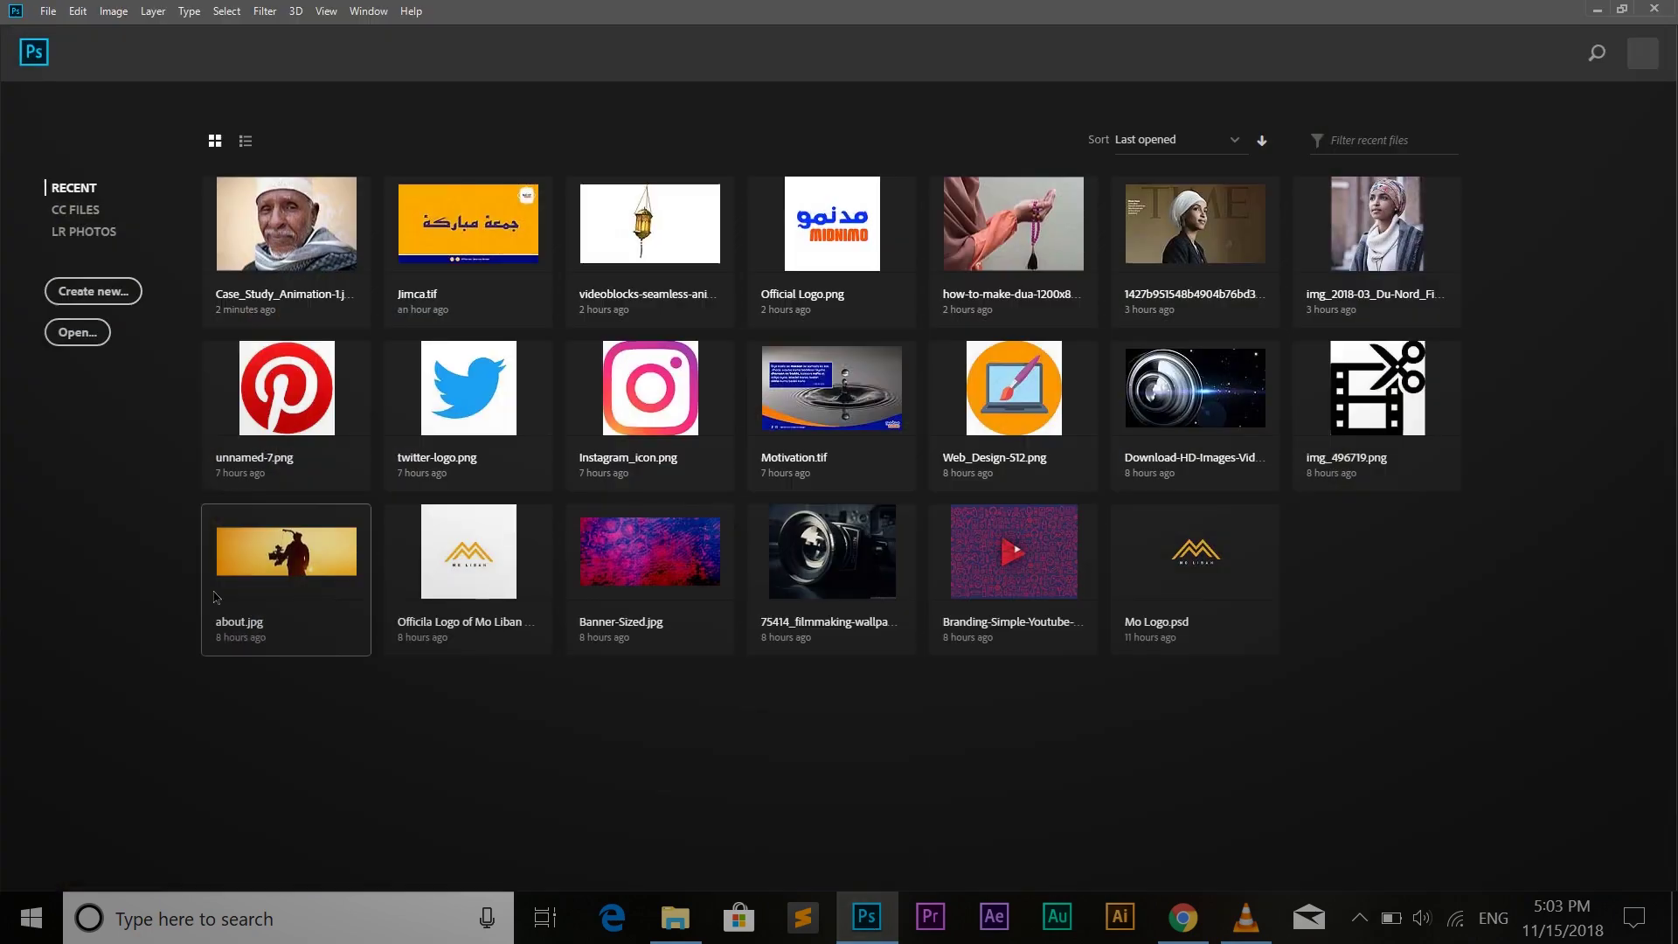
left_click(129, 280)
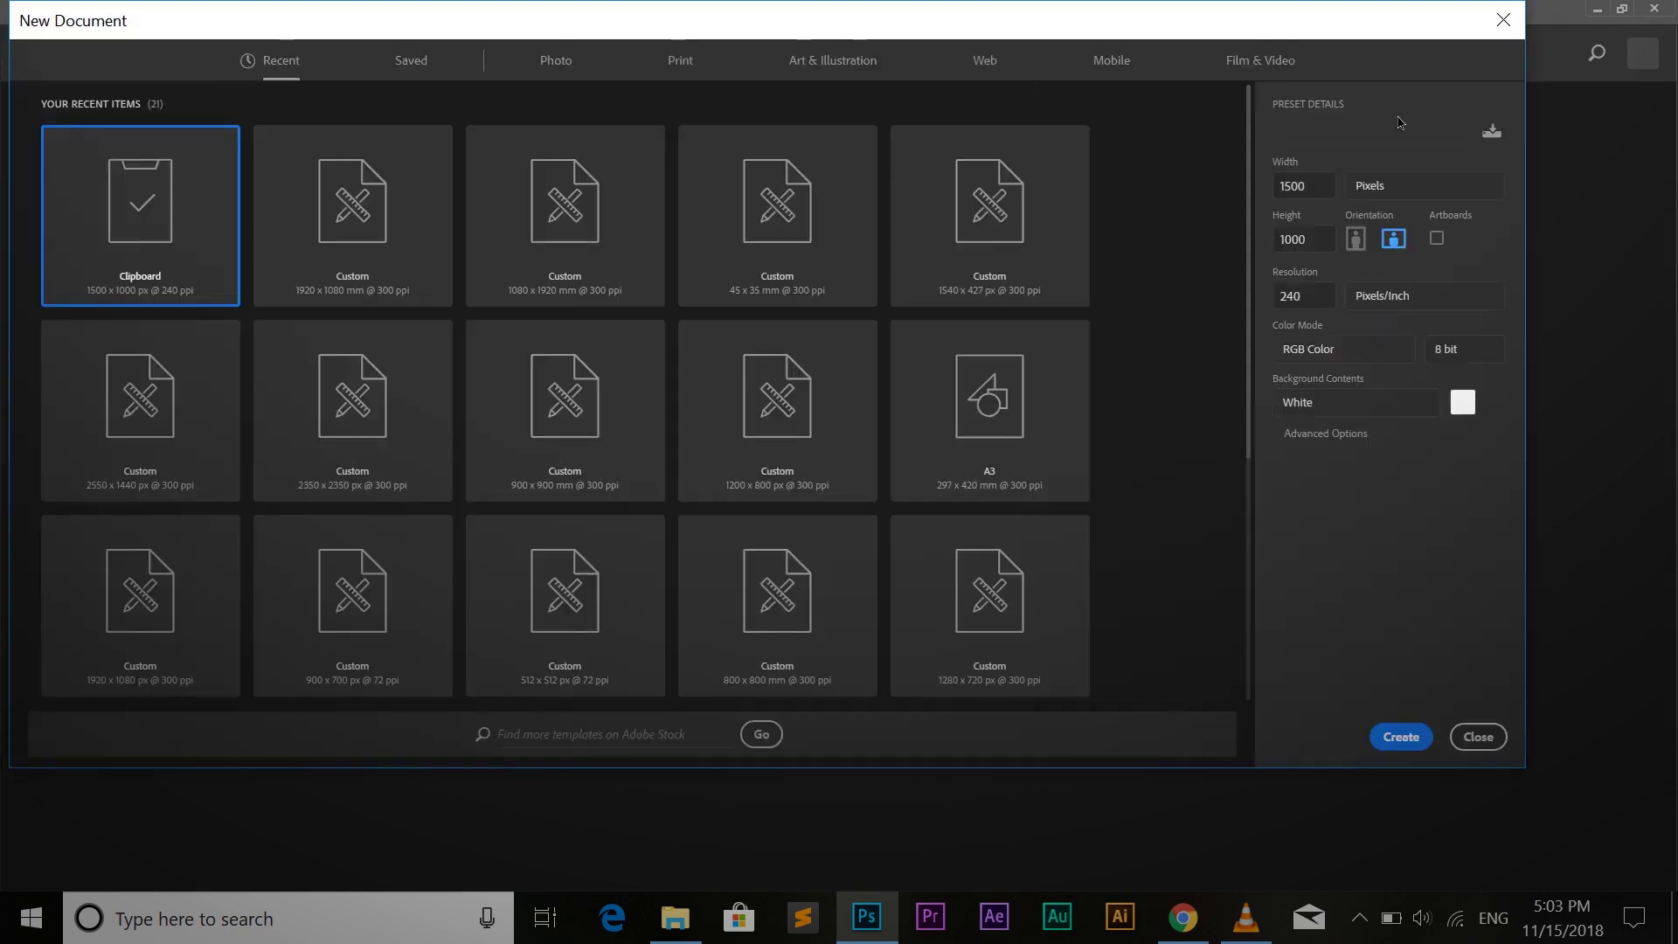
left_click(1397, 144)
key("ctrl+a")
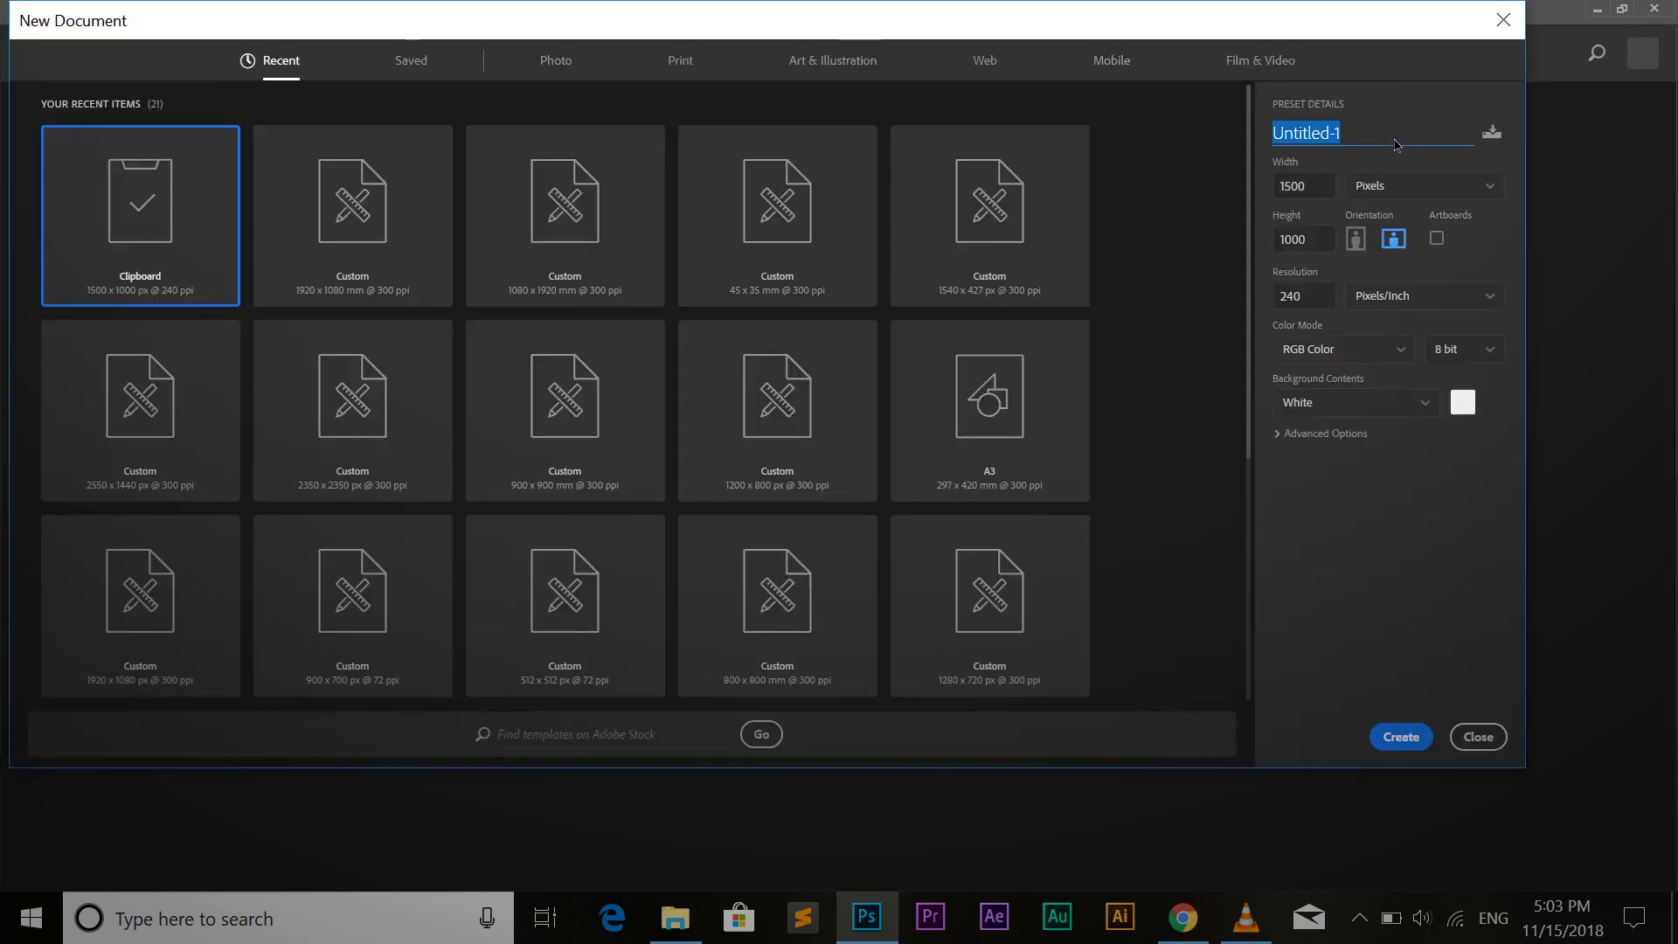
type("ilhan")
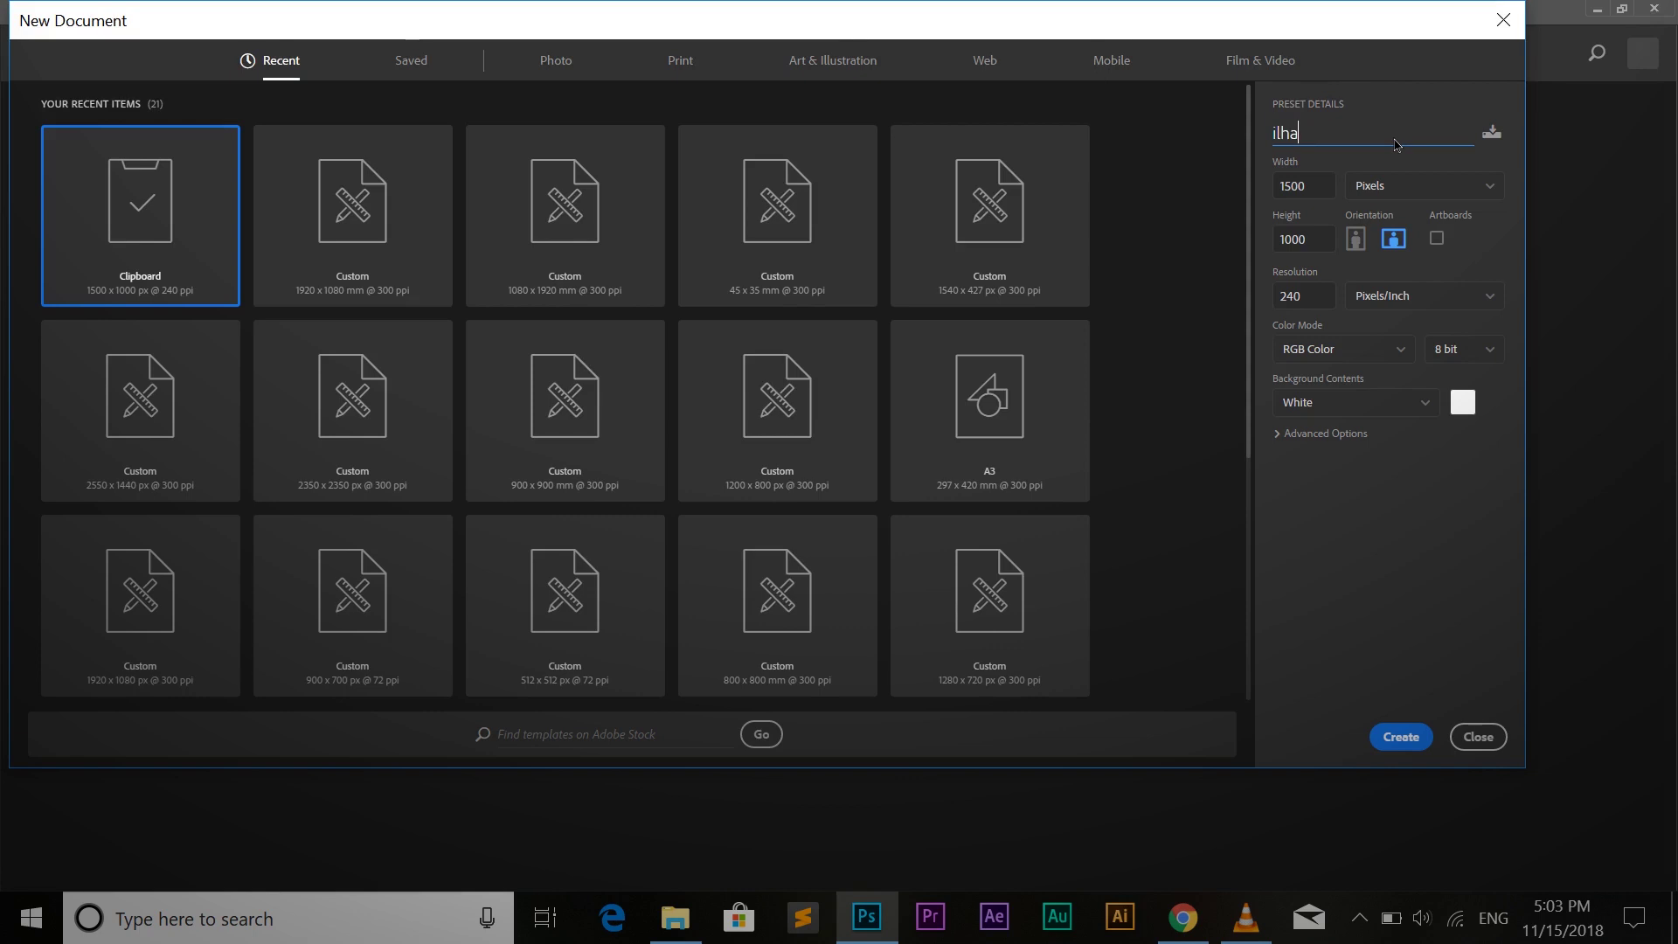
Step: Set the new document to 1920 by 1080 pixels at 300 pixels/inch and create it
left_click(1321, 198)
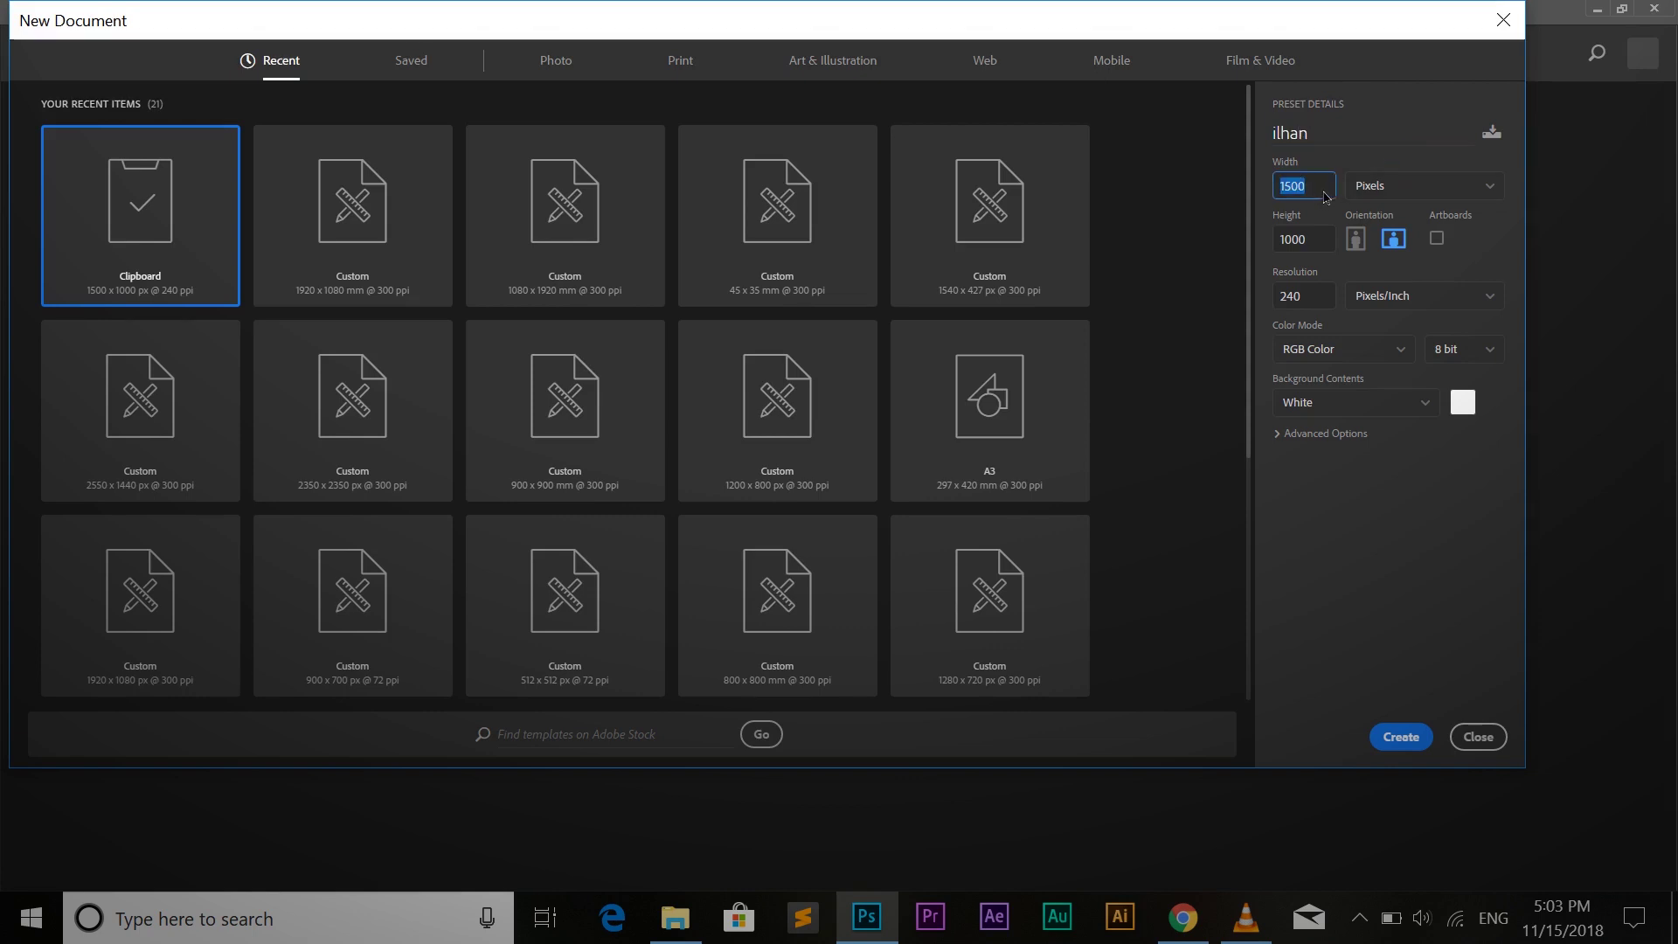
type("192")
key("Tab")
type("1")
left_click(1329, 295)
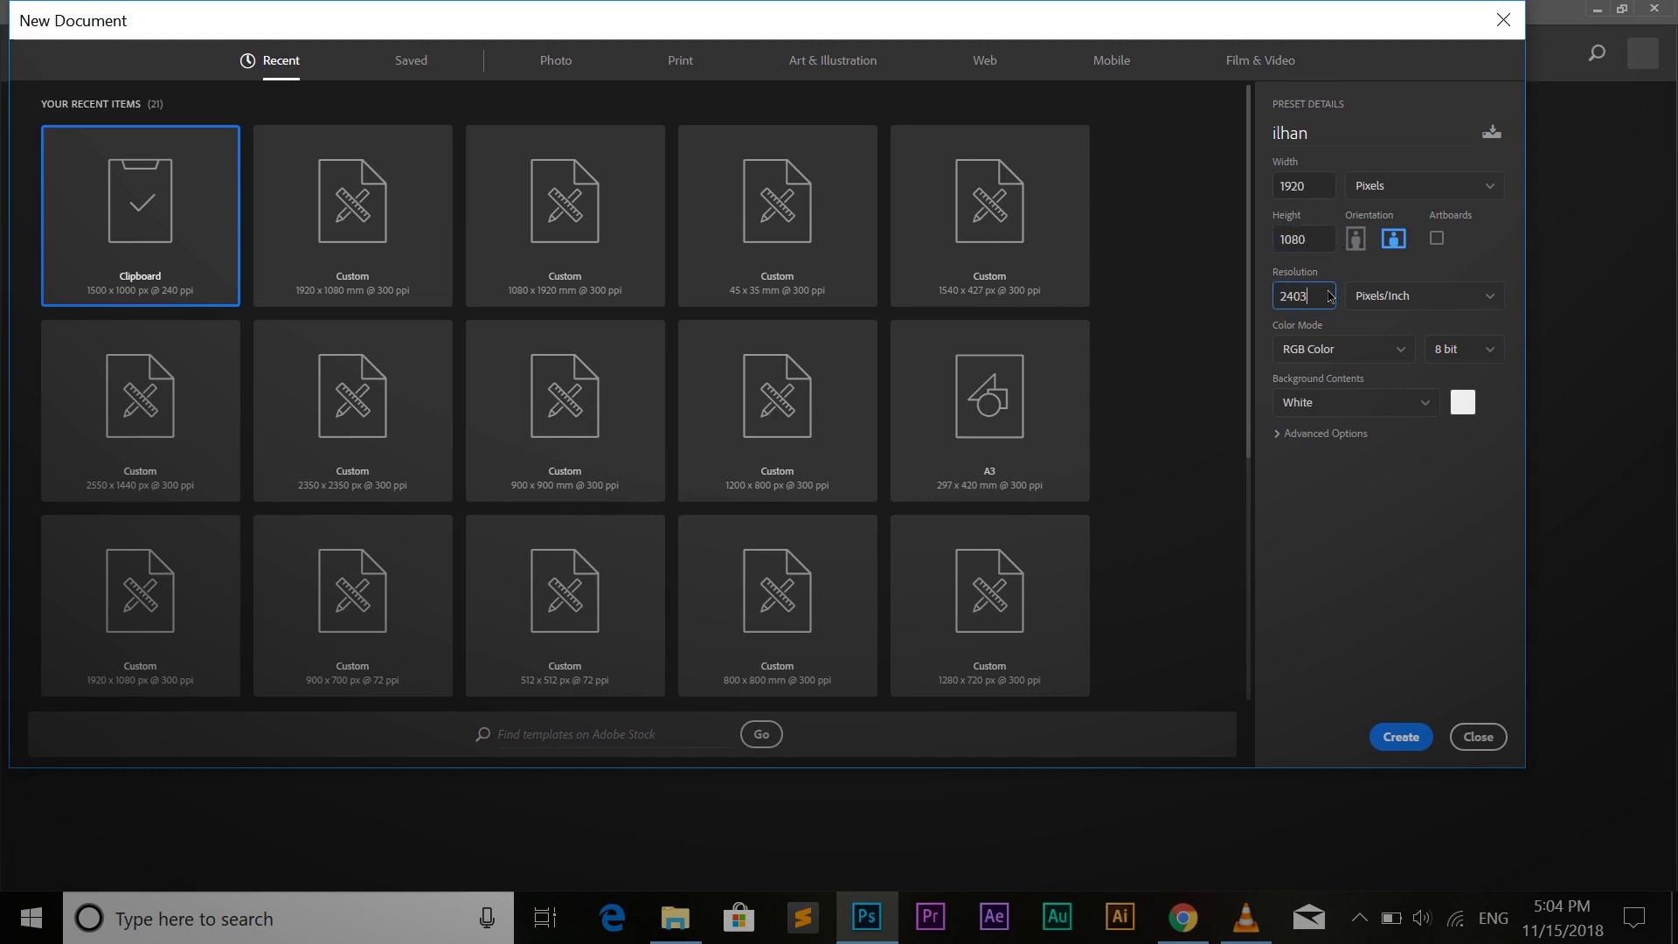
type("300")
key("BackSpace")
key("BackSpace")
key("BackSpace")
key("BackSpace")
key("BackSpace")
key("BackSpace")
key("Return")
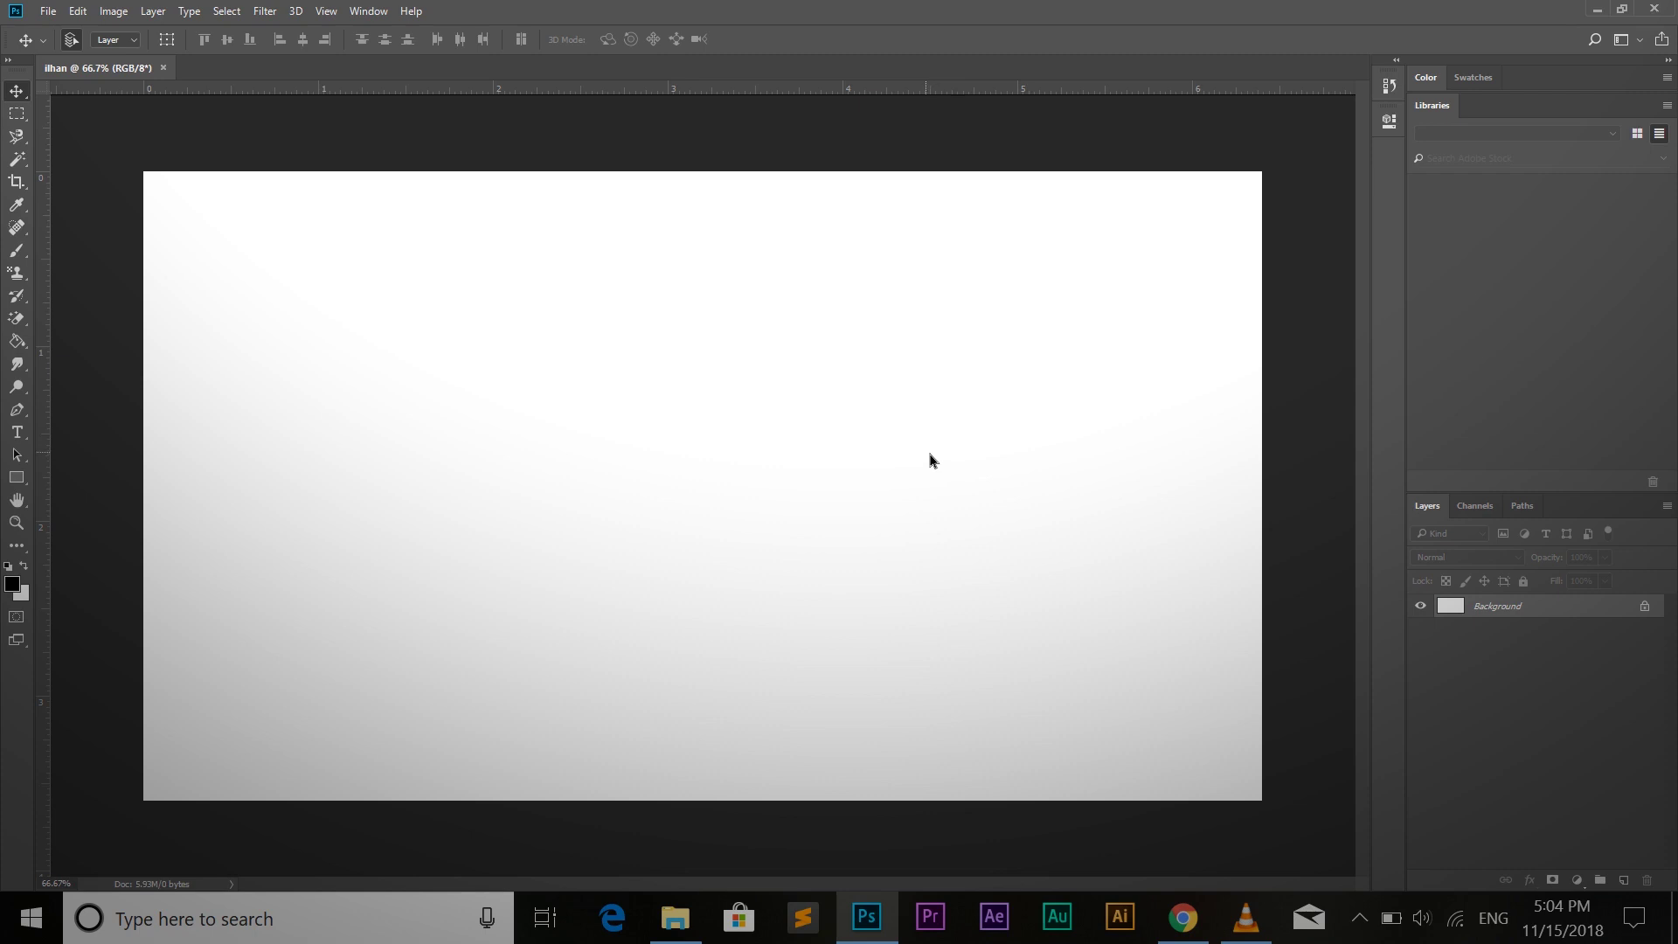
Step: Convert the Background into a regular layer and give it a Gradient Overlay with 28% opacity
double_click(1541, 617)
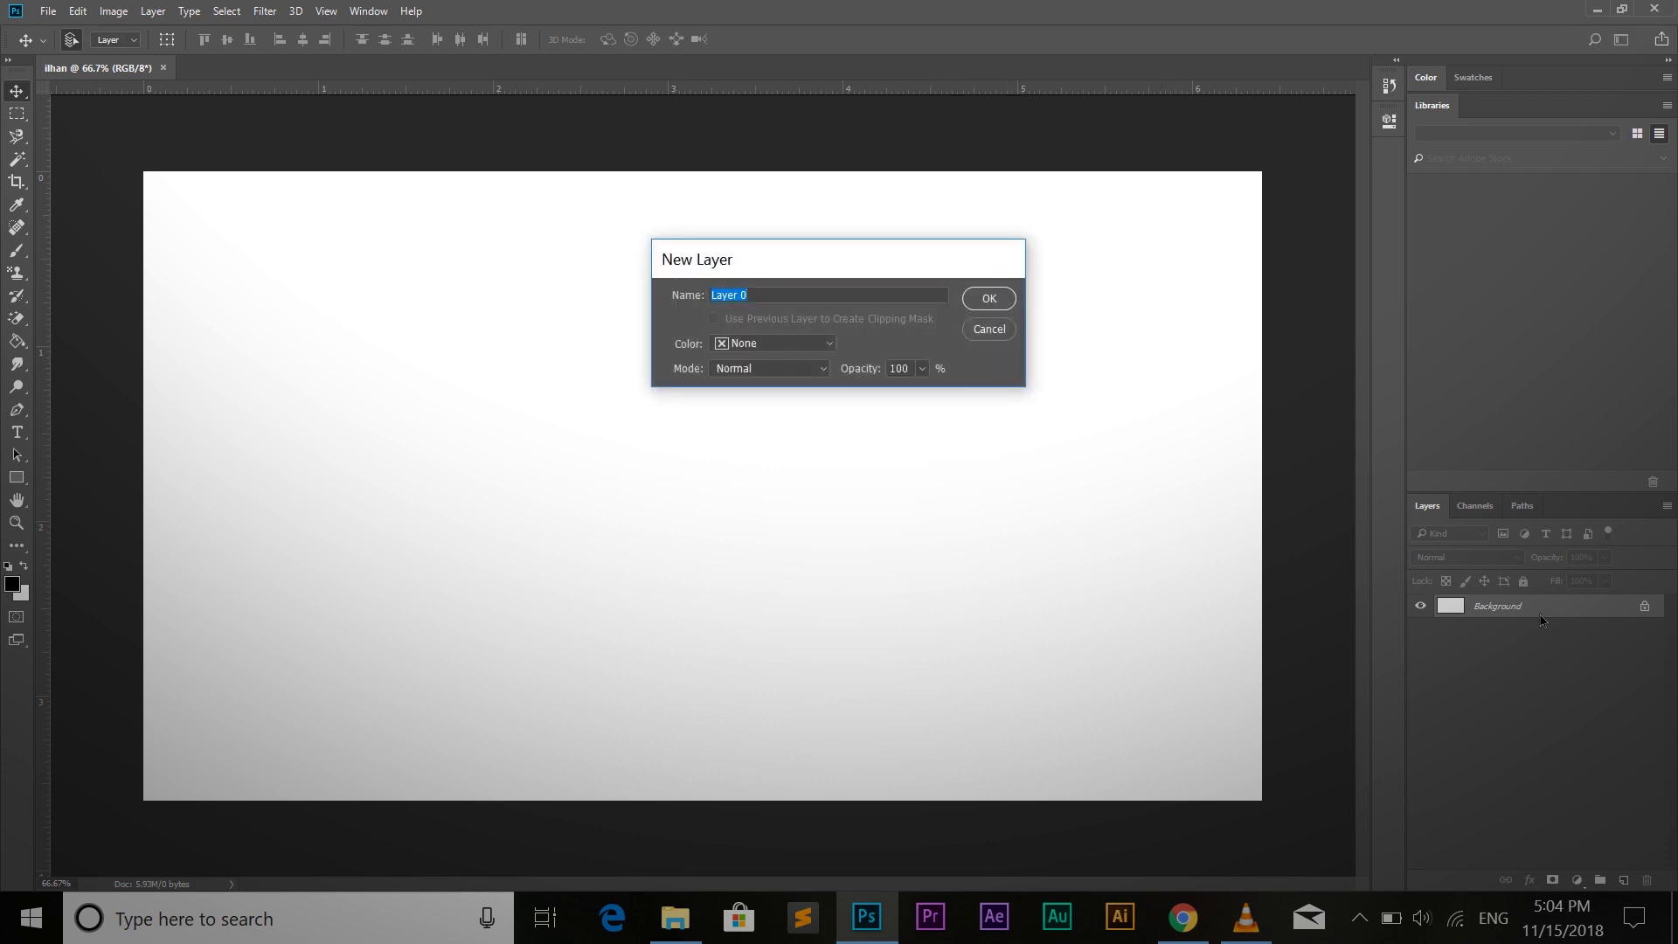
key("Return")
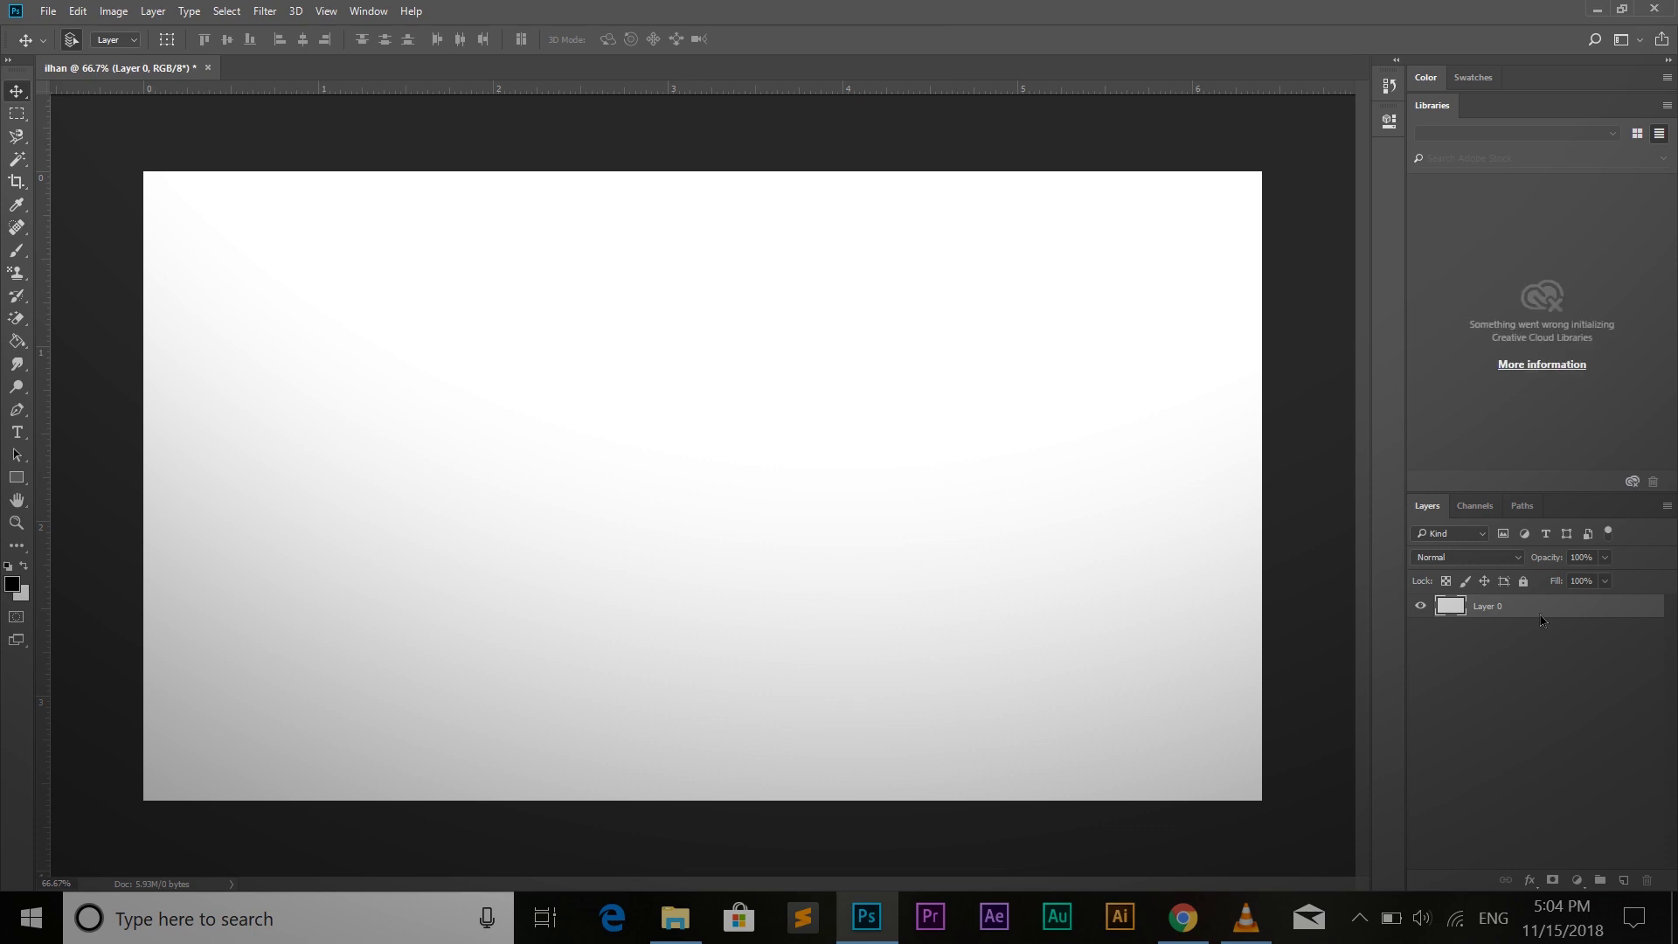
right_click(1496, 617)
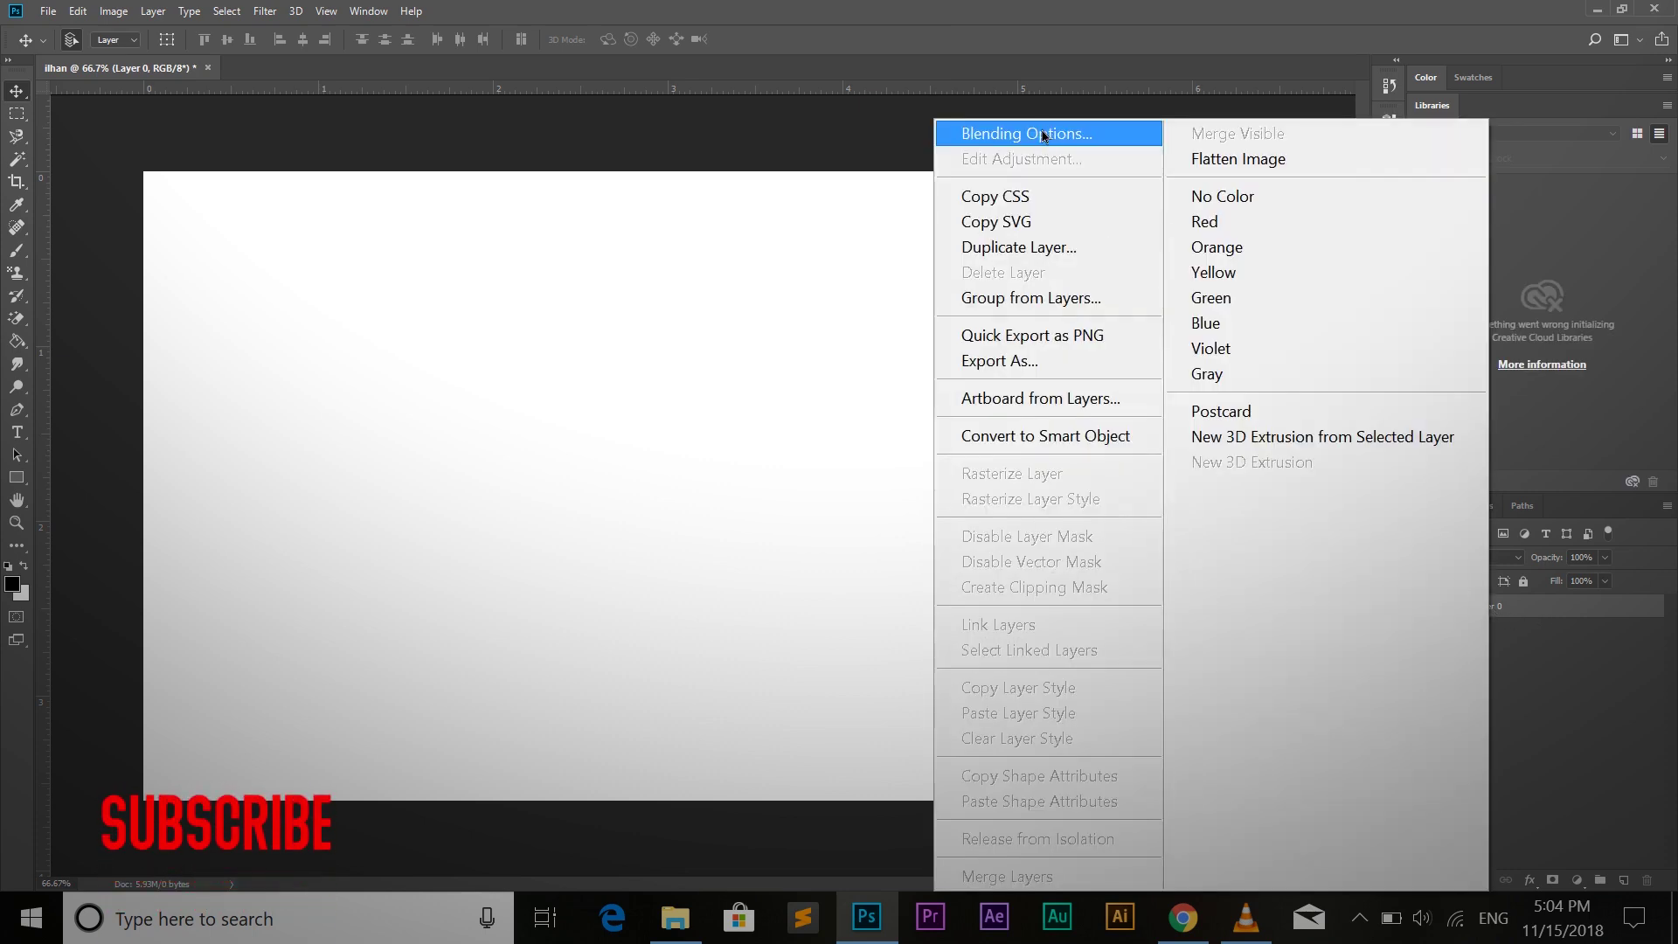
left_click(1043, 136)
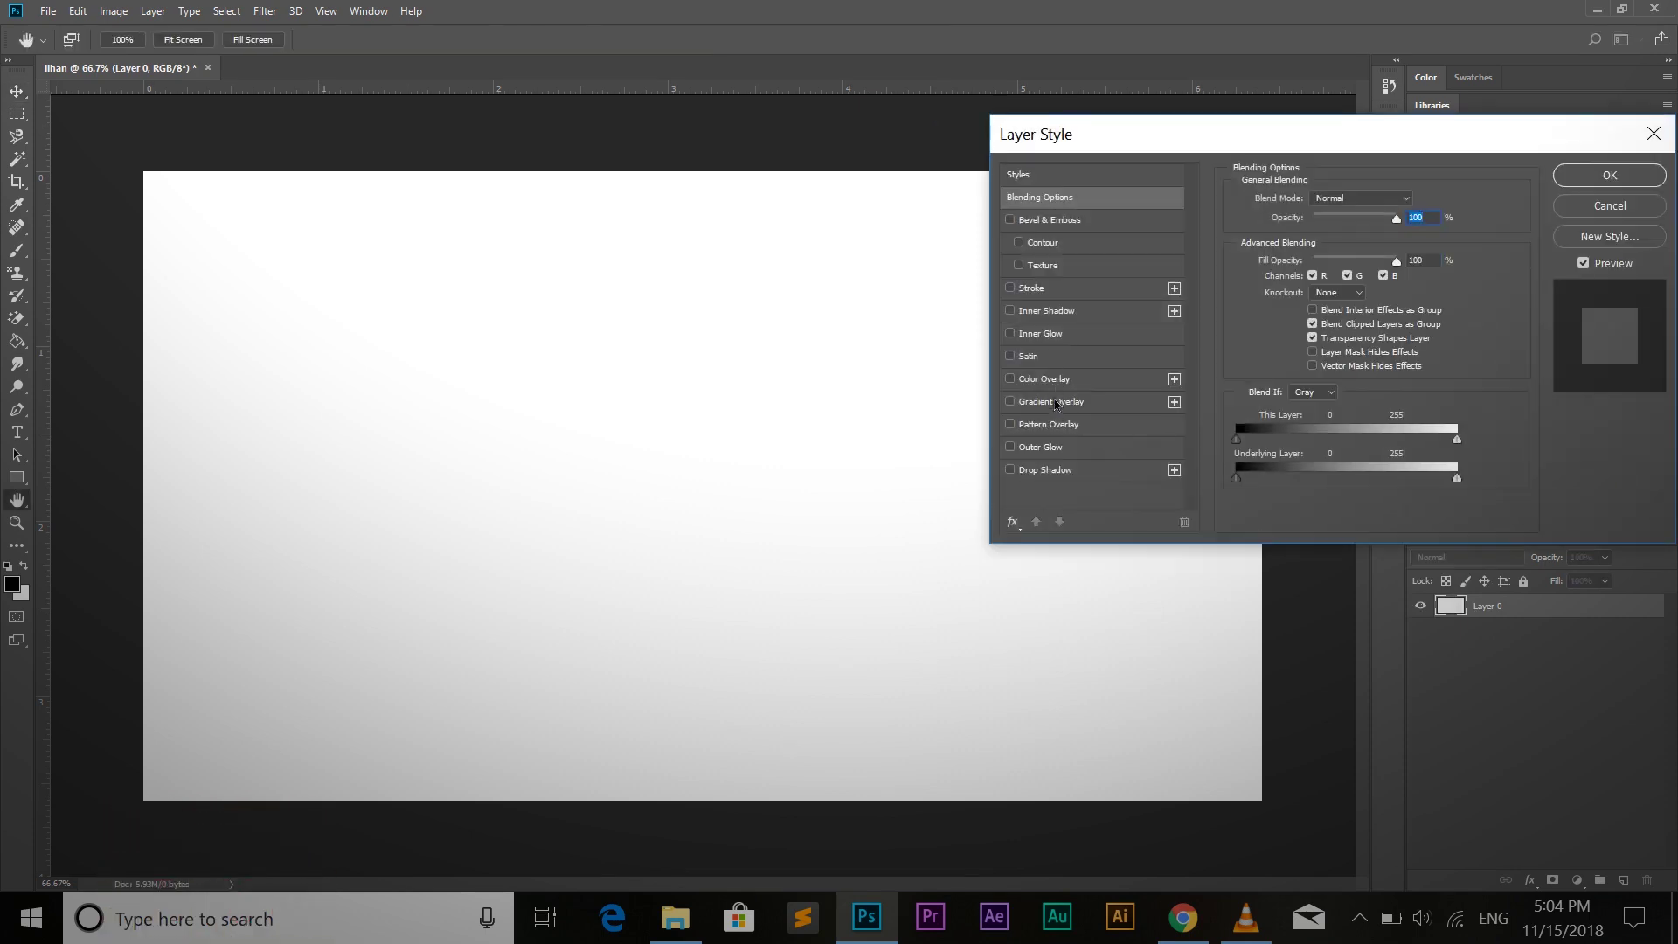
left_click(1053, 402)
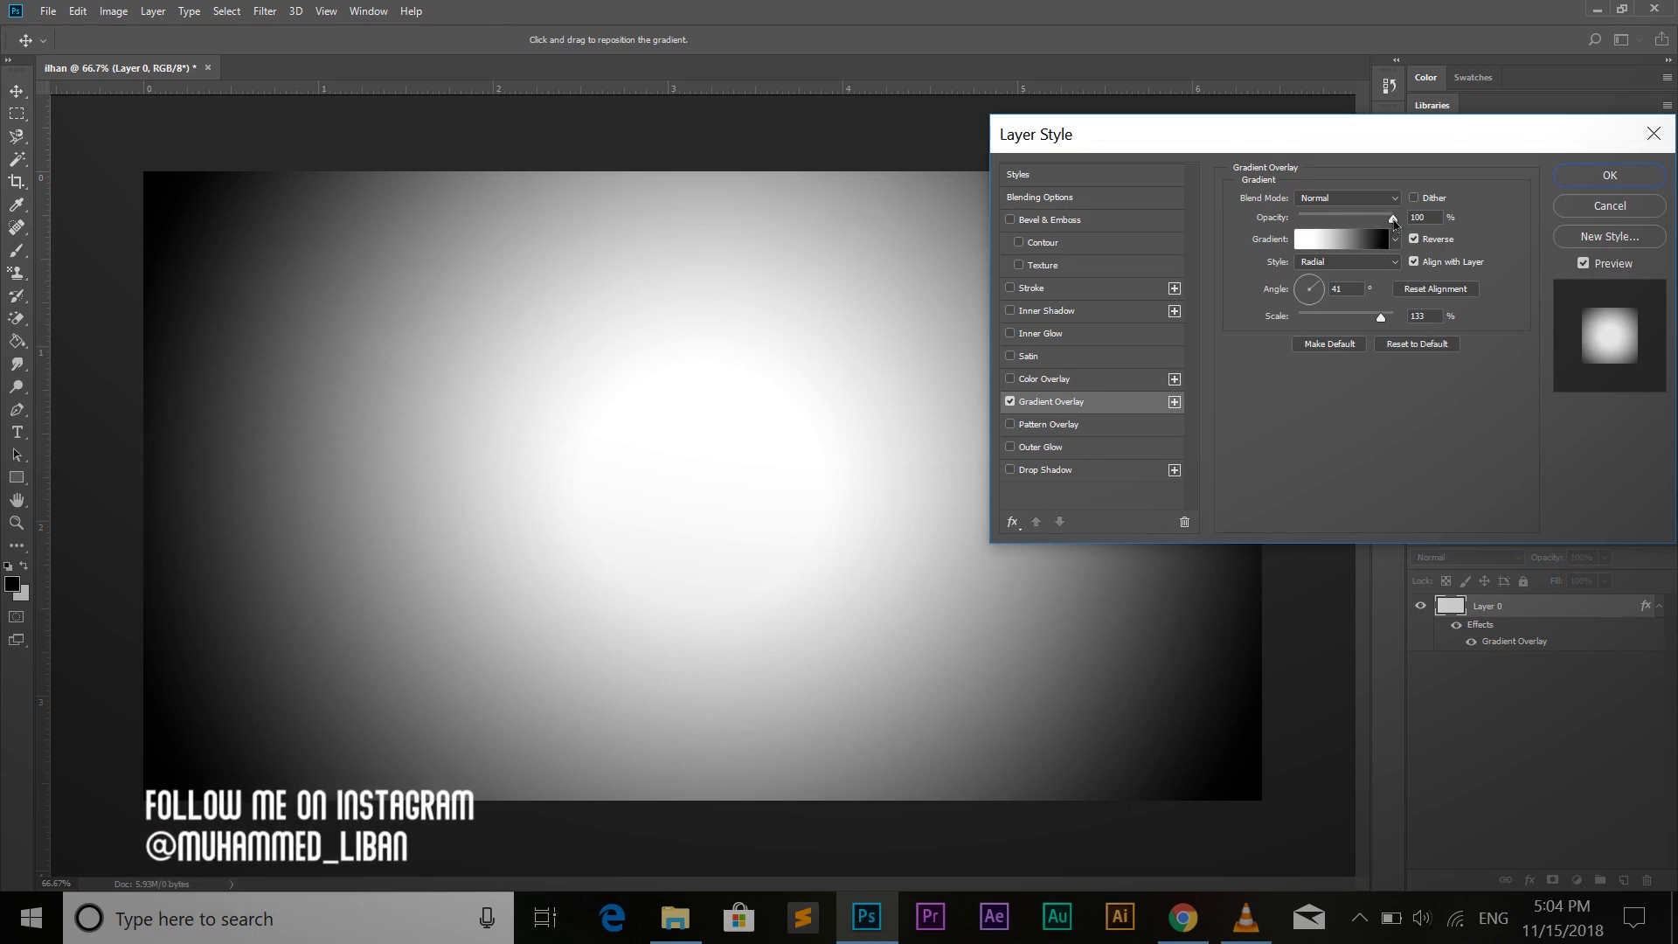
left_click_drag(1394, 218, 1329, 226)
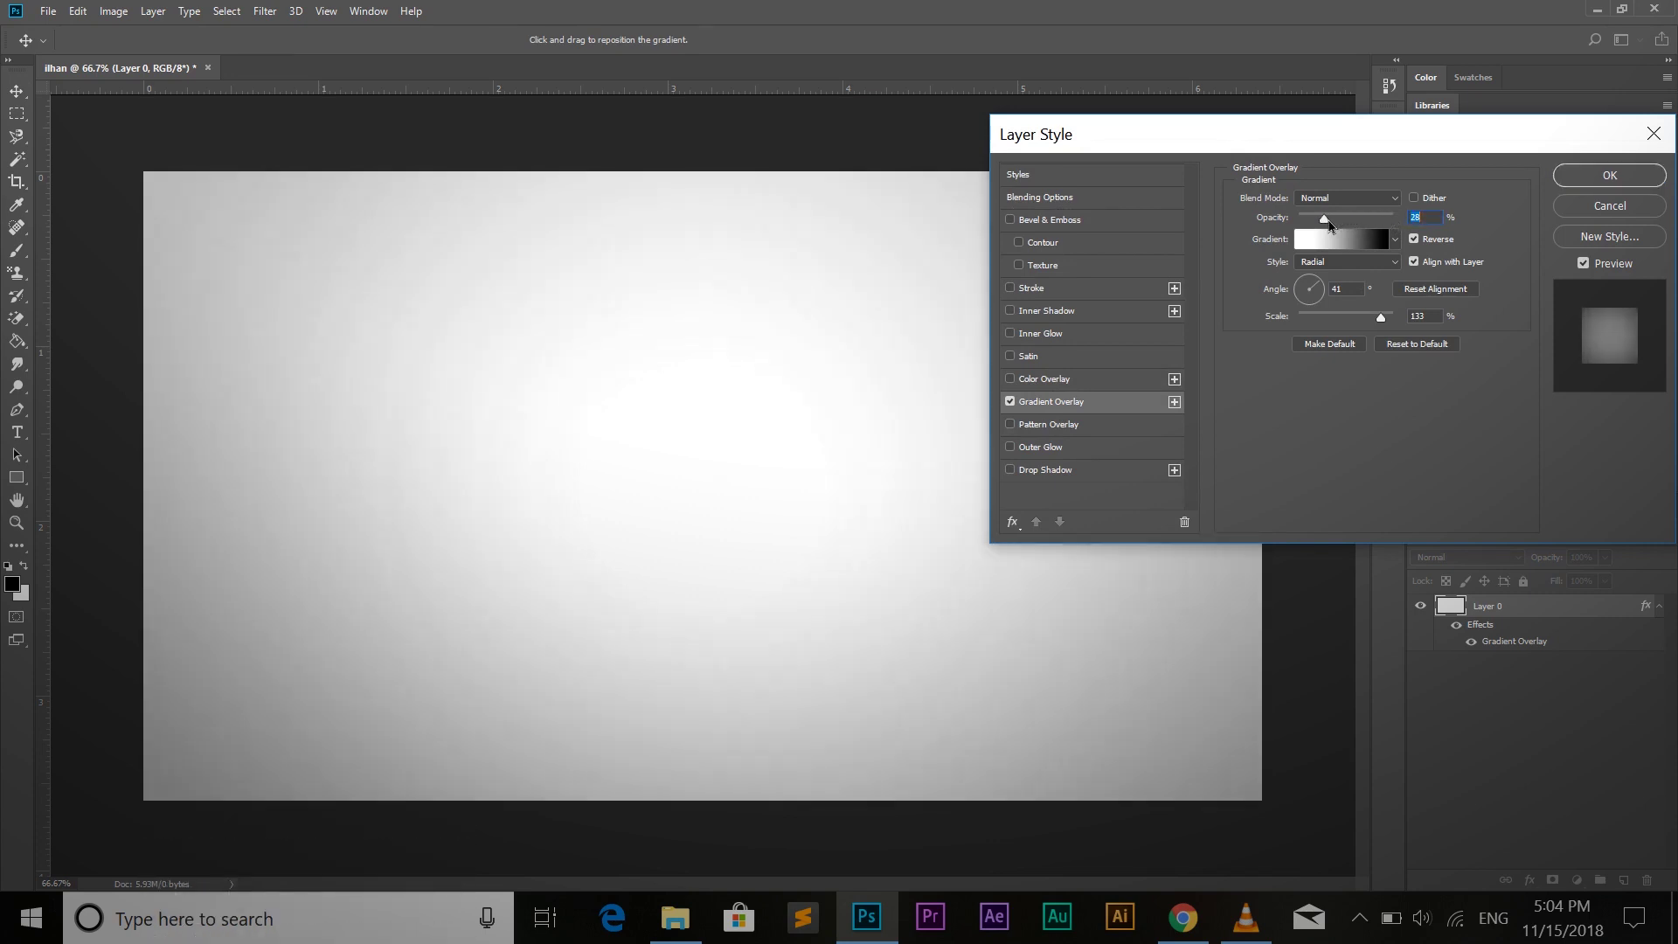
left_click(1606, 175)
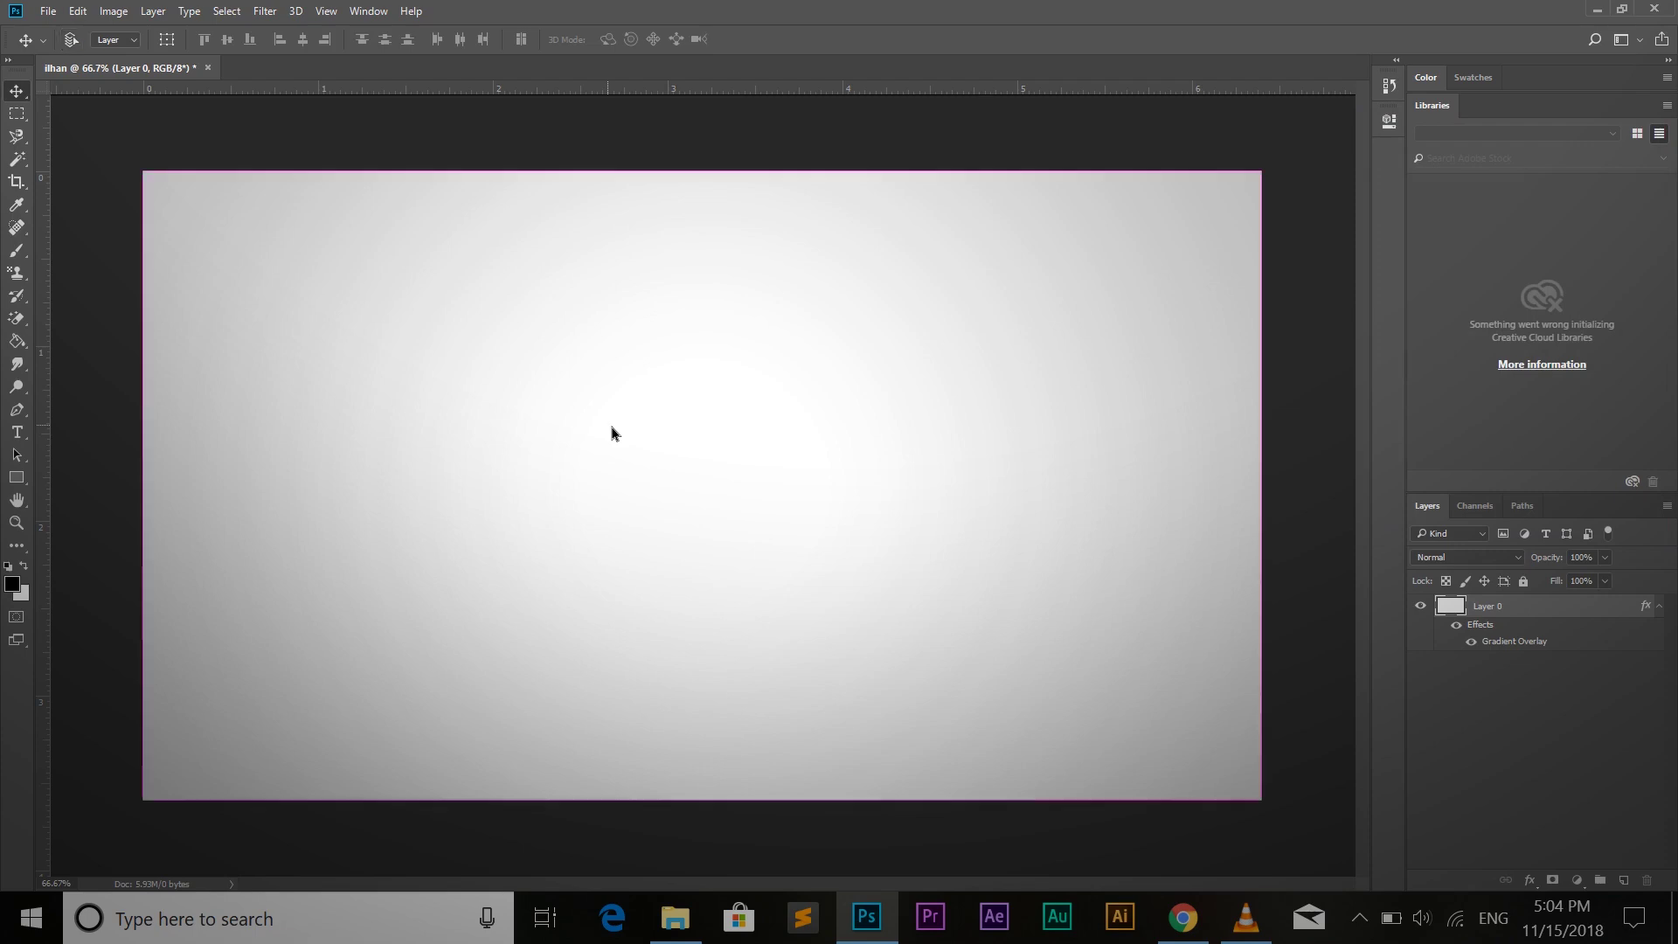
Step: Open the TIME portrait image from the Ilhan Omar folder and copy the whole picture into the ilhan document
key("ctrl+o")
double_click(337, 236)
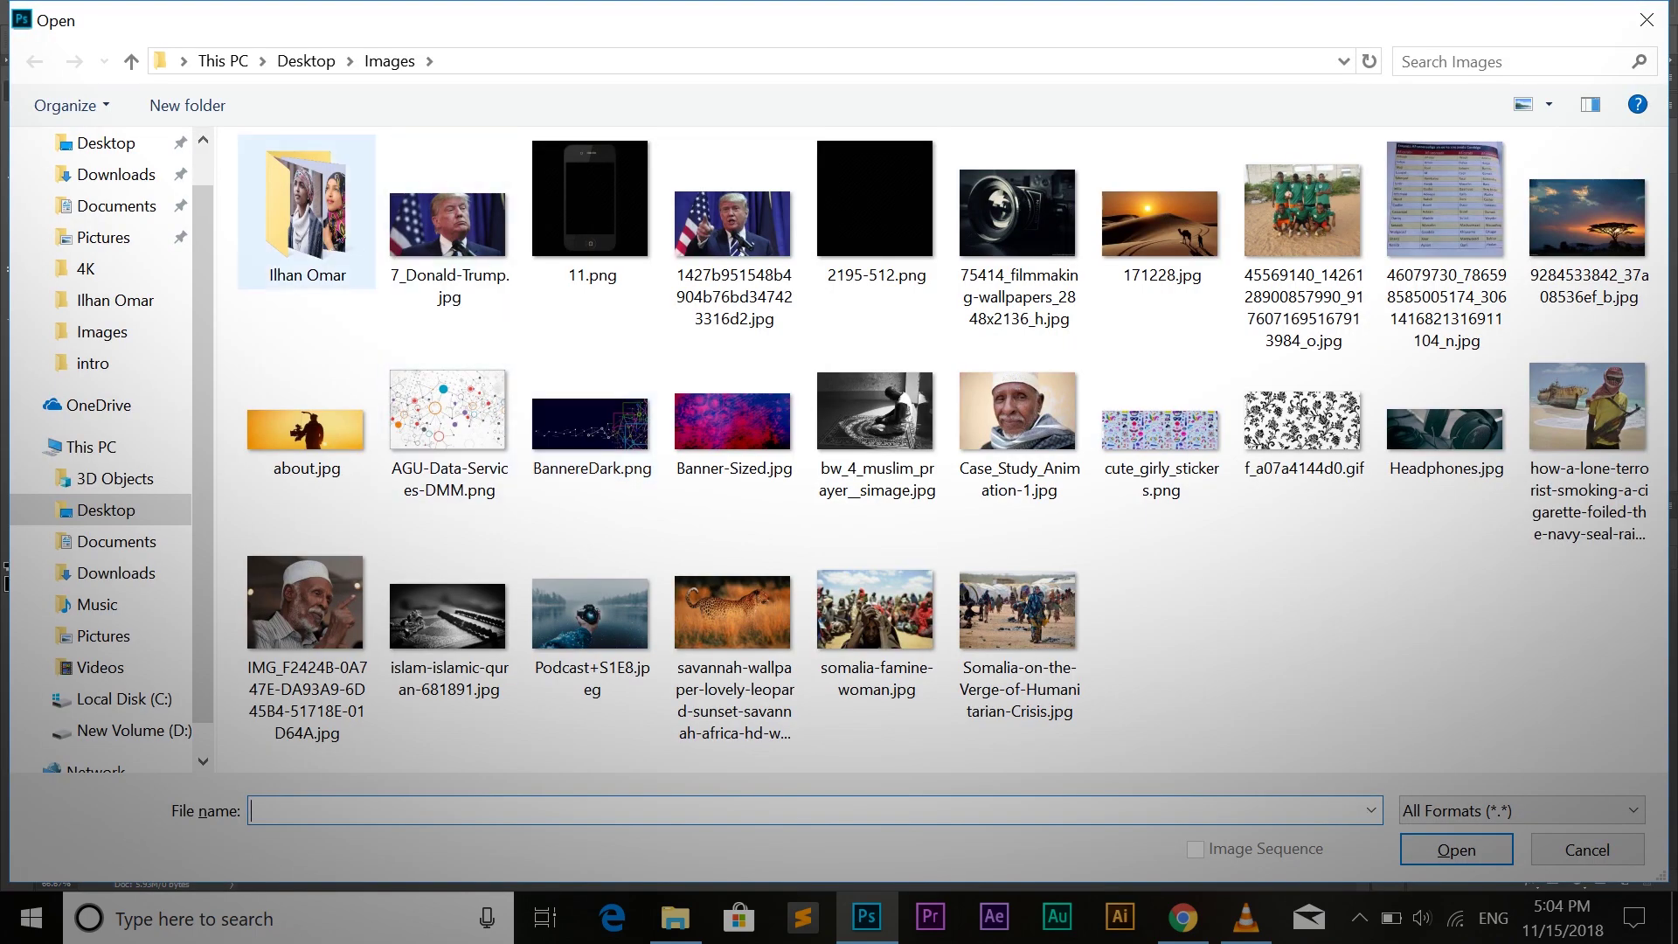
double_click(337, 240)
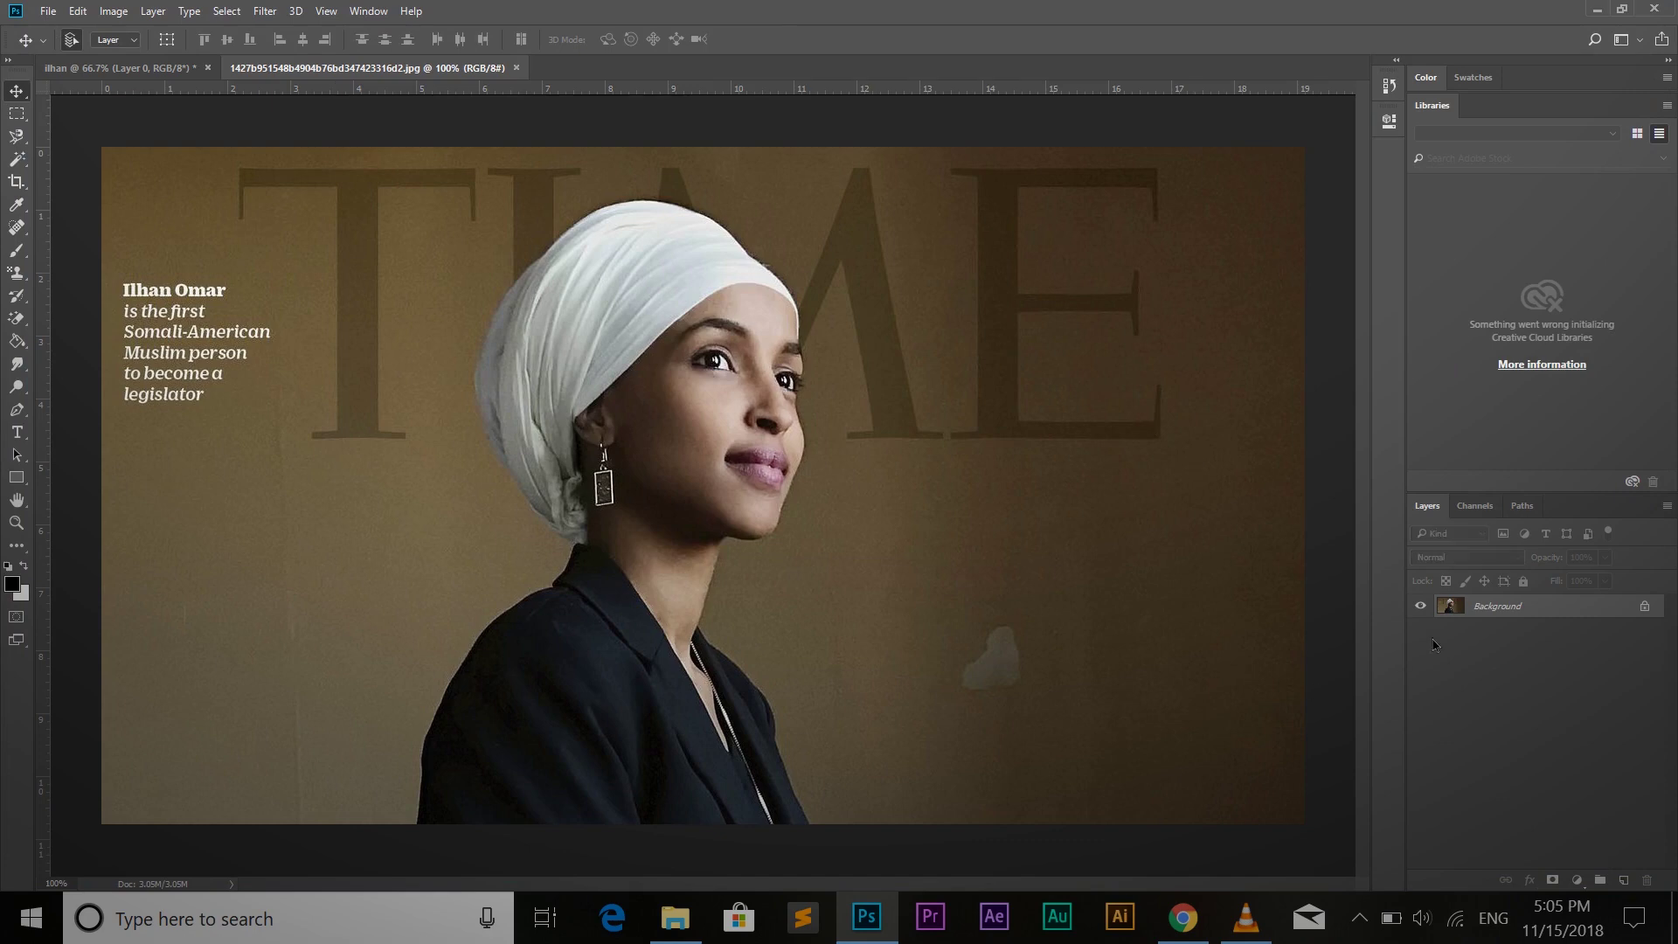
key("ctrl+a")
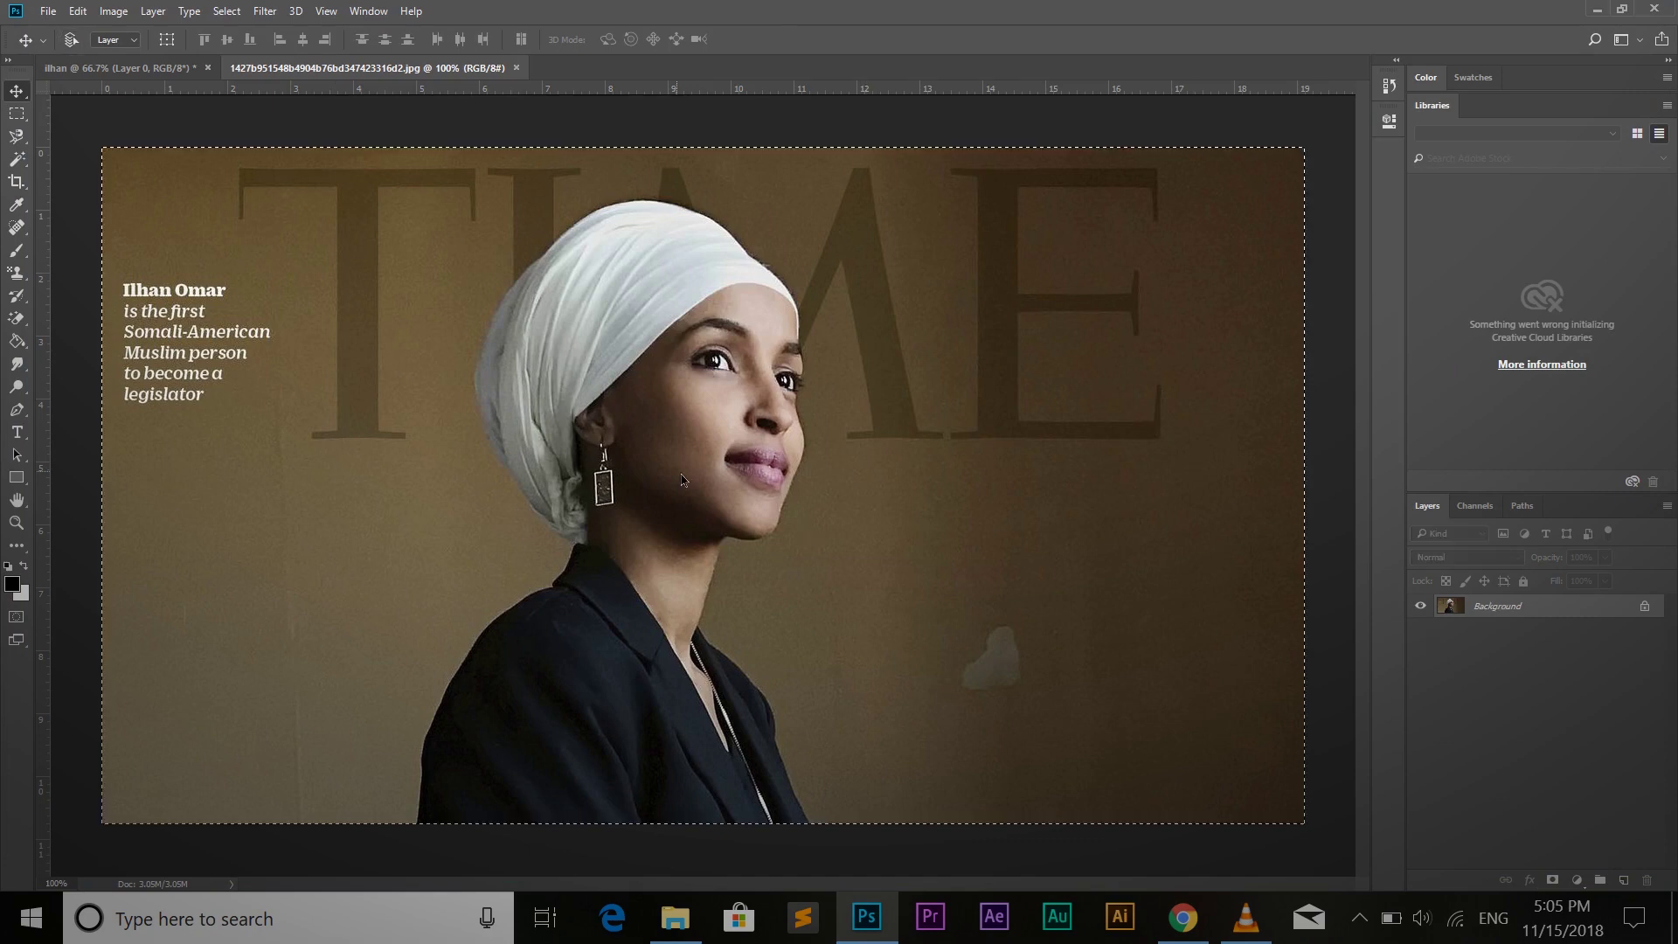
left_click(130, 70)
key("ctrl+v")
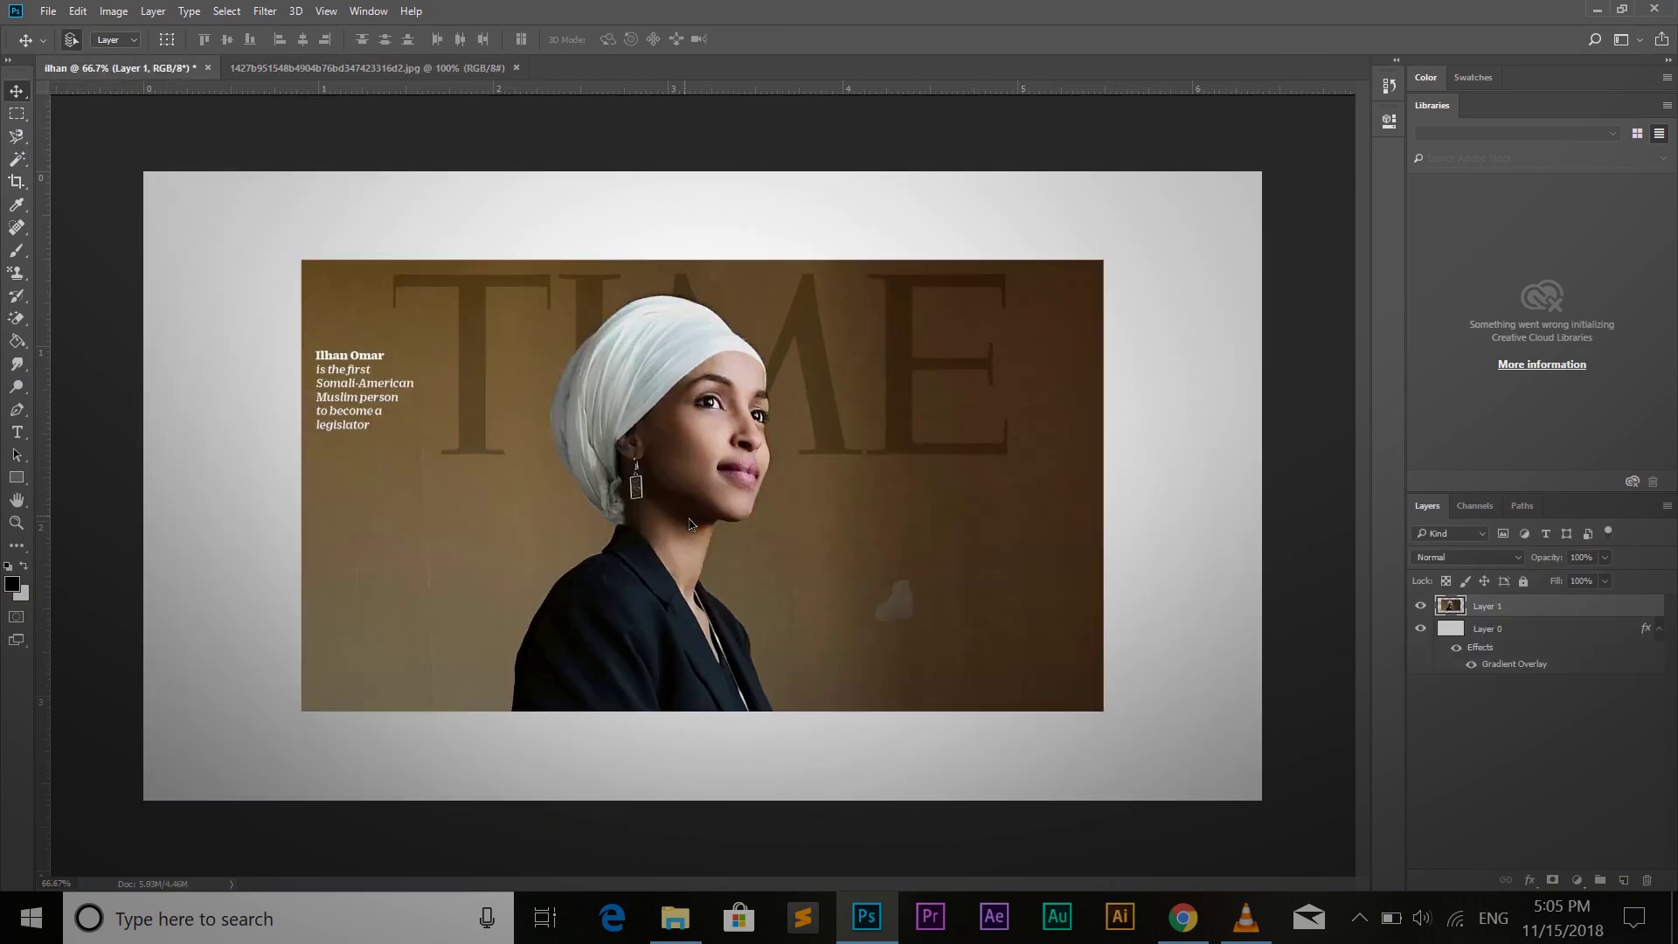
Step: Enlarge the pasted portrait to the full canvas height and shift it so it runs past the canvas's right edge
left_click_drag(1084, 512, 1087, 543)
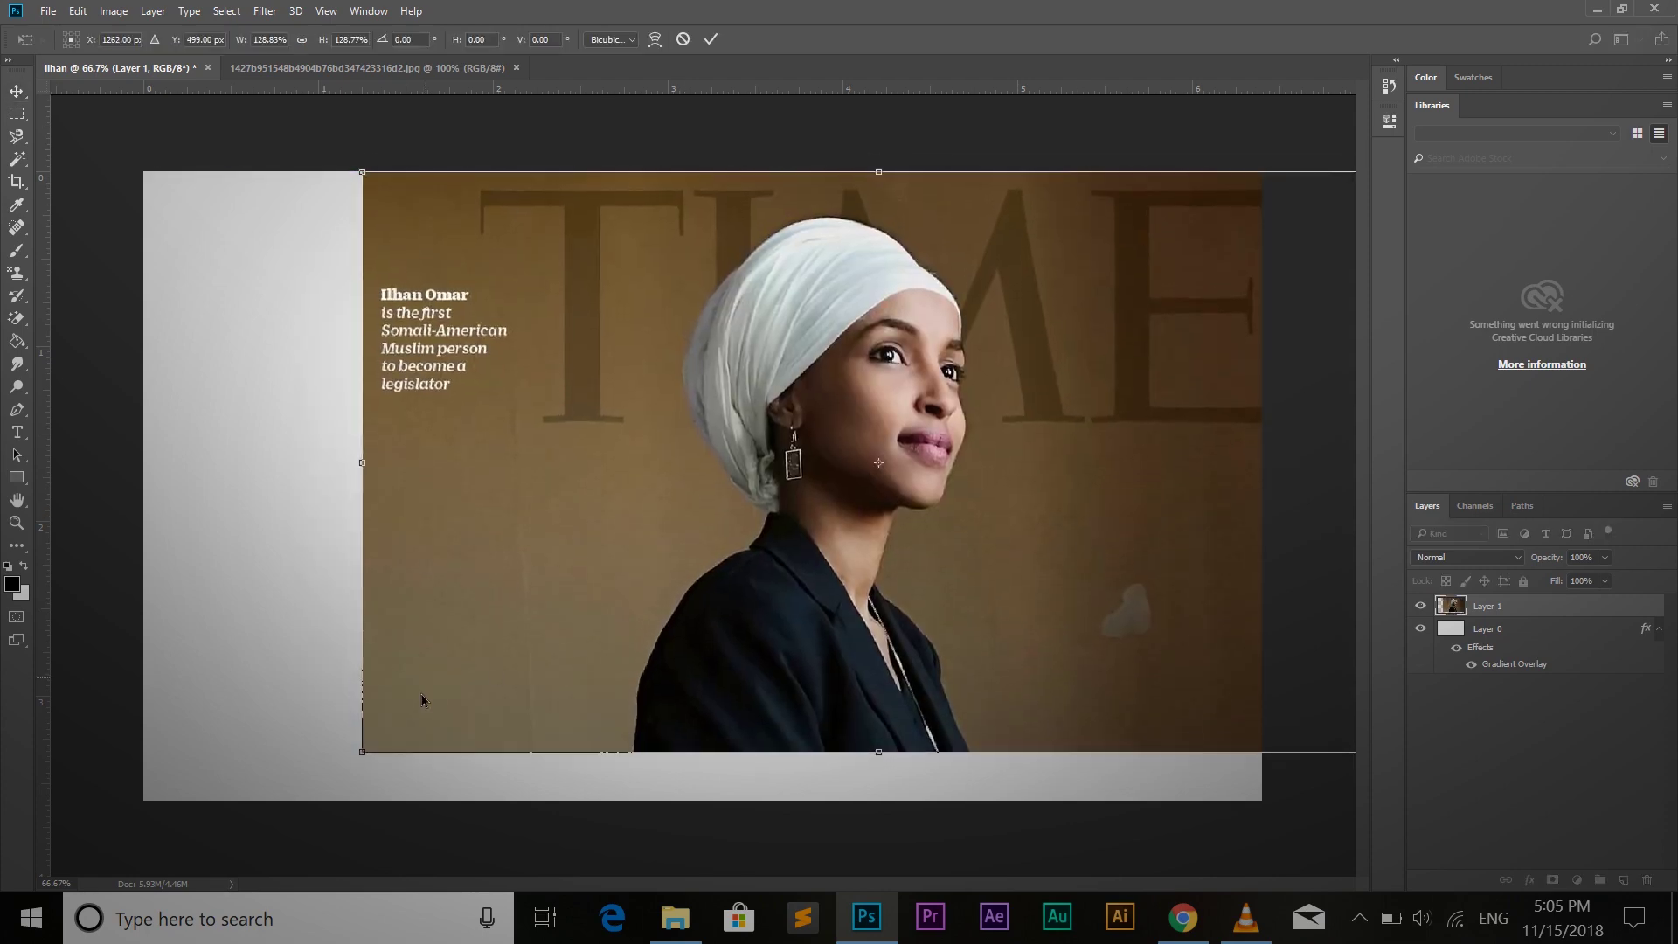
left_click_drag(362, 752, 300, 842)
left_click_drag(862, 627, 942, 627)
key("Return")
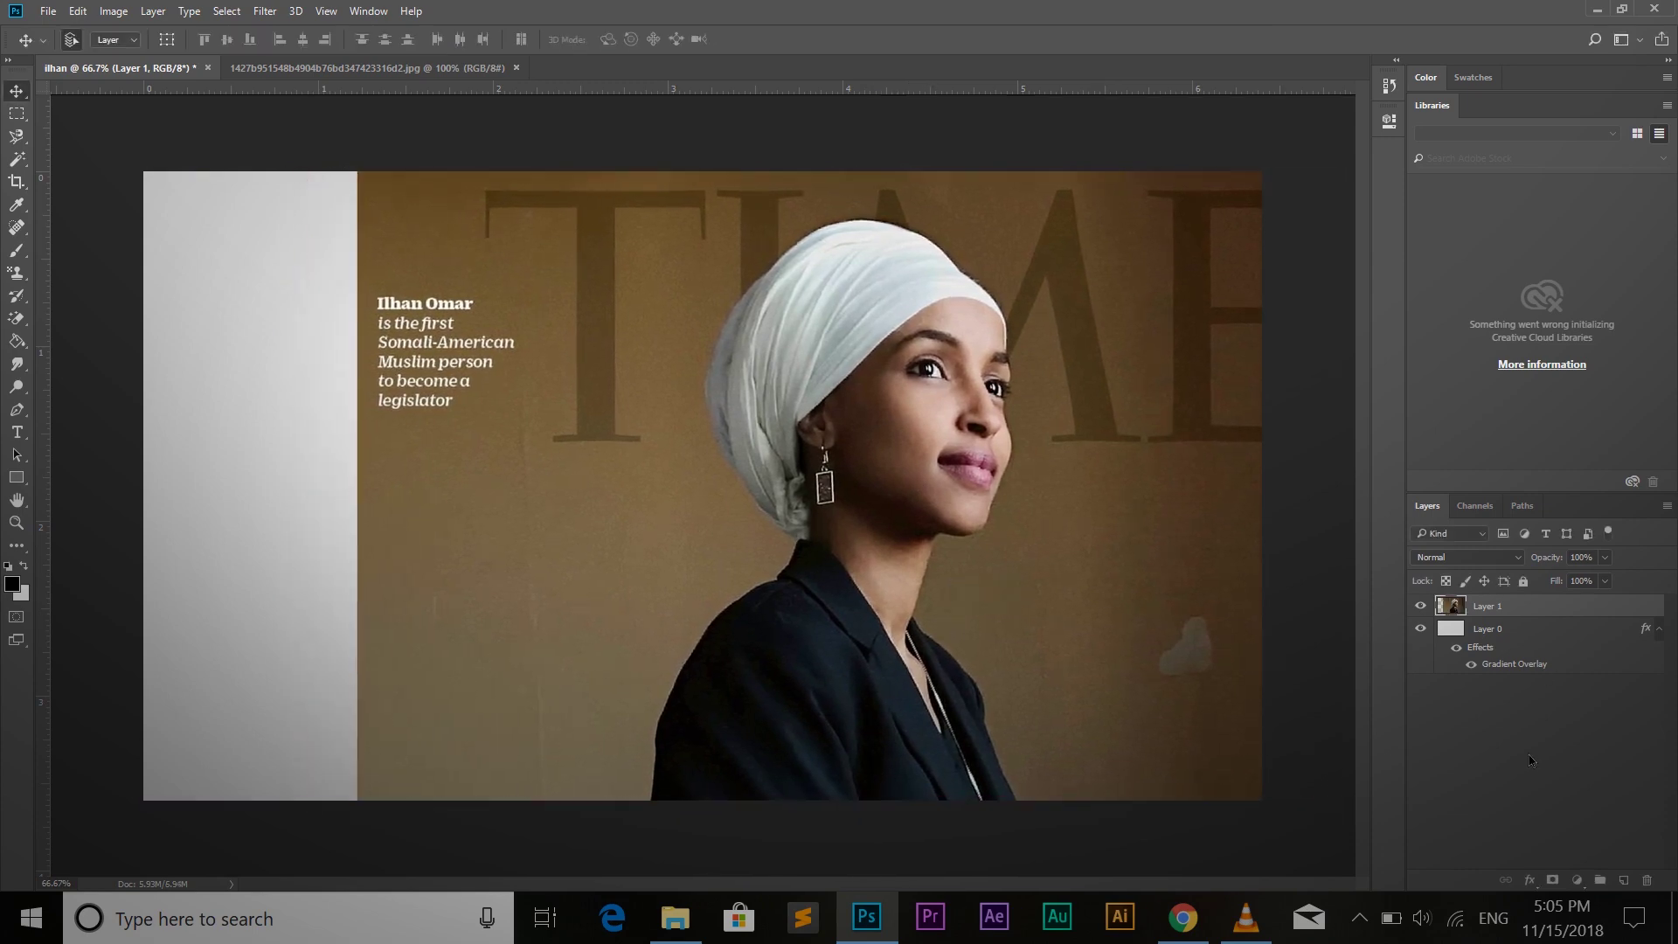
Step: Convert Layer 1 to a smart object and add a layer mask inverted to black
left_click(1660, 628)
right_click(1503, 606)
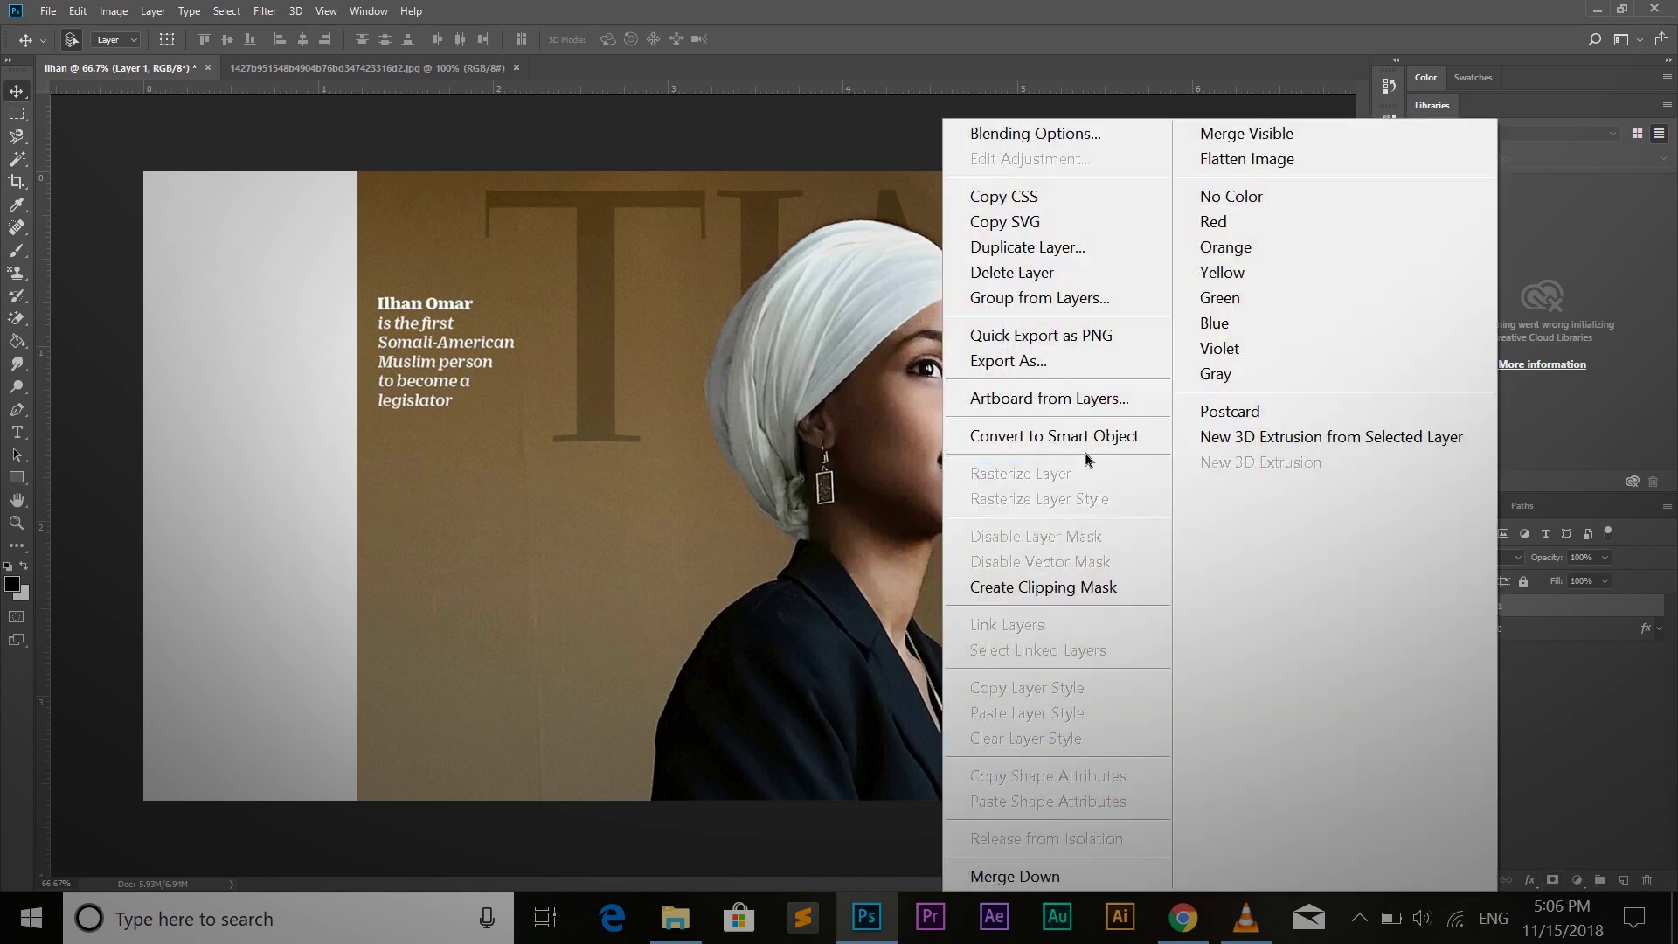
left_click(1085, 446)
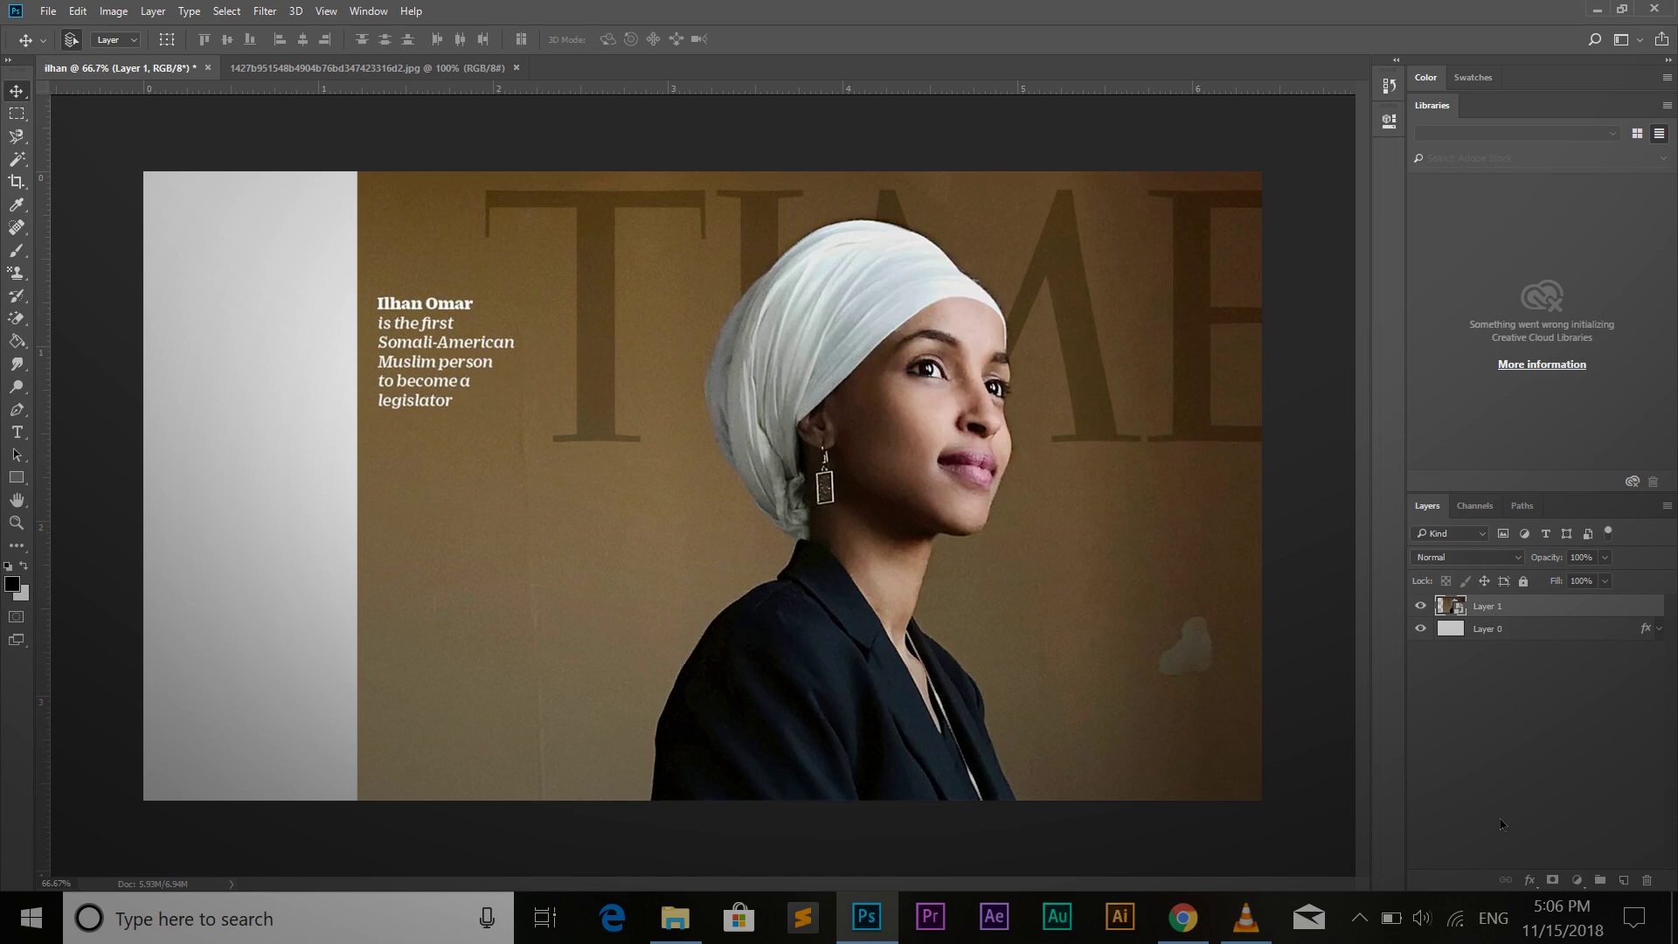
left_click(1555, 885)
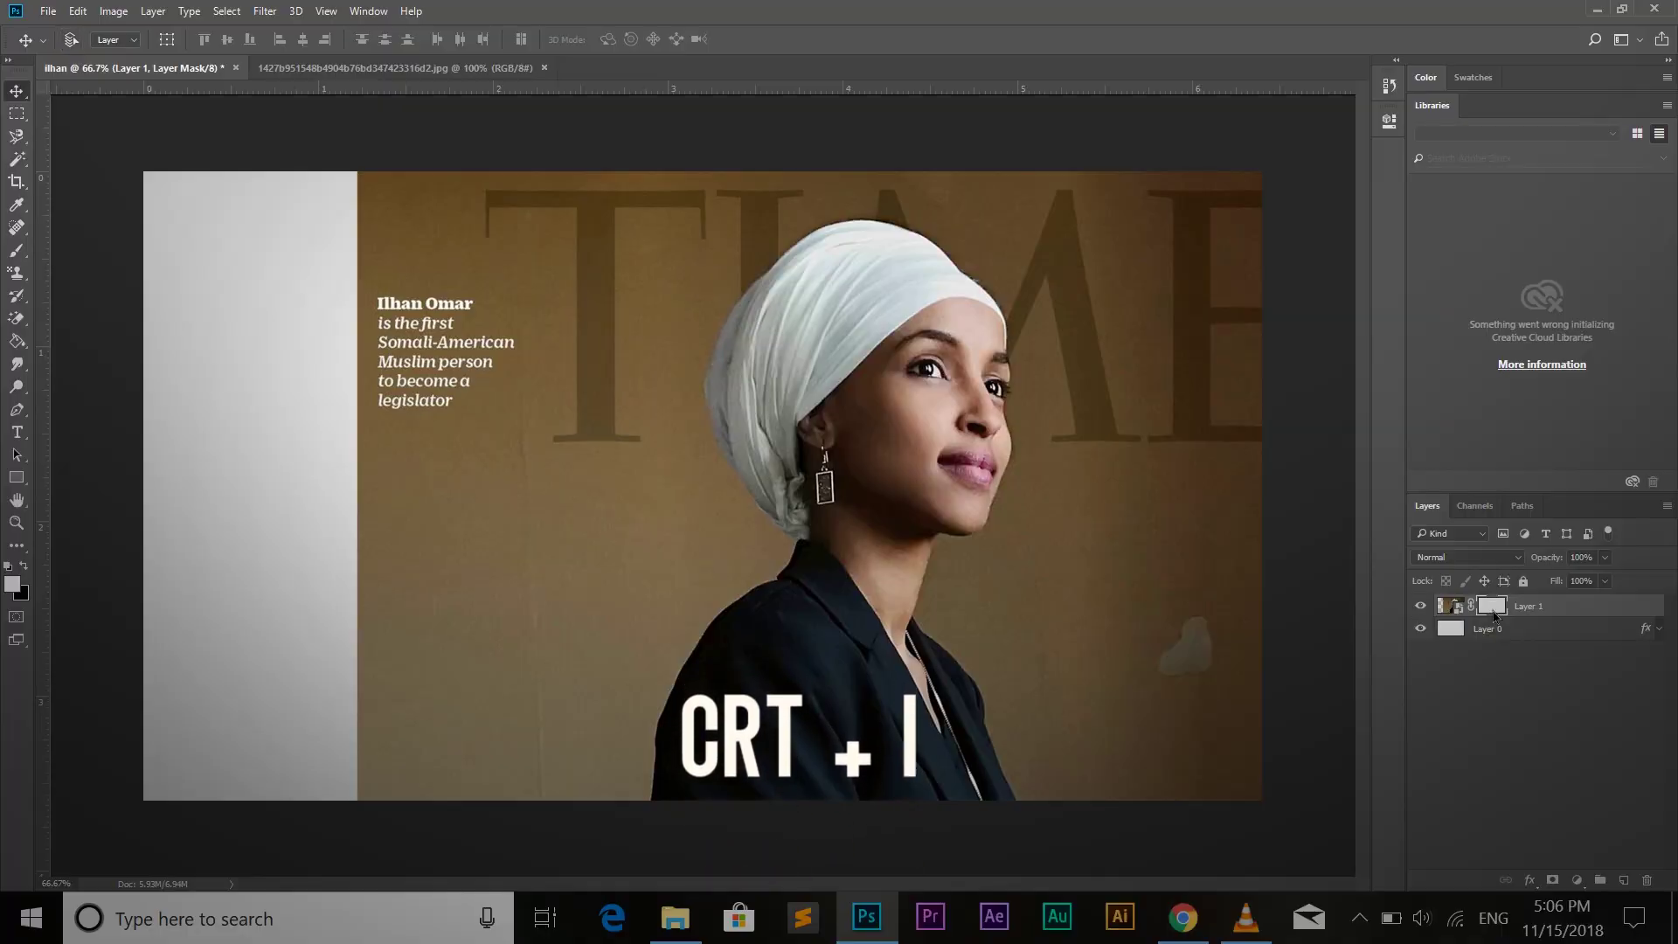
key("ctrl+i")
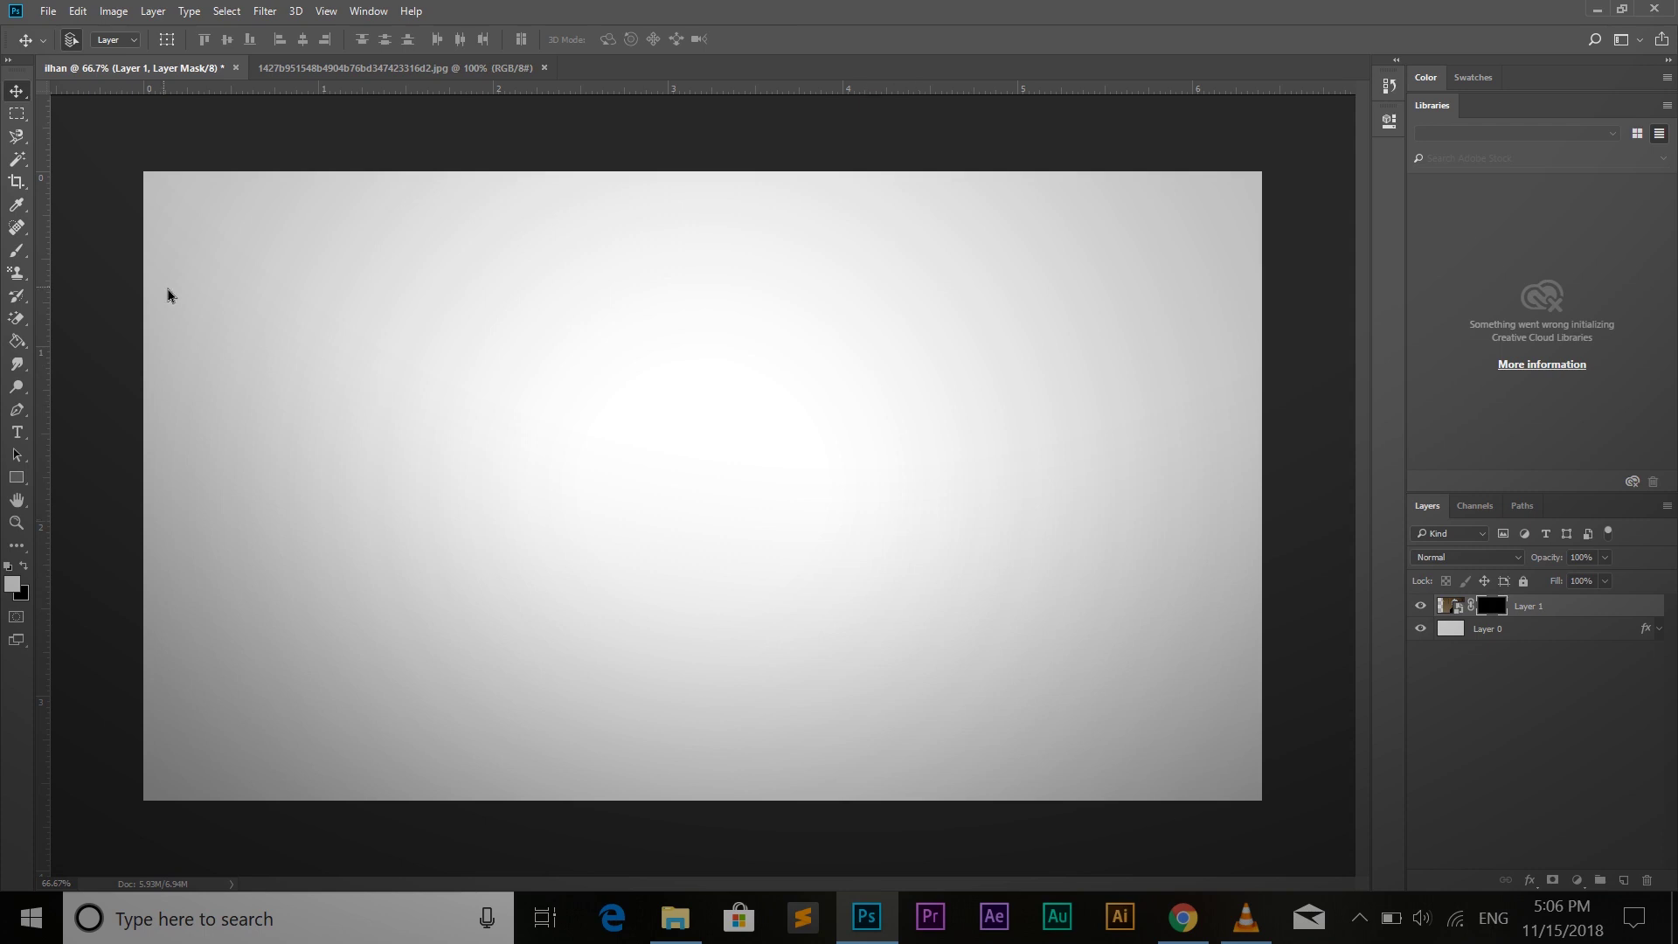
Step: Choose the splatter_f.hesse_08 brush at 399 px and stamp white splatters on the mask over the mouth and in front of the face
left_click(18, 252)
left_click(113, 40)
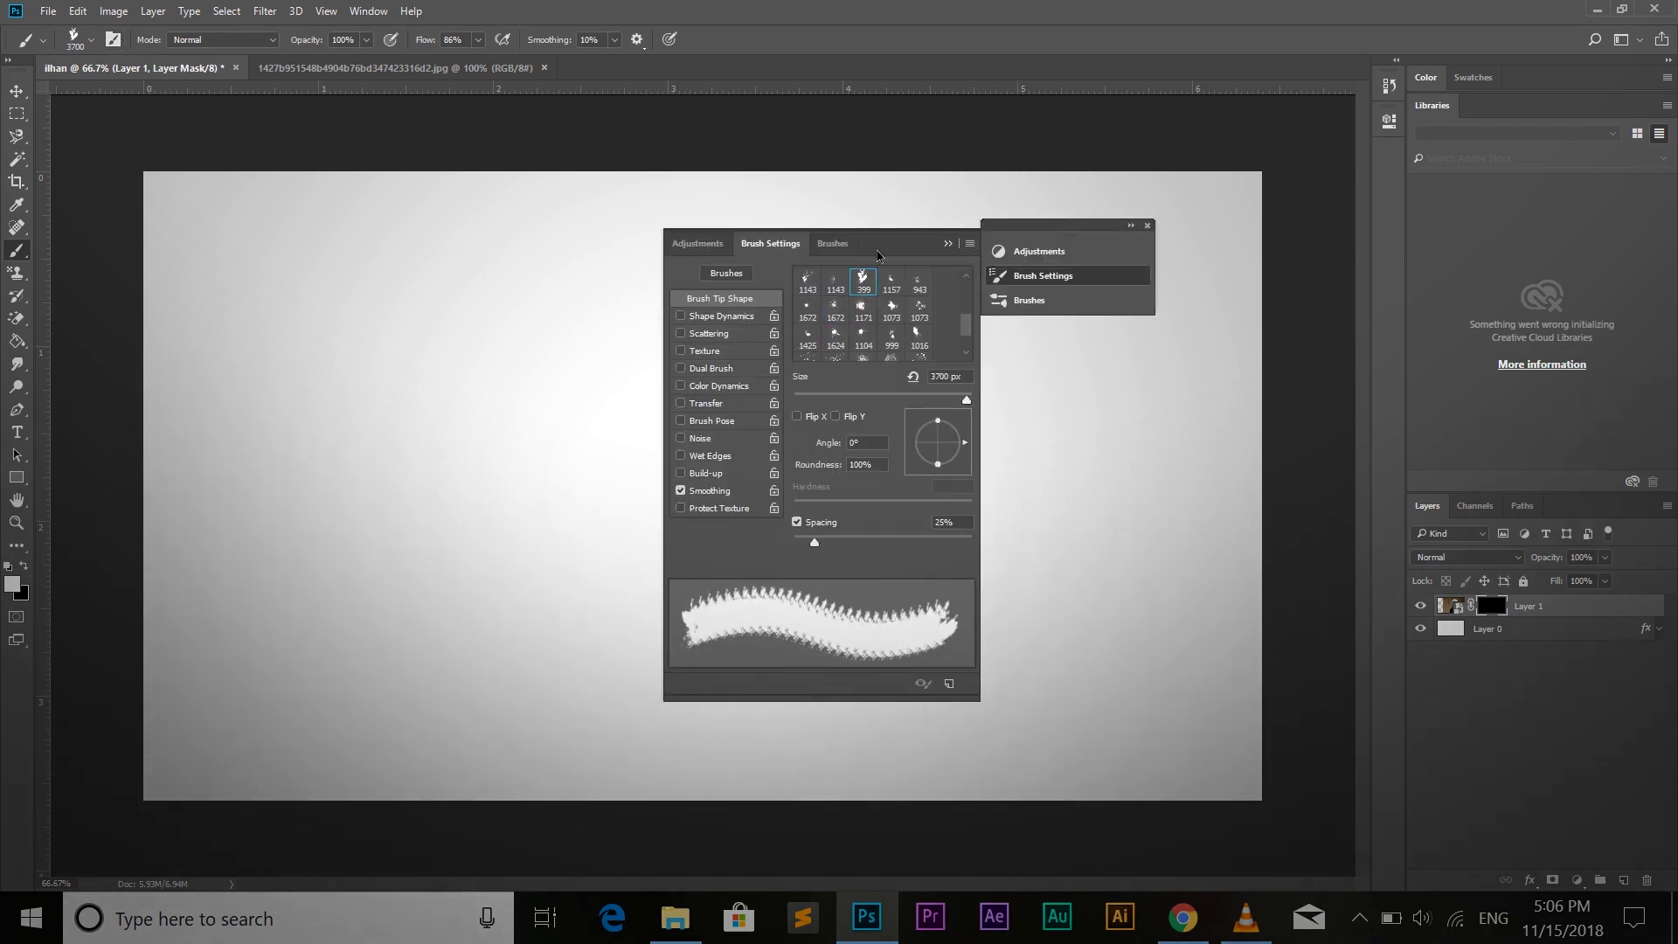
left_click(843, 253)
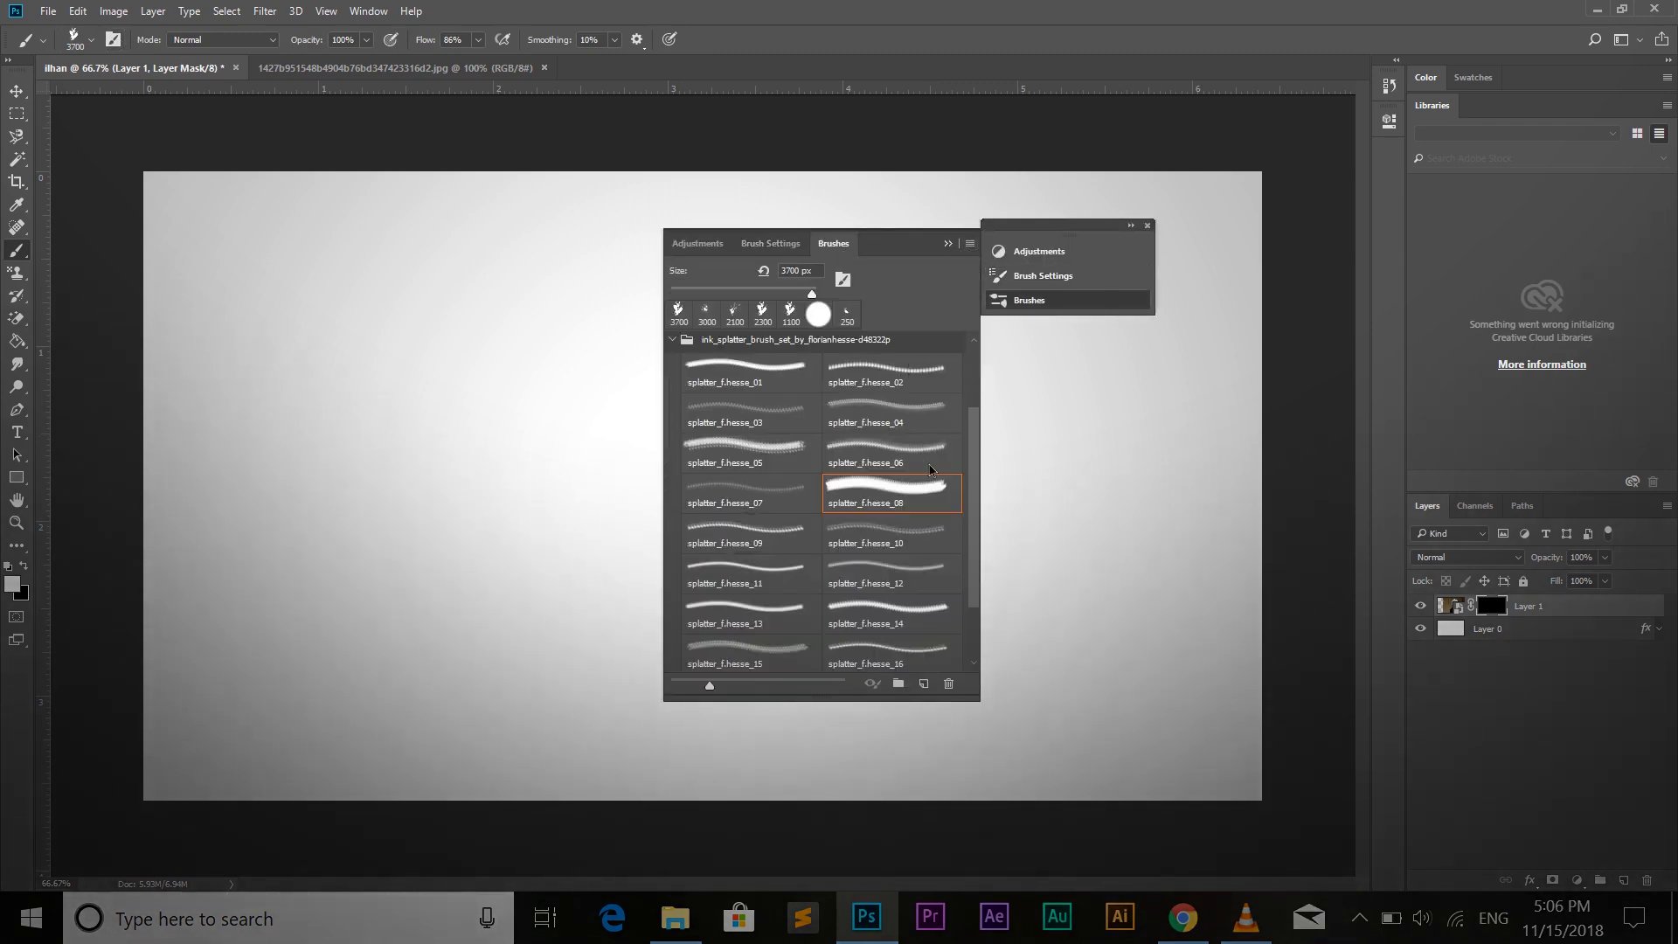
left_click(932, 469)
double_click(932, 506)
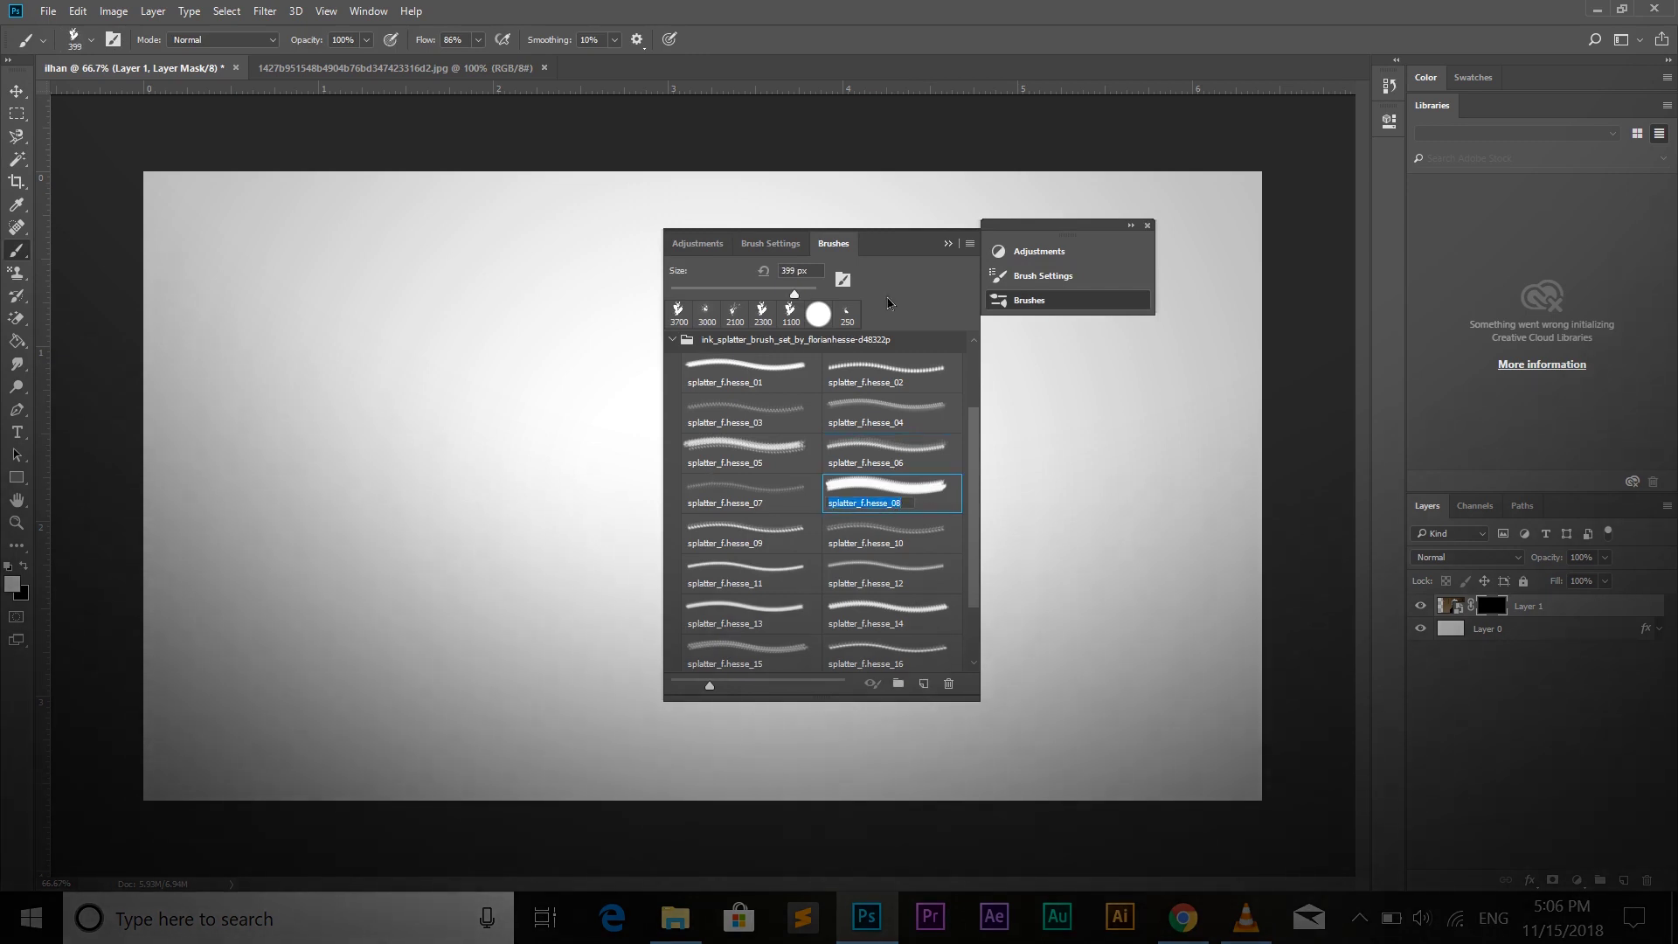
key("Return")
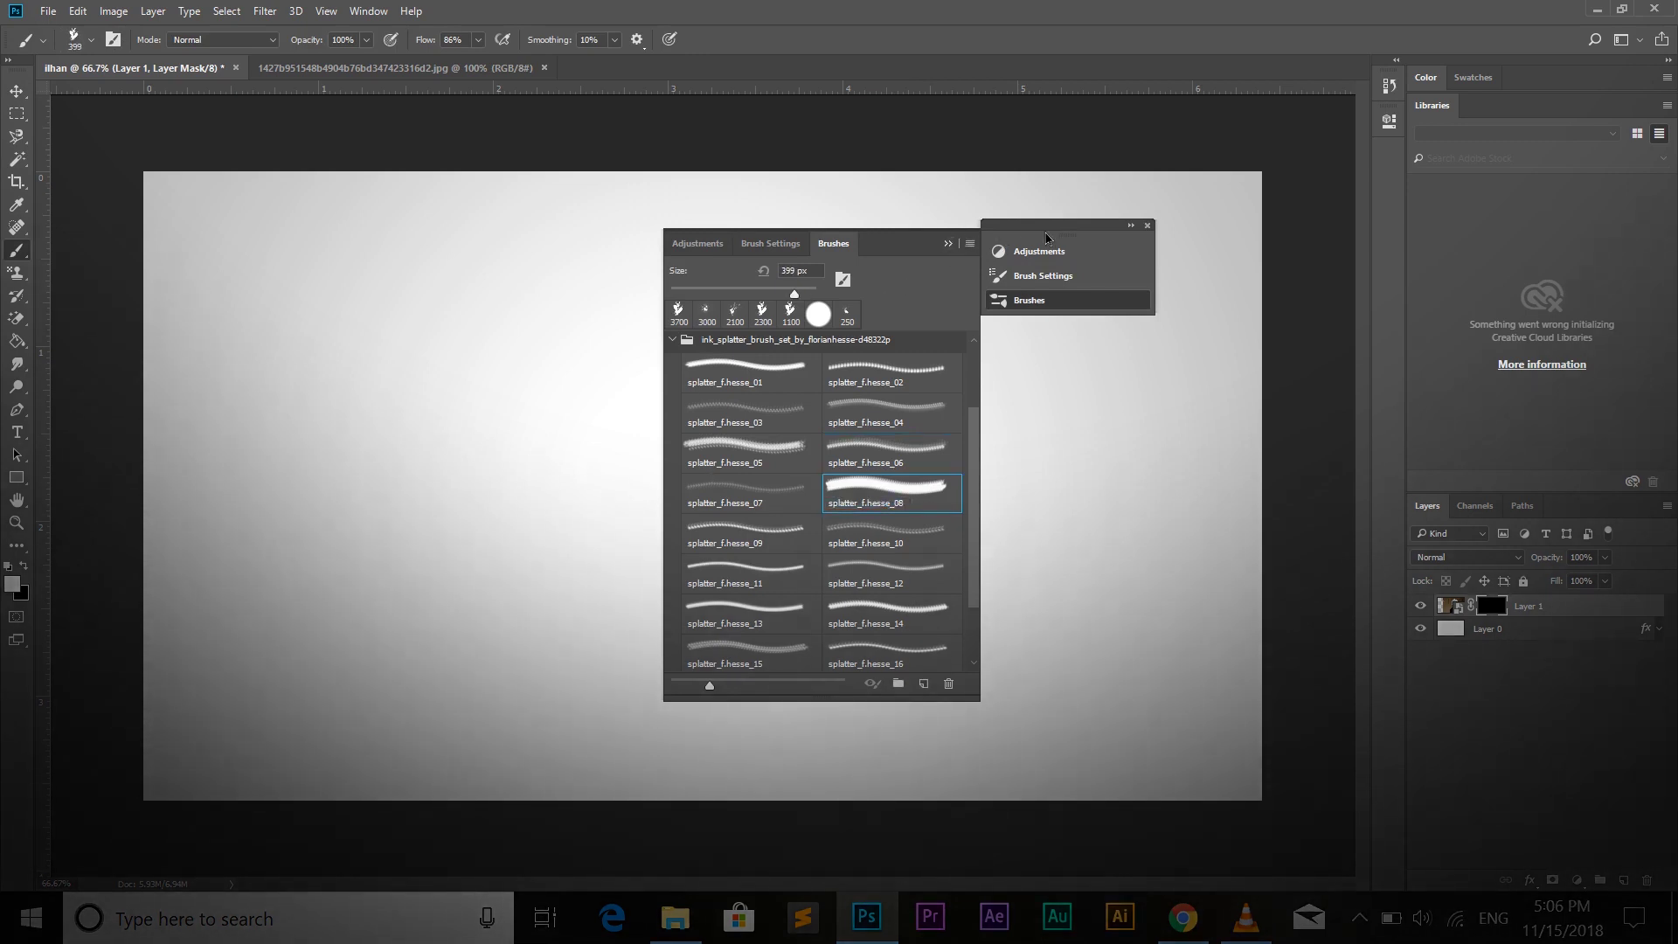
mouse_move(926, 251)
left_mouse_down()
mouse_move(807, 324)
mouse_move(459, 229)
left_mouse_up()
left_click(1049, 443)
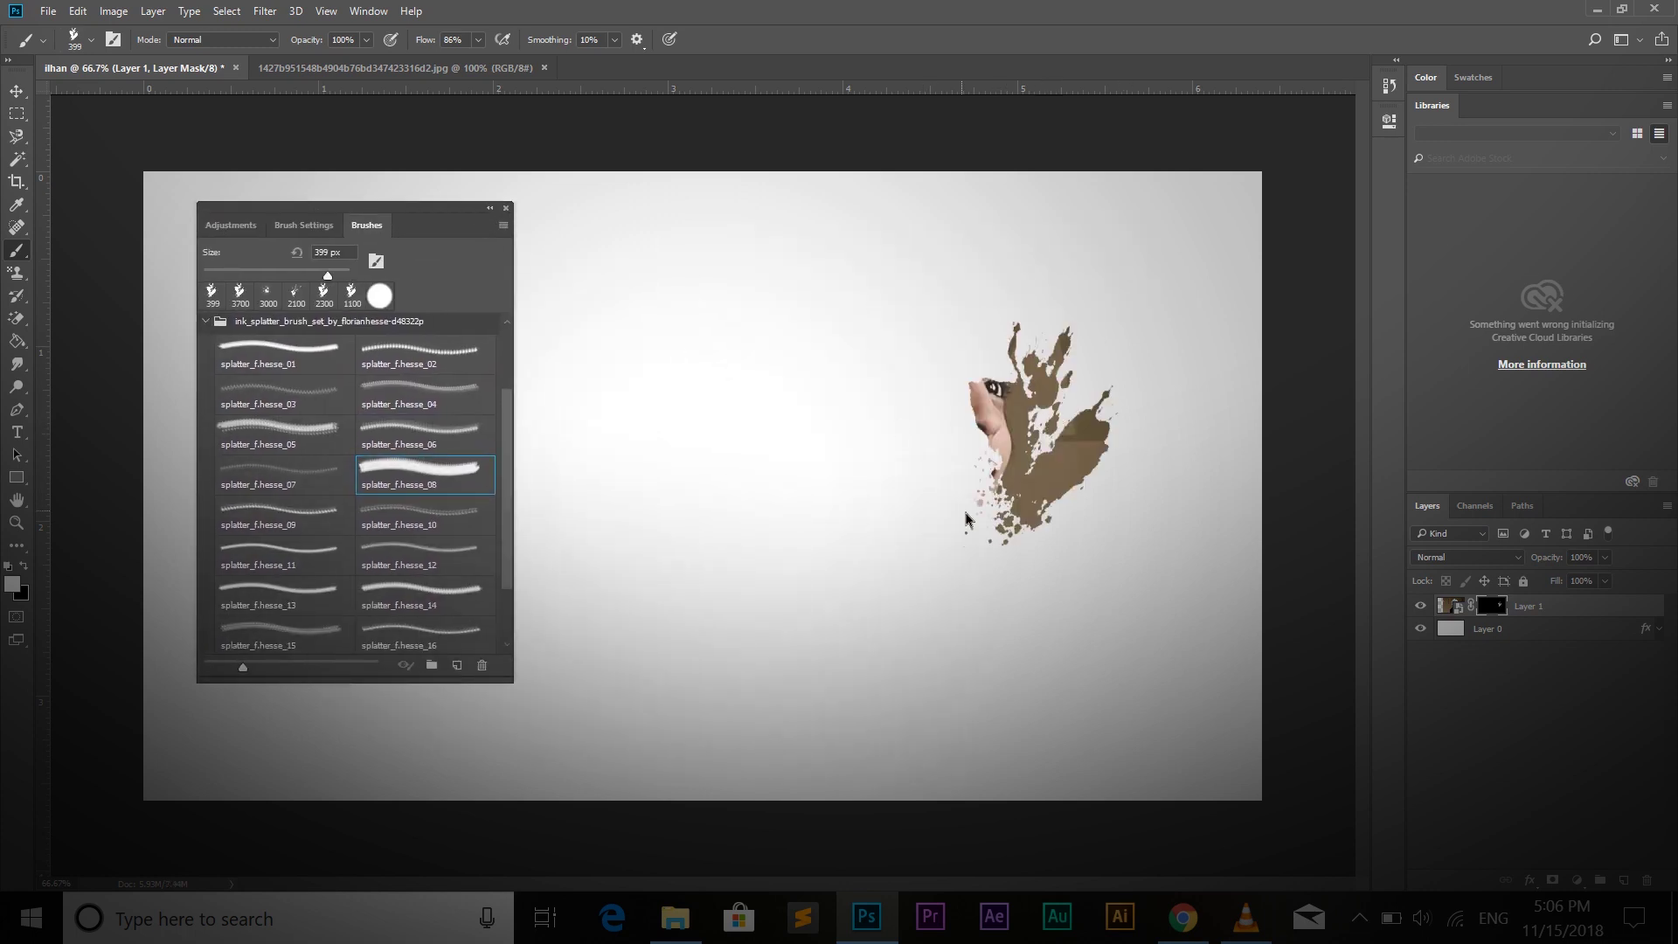
left_click(933, 479)
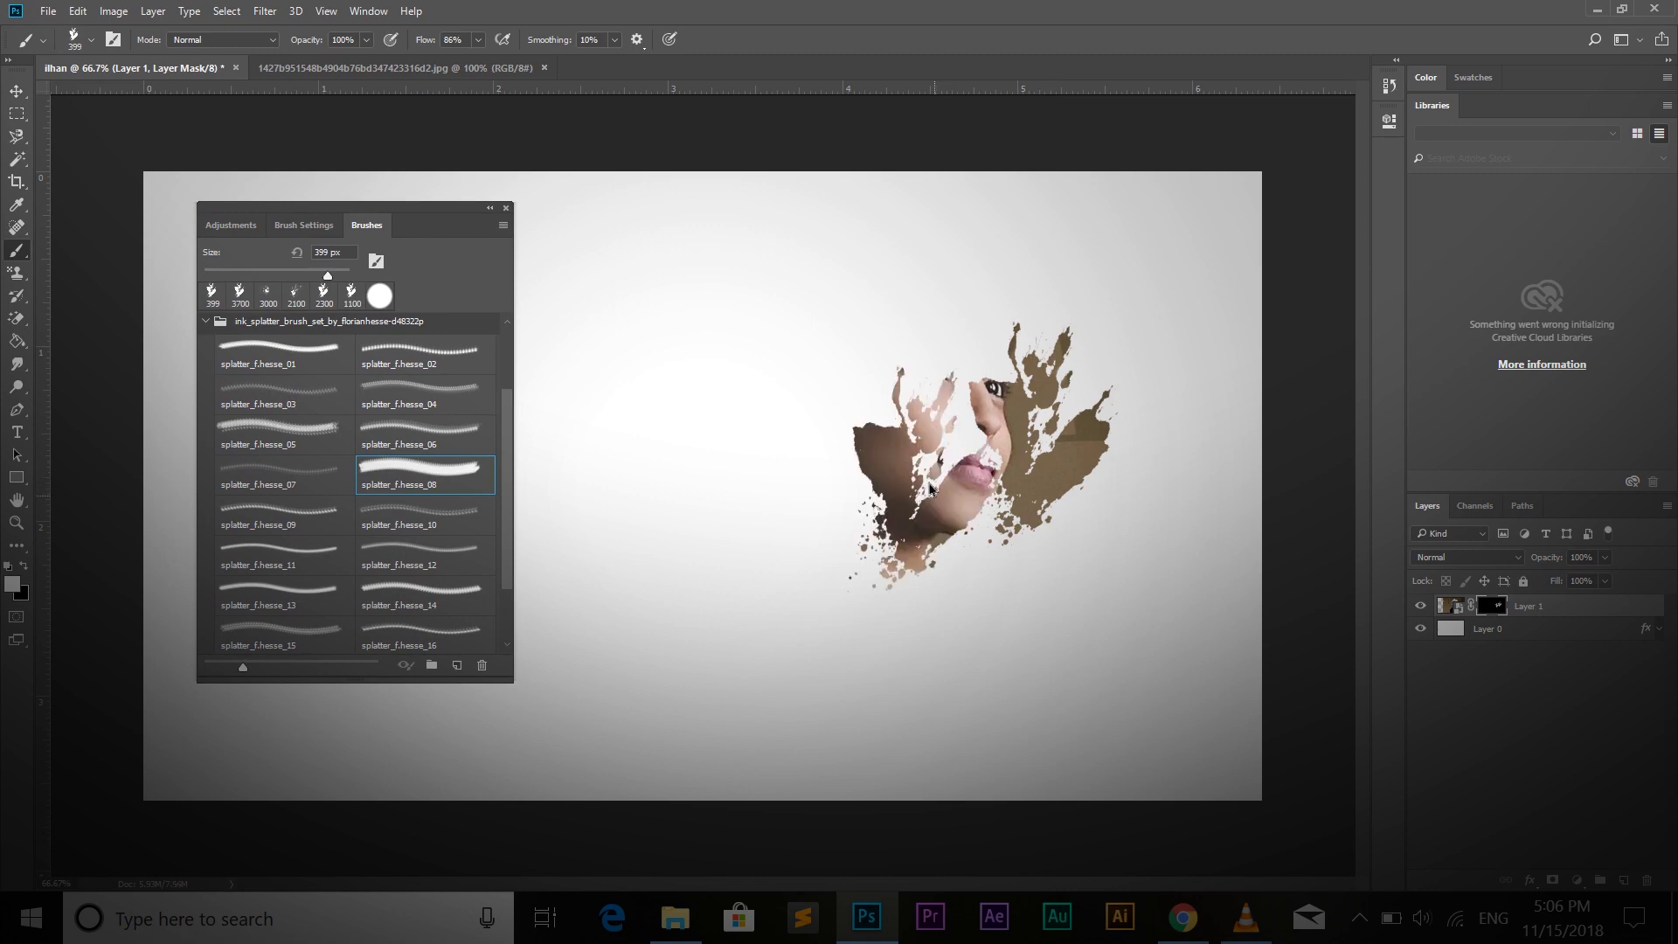
Step: Reveal the neck with the 175 px splatter_f.hesse_05 brush and the cheek and headscarf edge with the 399 px splatter_f.hesse_08 brush
left_click(309, 430)
double_click(322, 442)
key("BackSpace")
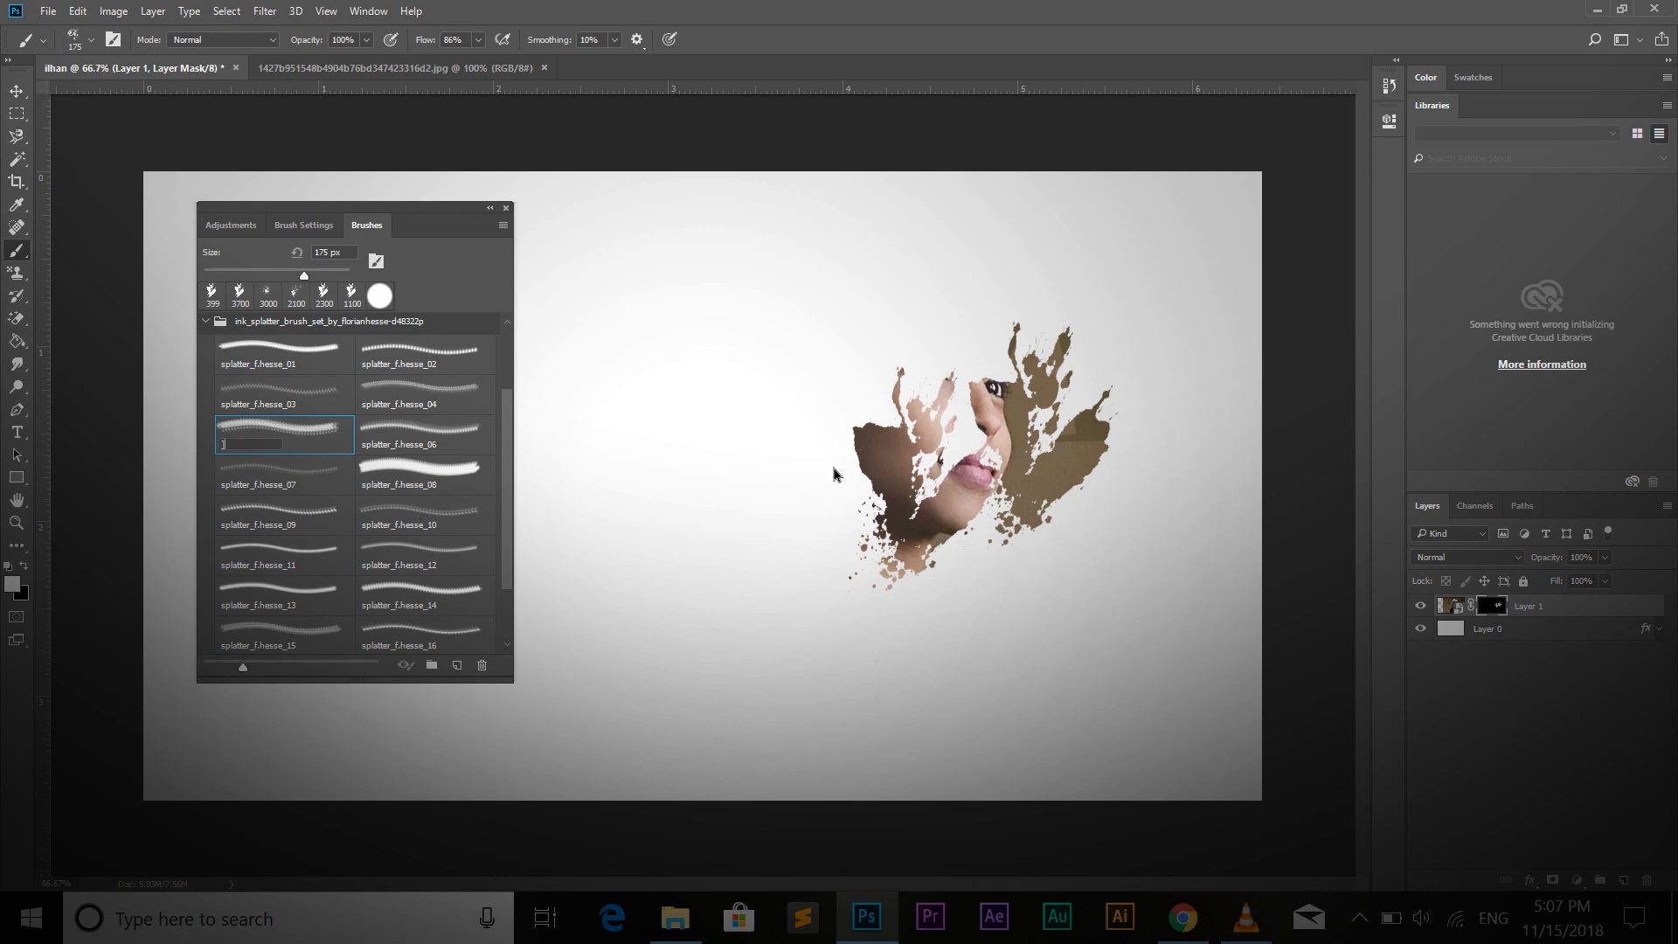
type("]]]]]]]]]")
left_click(861, 546)
left_click_drag(861, 556, 865, 578)
left_click_drag(871, 572, 857, 584)
double_click(407, 483)
left_click_drag(853, 400, 826, 417)
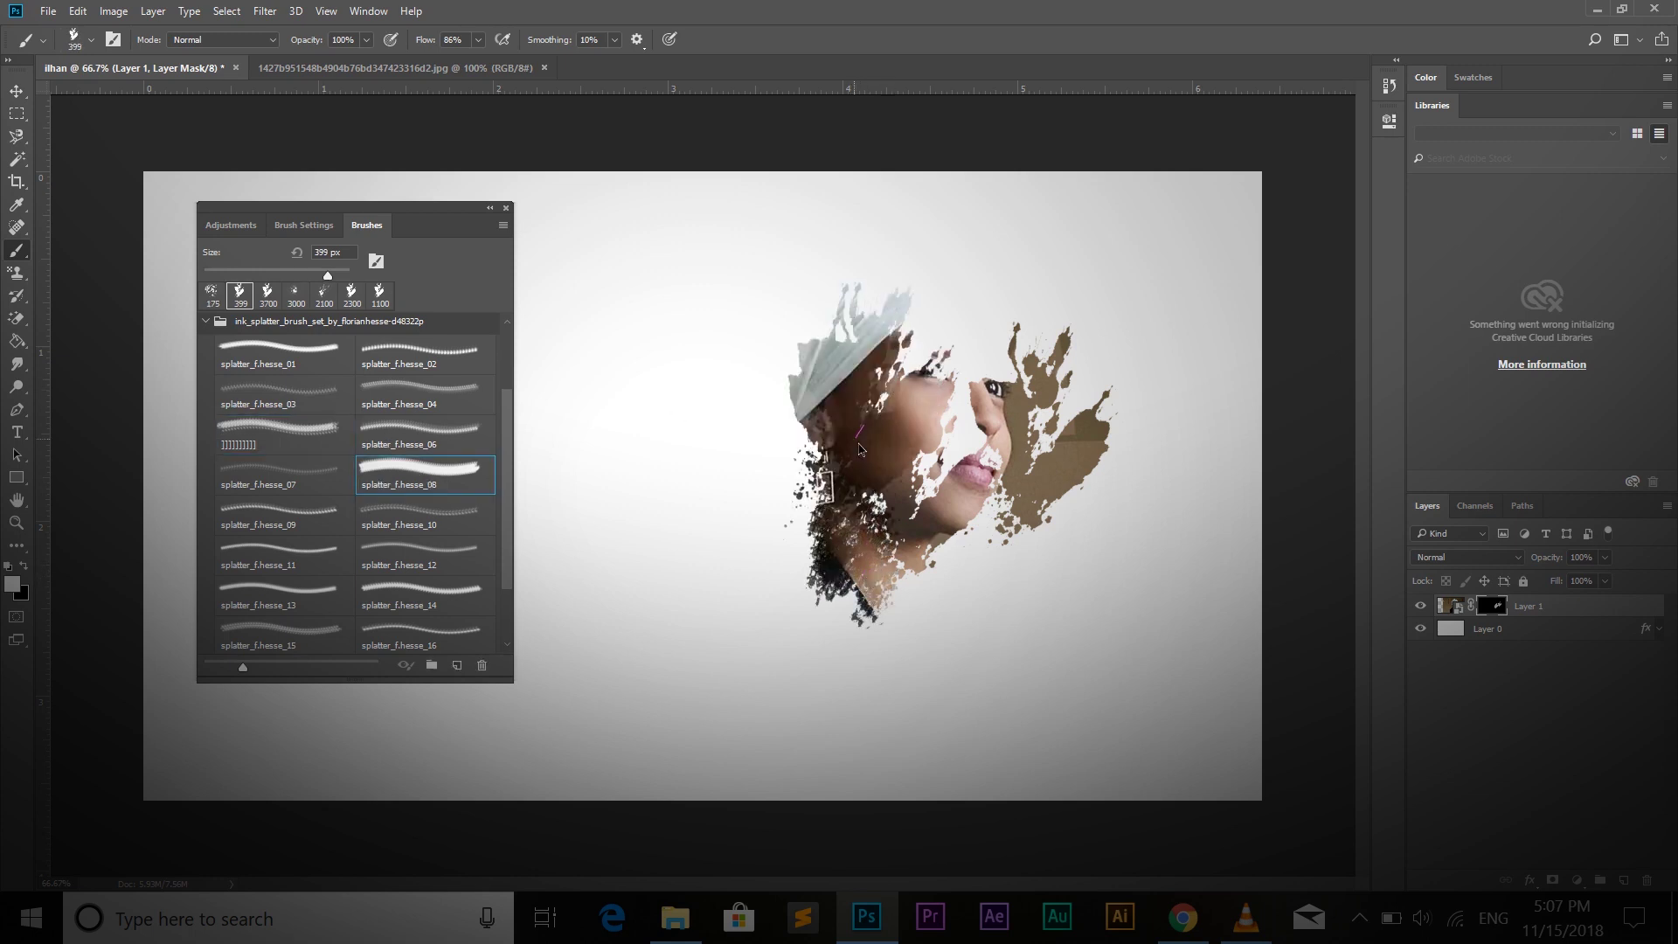
Step: Switch back to the 175 px splatter brush and paint on the mask to reveal the headscarf and forehead
key("period")
key("period")
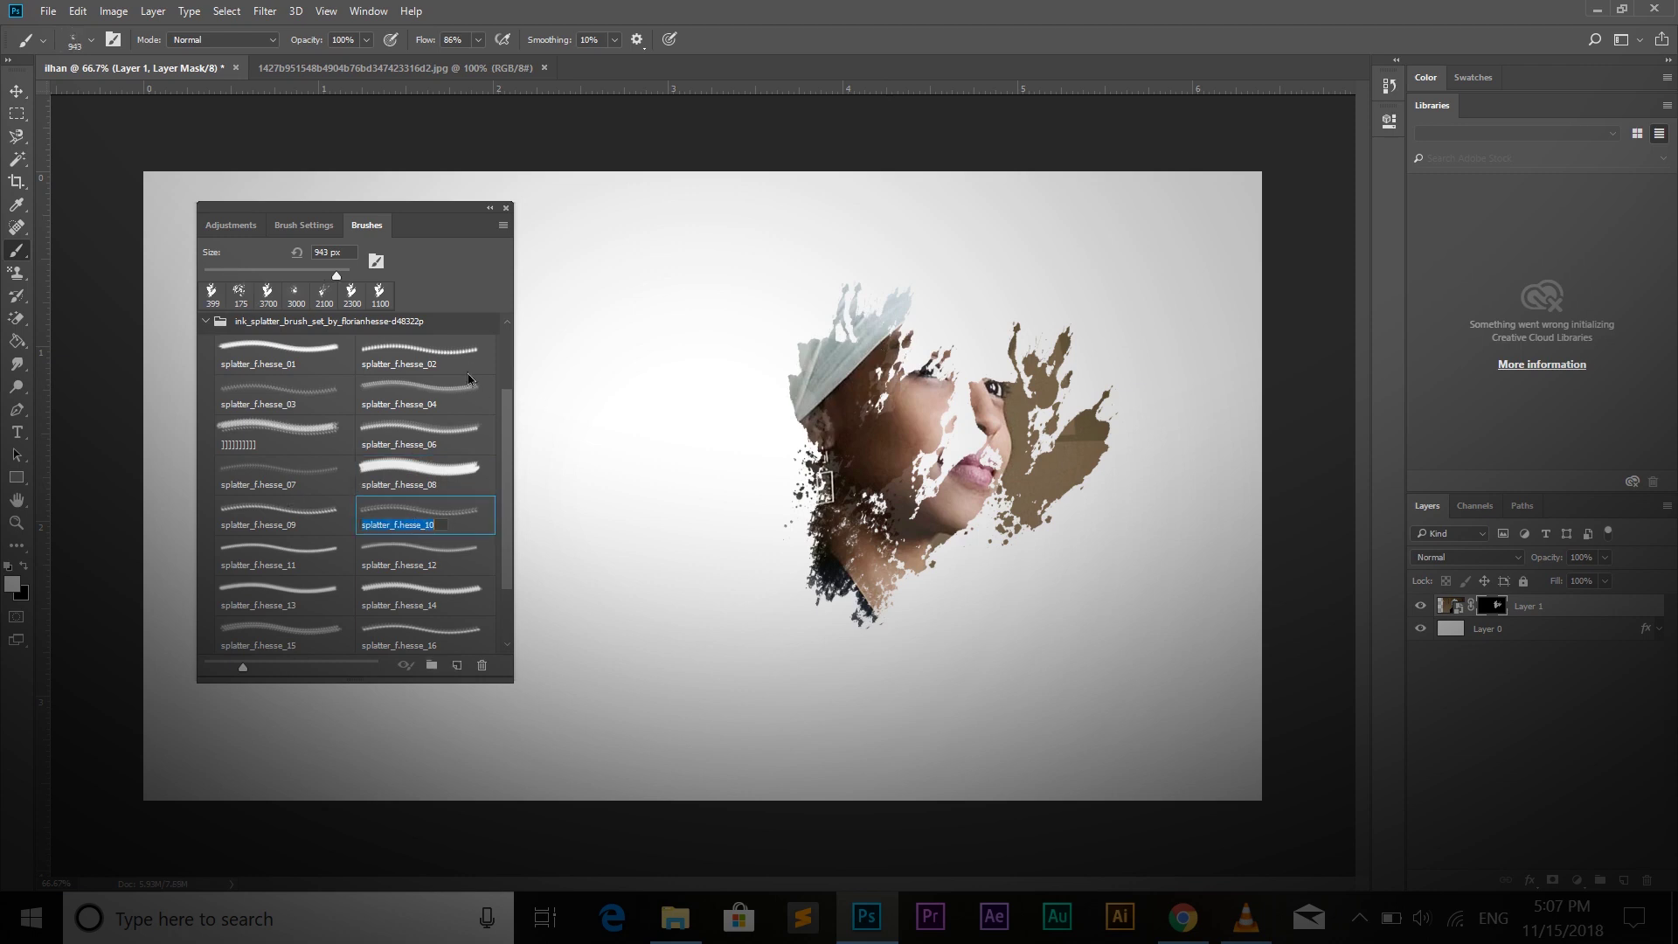
left_click(446, 407)
left_click(323, 448)
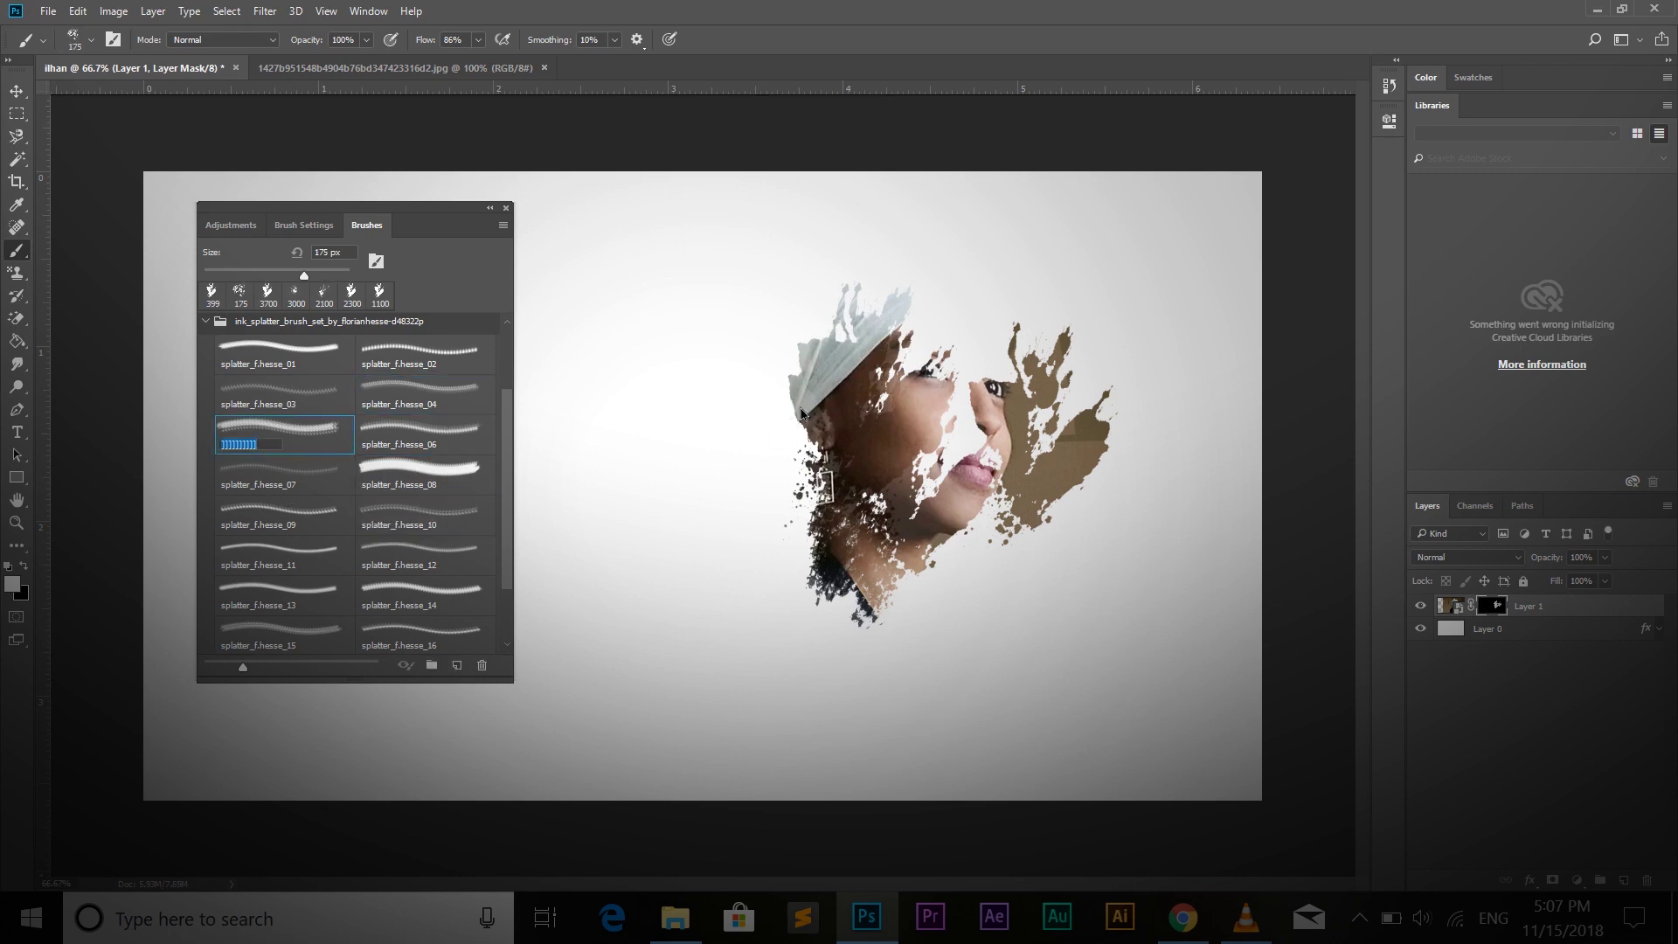
mouse_move(918, 341)
left_mouse_down()
mouse_move(966, 364)
mouse_move(973, 325)
mouse_move(885, 384)
mouse_move(924, 253)
mouse_move(849, 356)
mouse_move(782, 374)
mouse_move(877, 236)
mouse_move(791, 472)
left_mouse_up()
Step: Reveal the collar and upper jacket on the mask with the 399 px splatter_f.hesse_08 brush
left_click(420, 472)
mouse_move(752, 525)
left_mouse_down()
mouse_move(787, 594)
mouse_move(848, 635)
left_mouse_up()
key("ctrl+z")
left_click(824, 620)
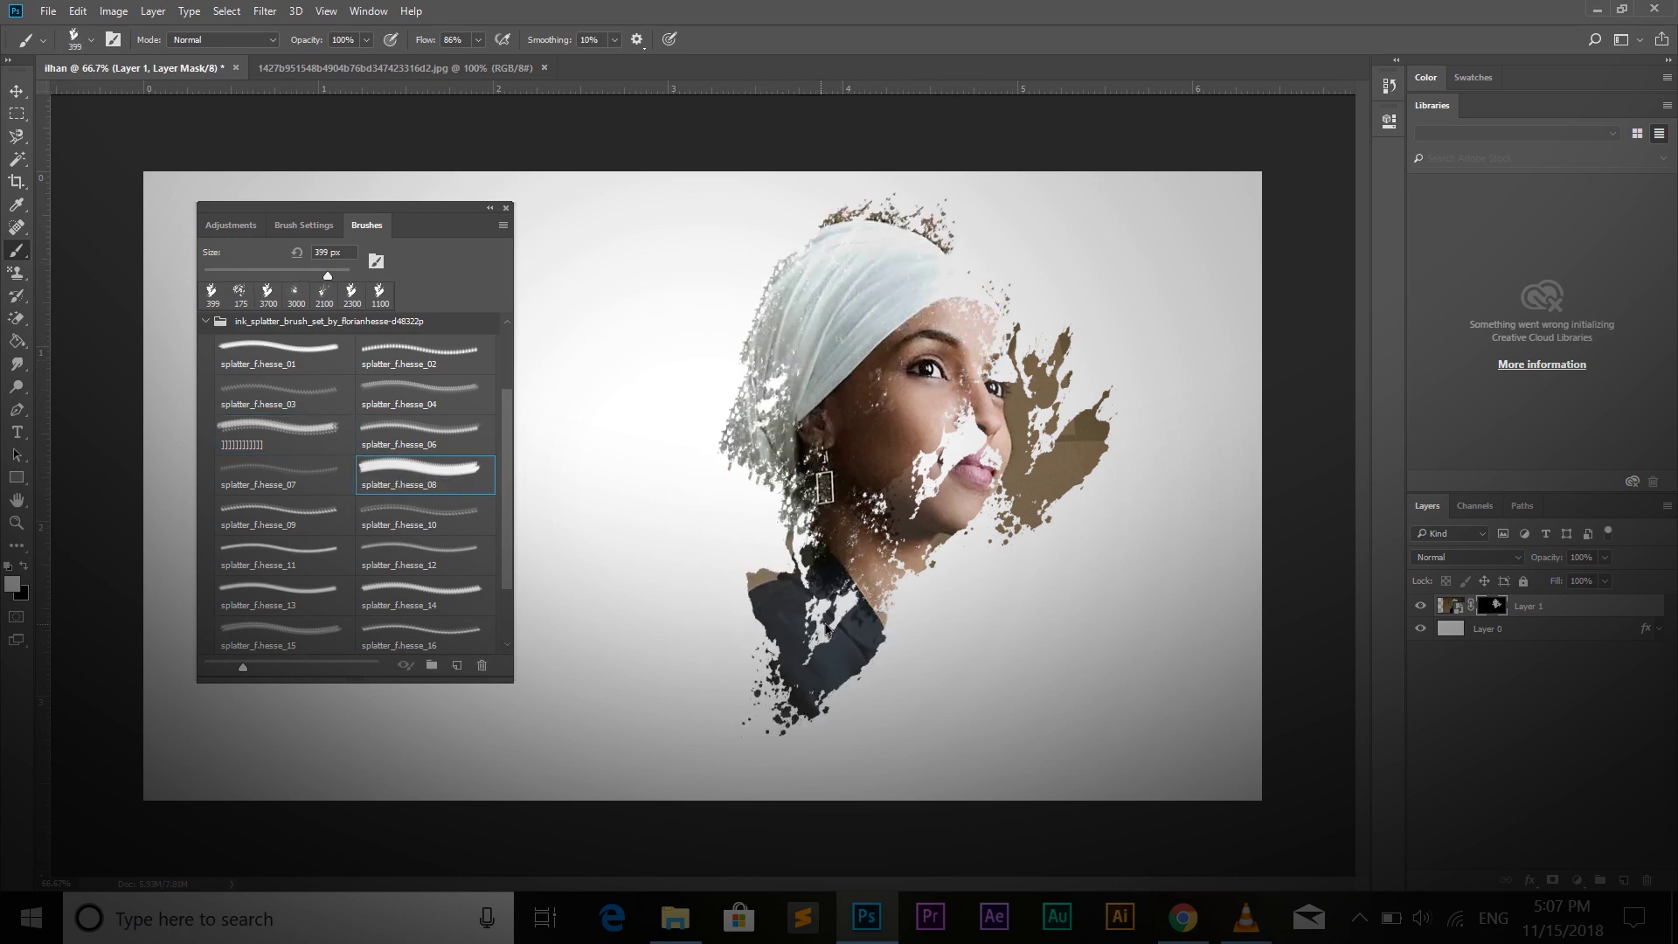
Step: Choose the splatter_f.hesse_14 brush at 1073 px and stamp it on the mask over the neck, jacket and face to reveal more of the photo
double_click(419, 602)
type("[[[[[[[[")
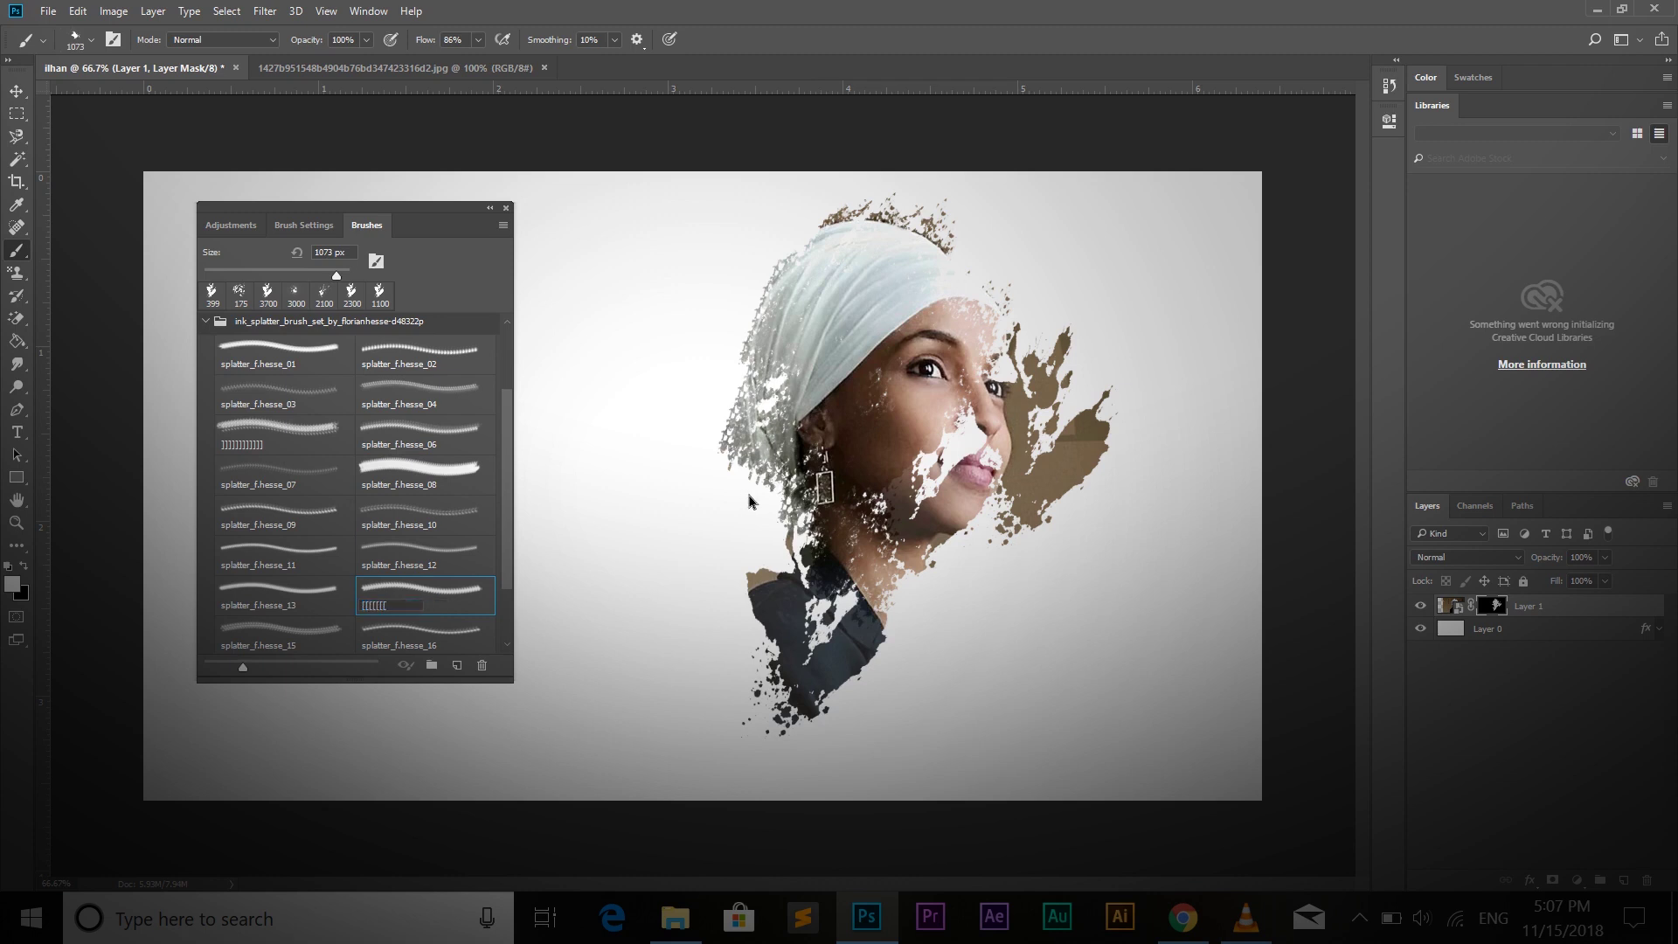
left_click(771, 520)
left_click(839, 583)
left_click(913, 400)
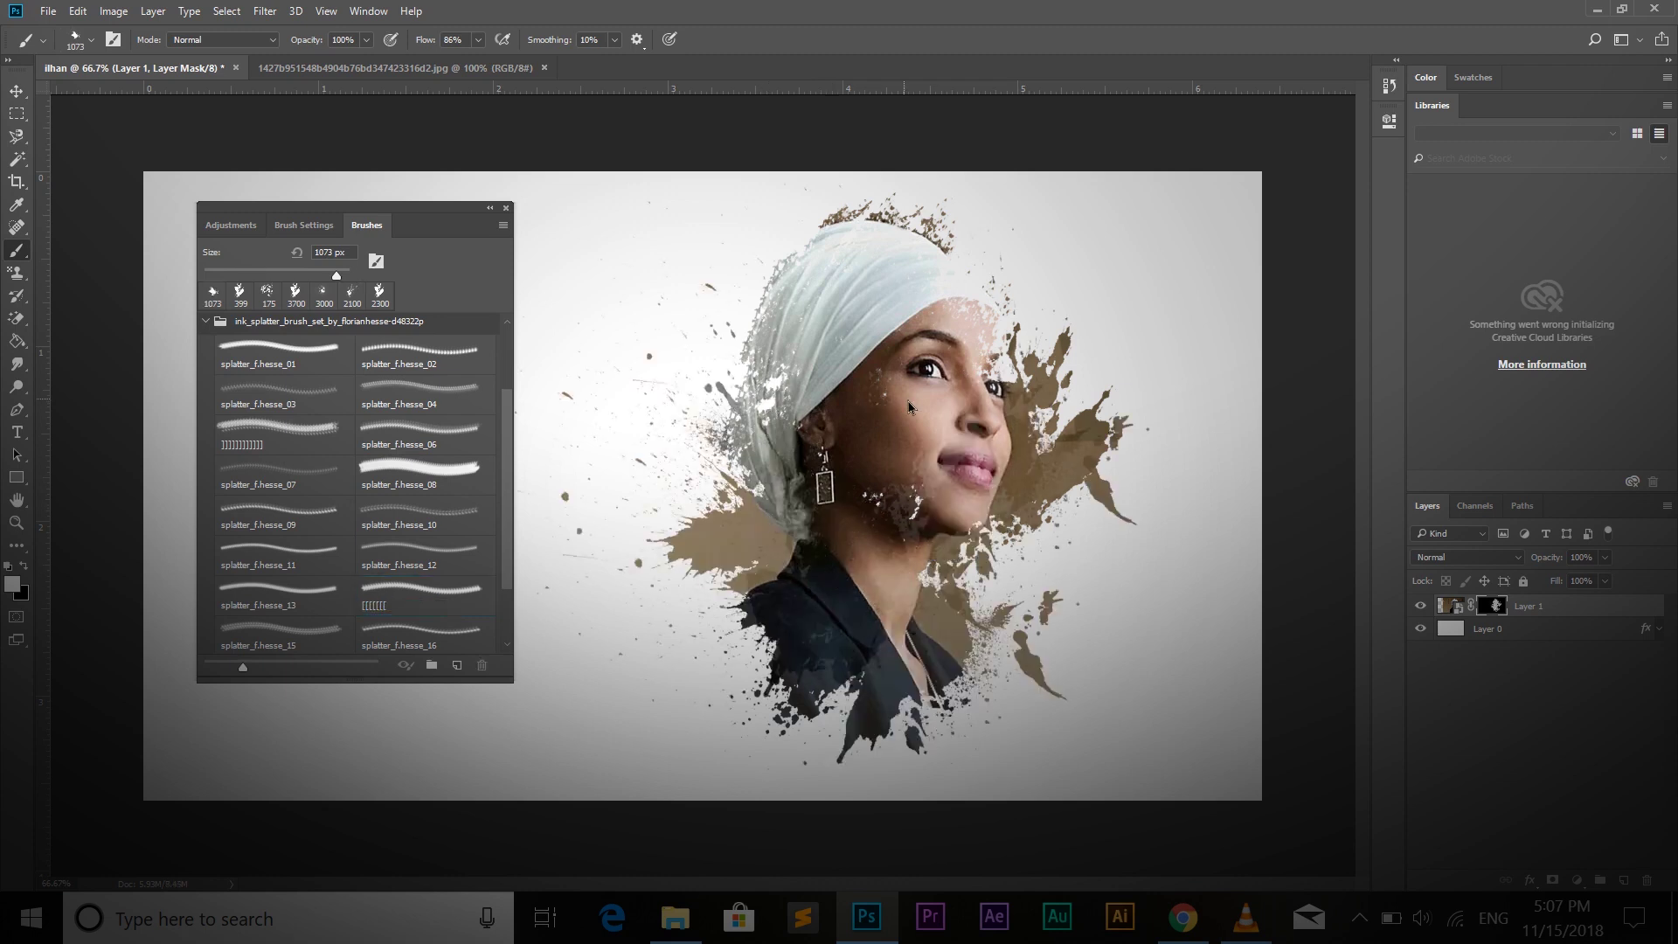
Step: Stamp fine splatters around the face on the mask with the splatter_f.hesse_11 brush at 1672 px, and close the brush settings
double_click(297, 557)
type("[[[[[[[")
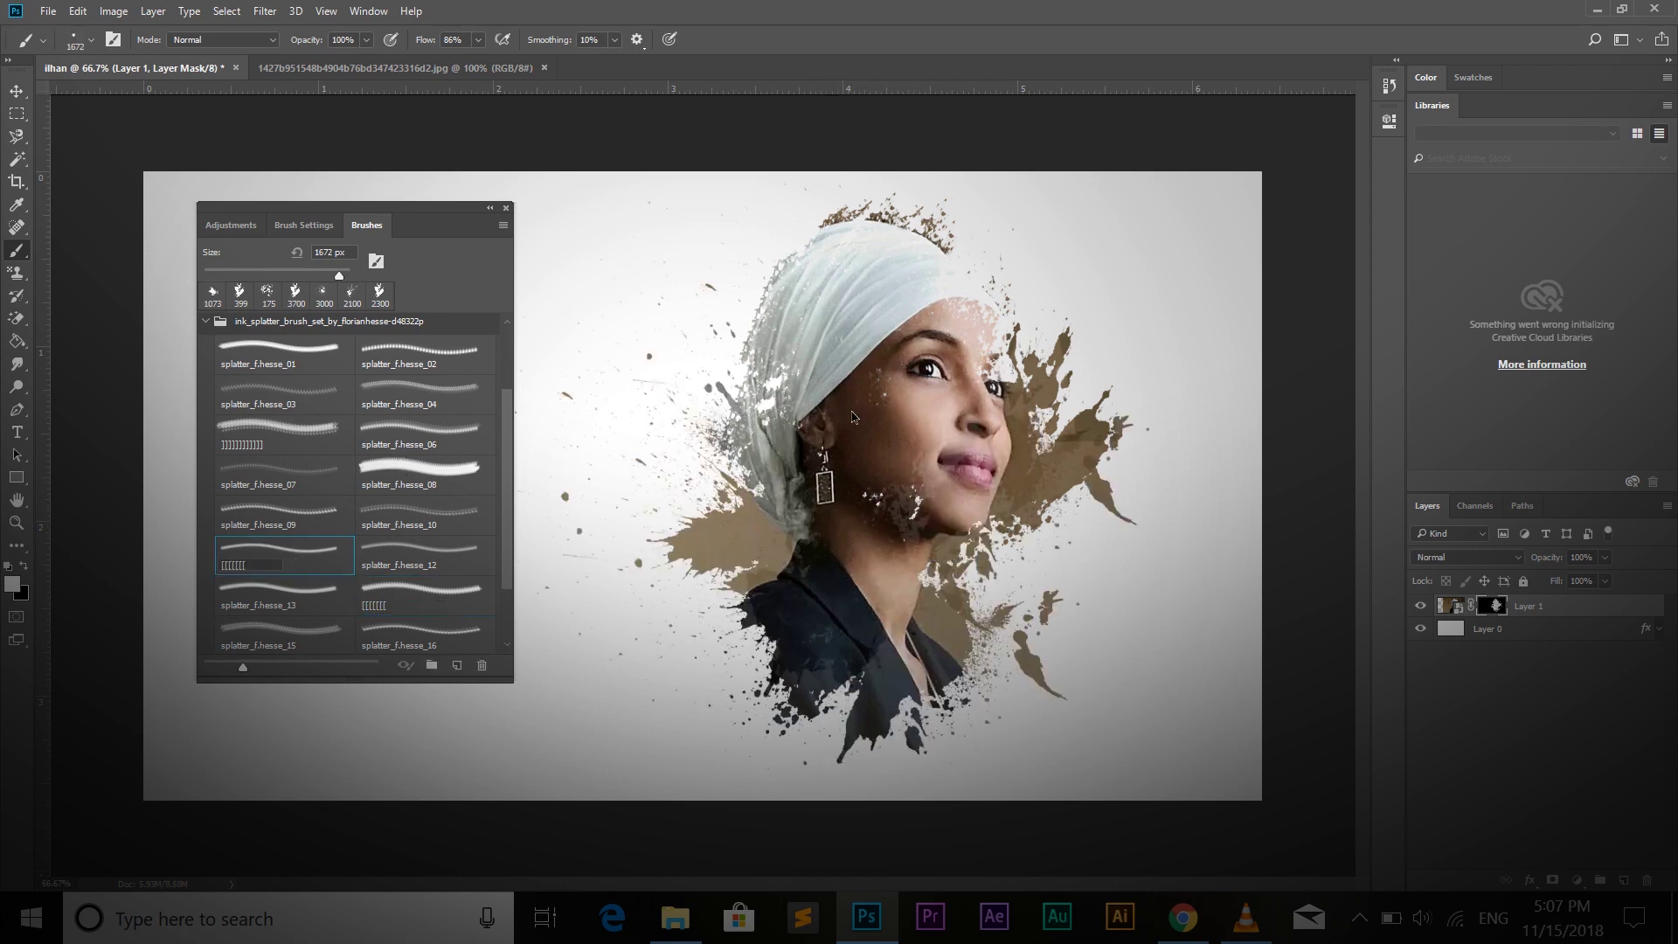
type("[[[[[[[[[[[[")
left_click(969, 386)
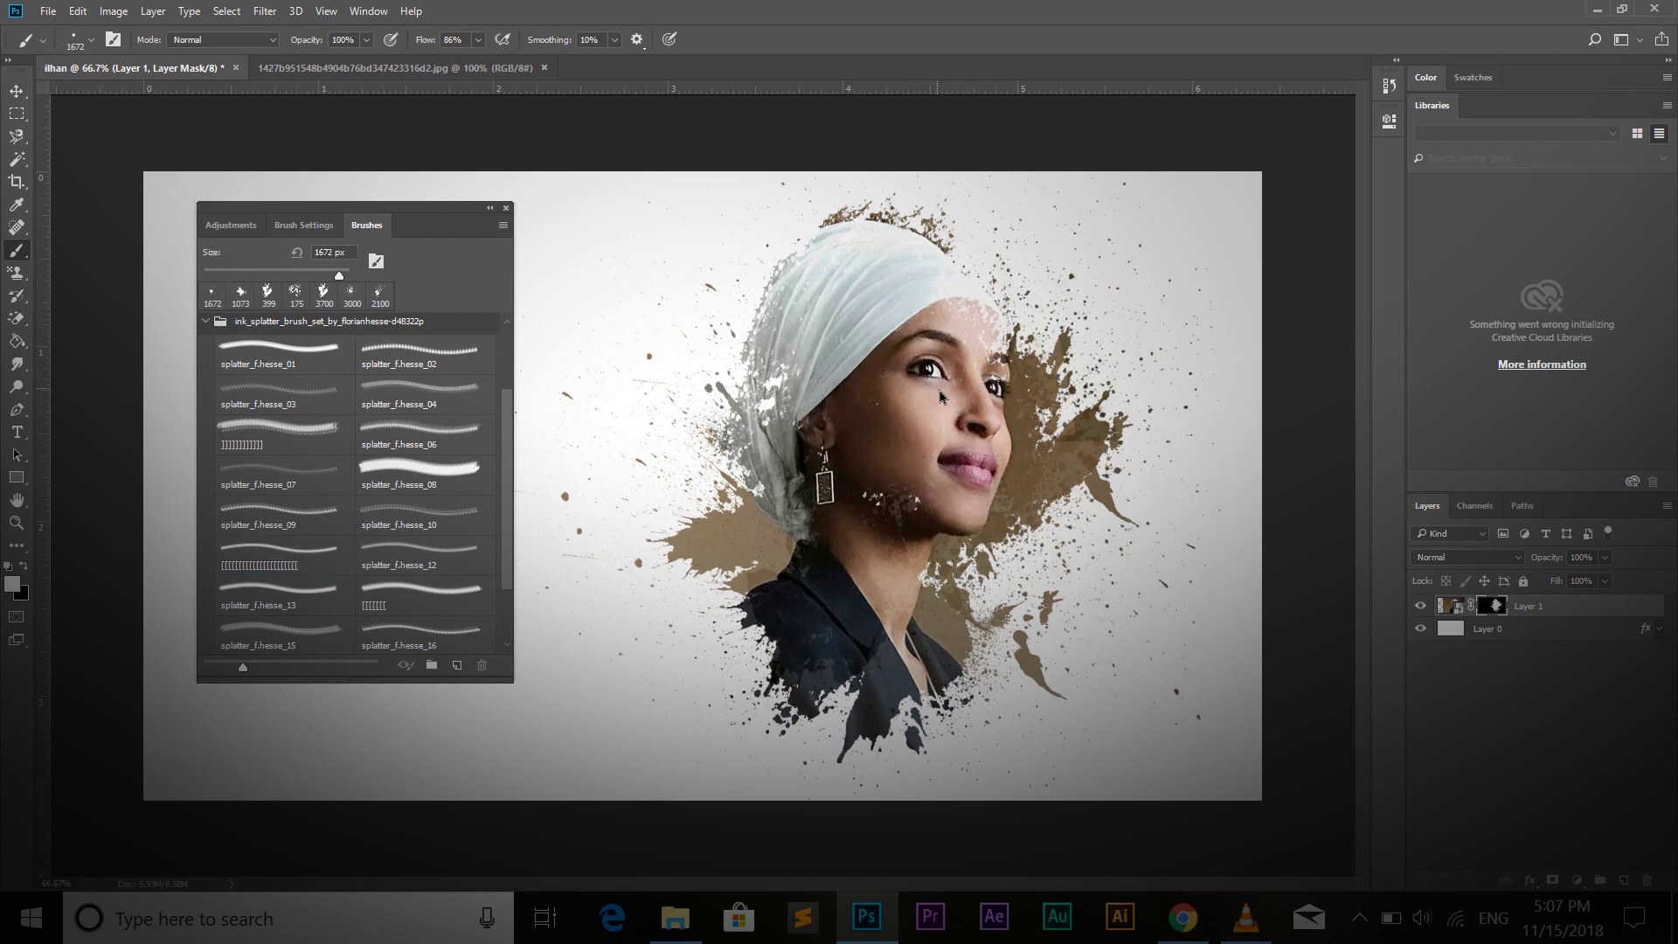
key("v")
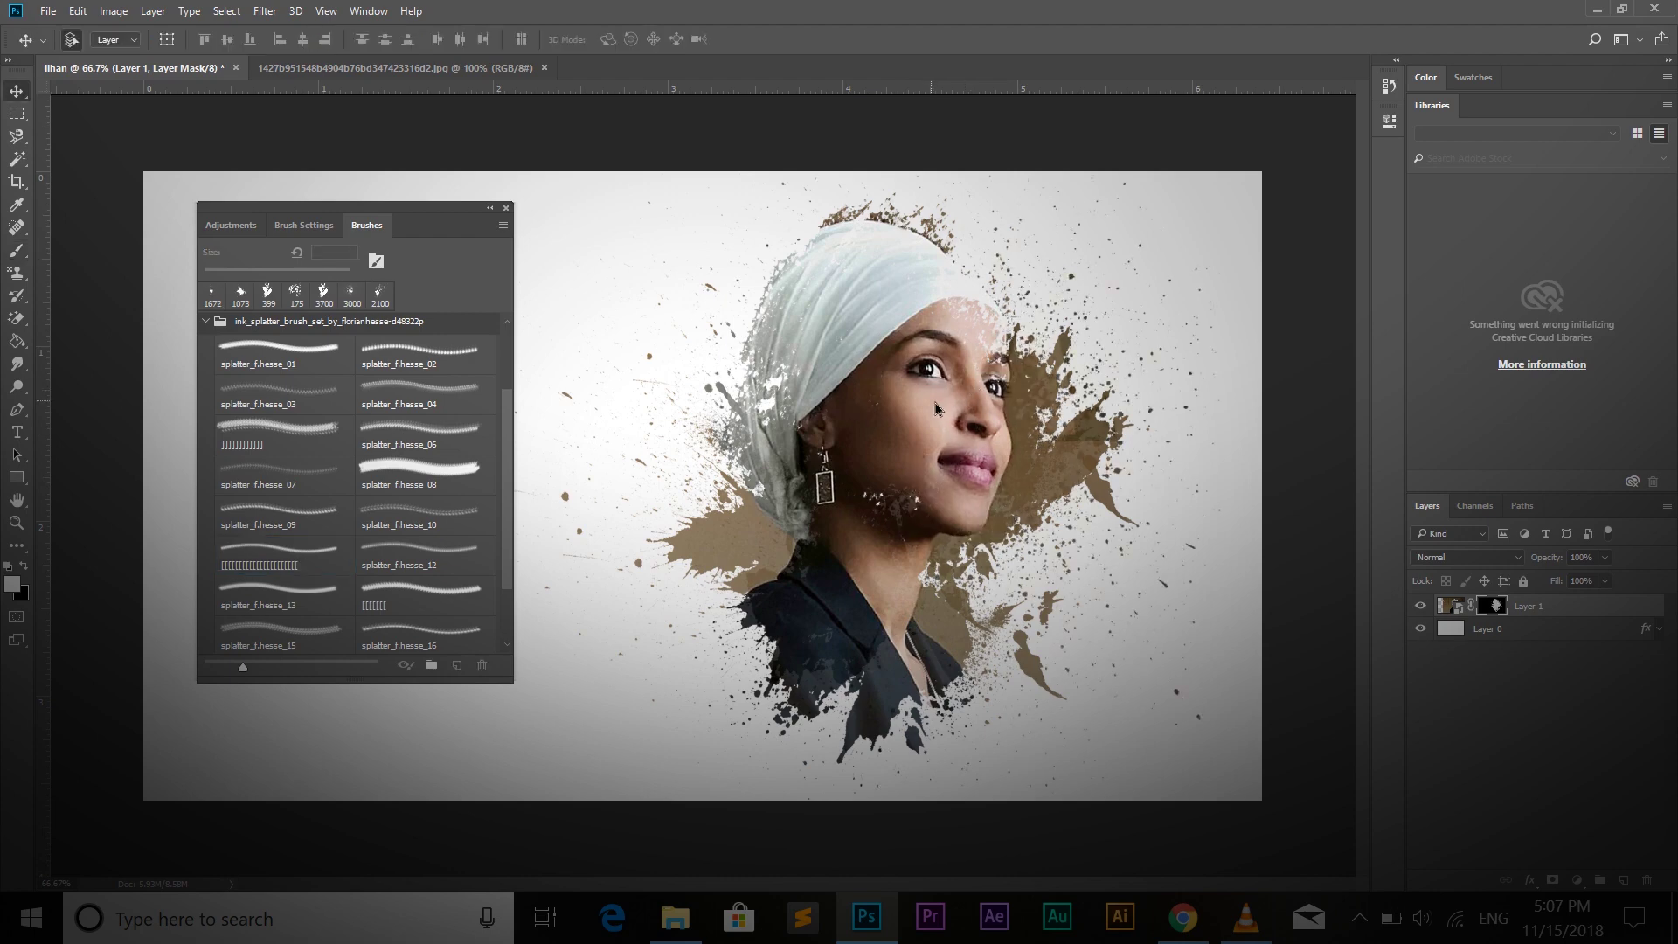
left_click(506, 208)
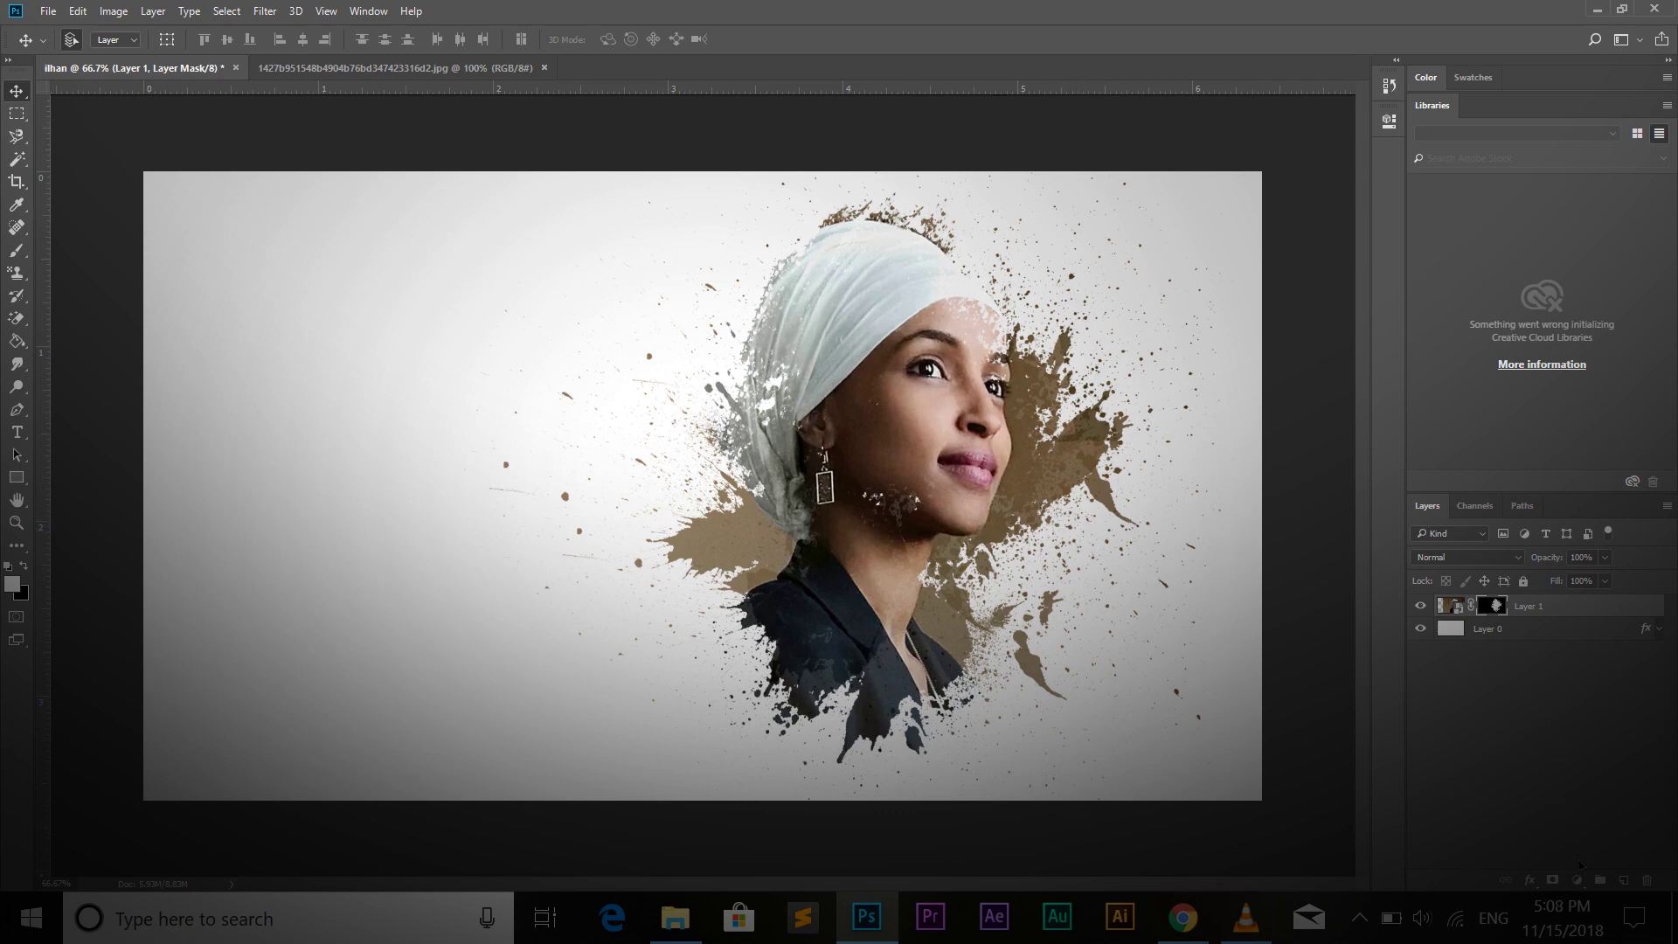
Step: Add a Gradient Map adjustment with the Violet, Orange preset above the portrait and clip it to the portrait layer
left_click(1579, 883)
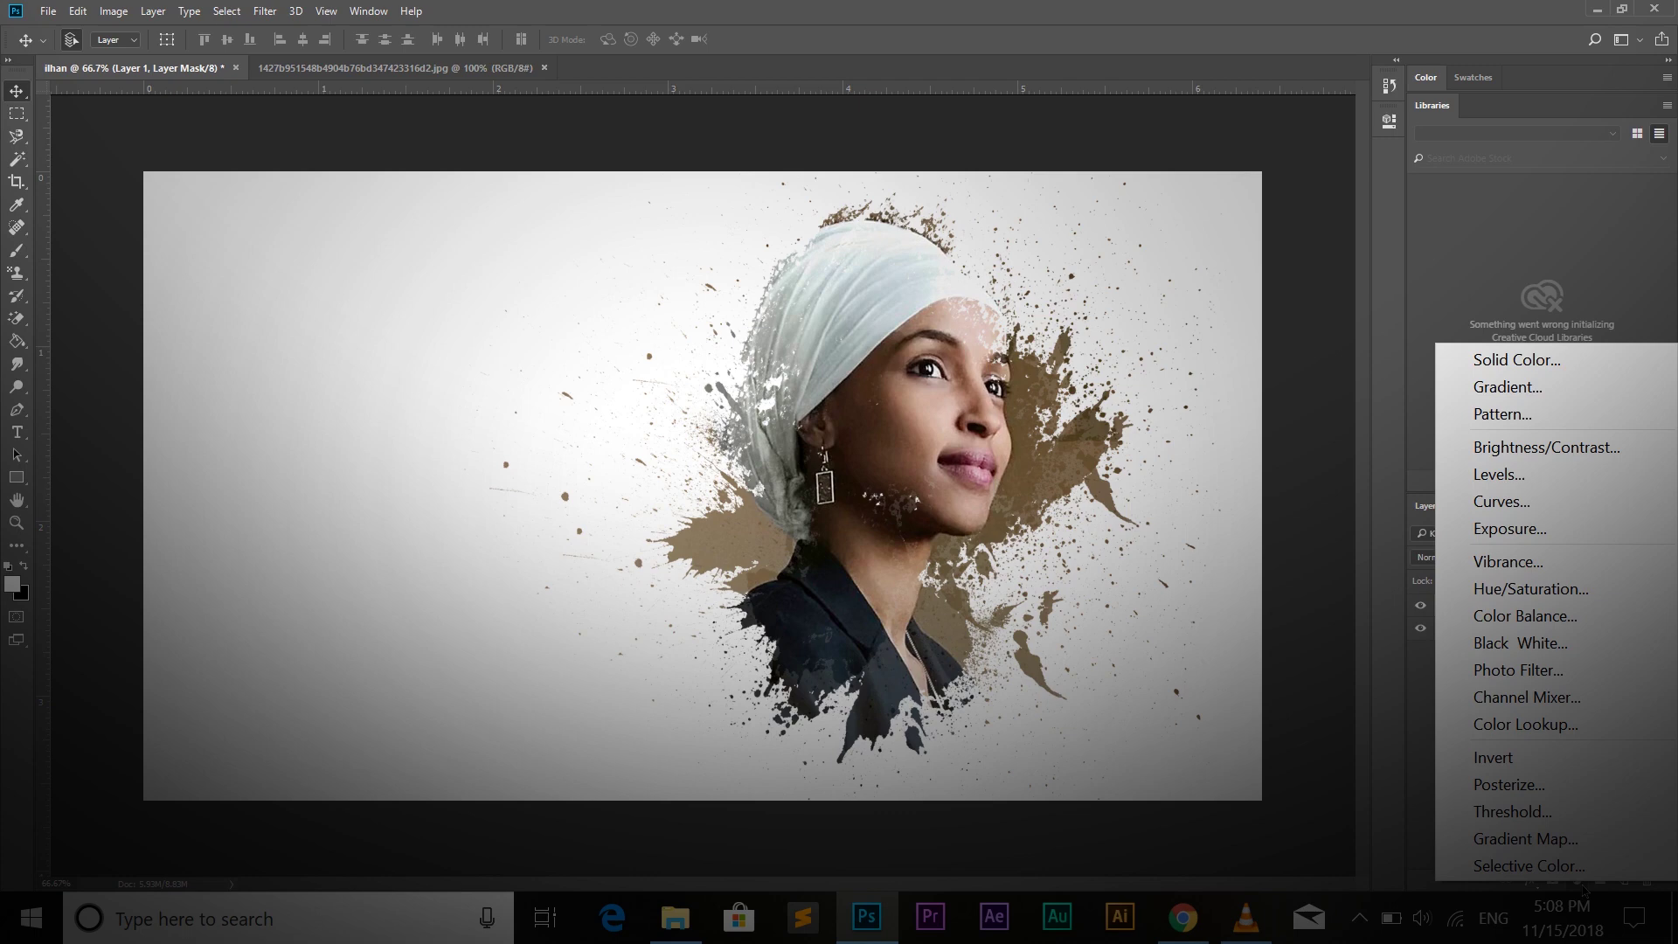
left_click(1543, 840)
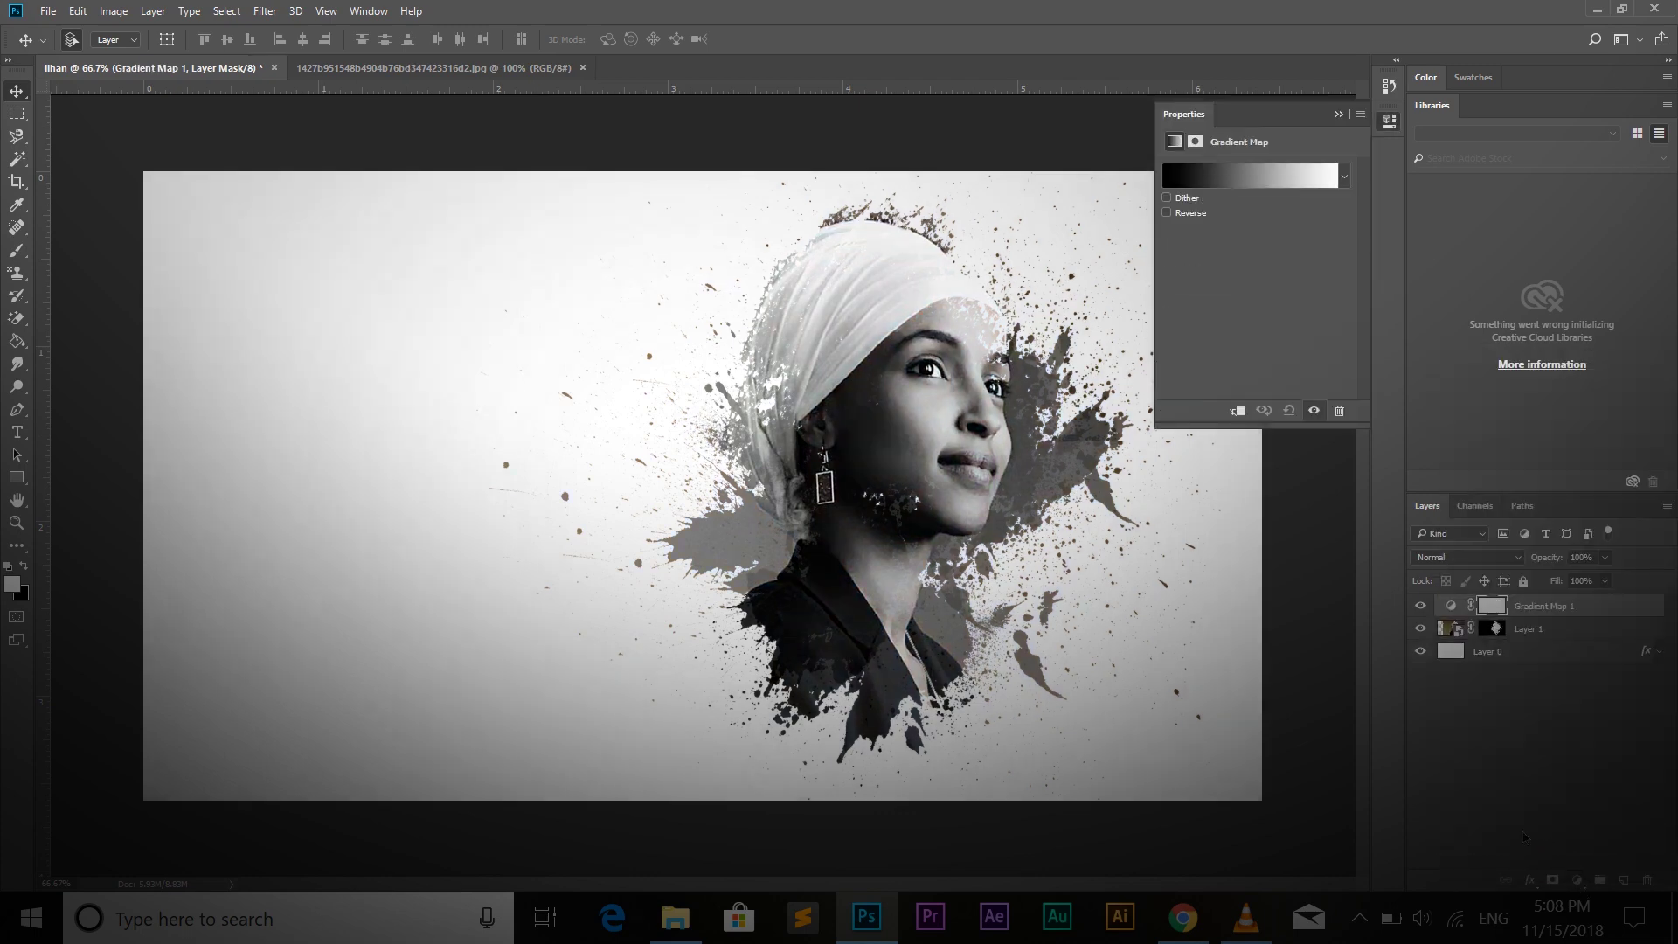
left_click(1312, 183)
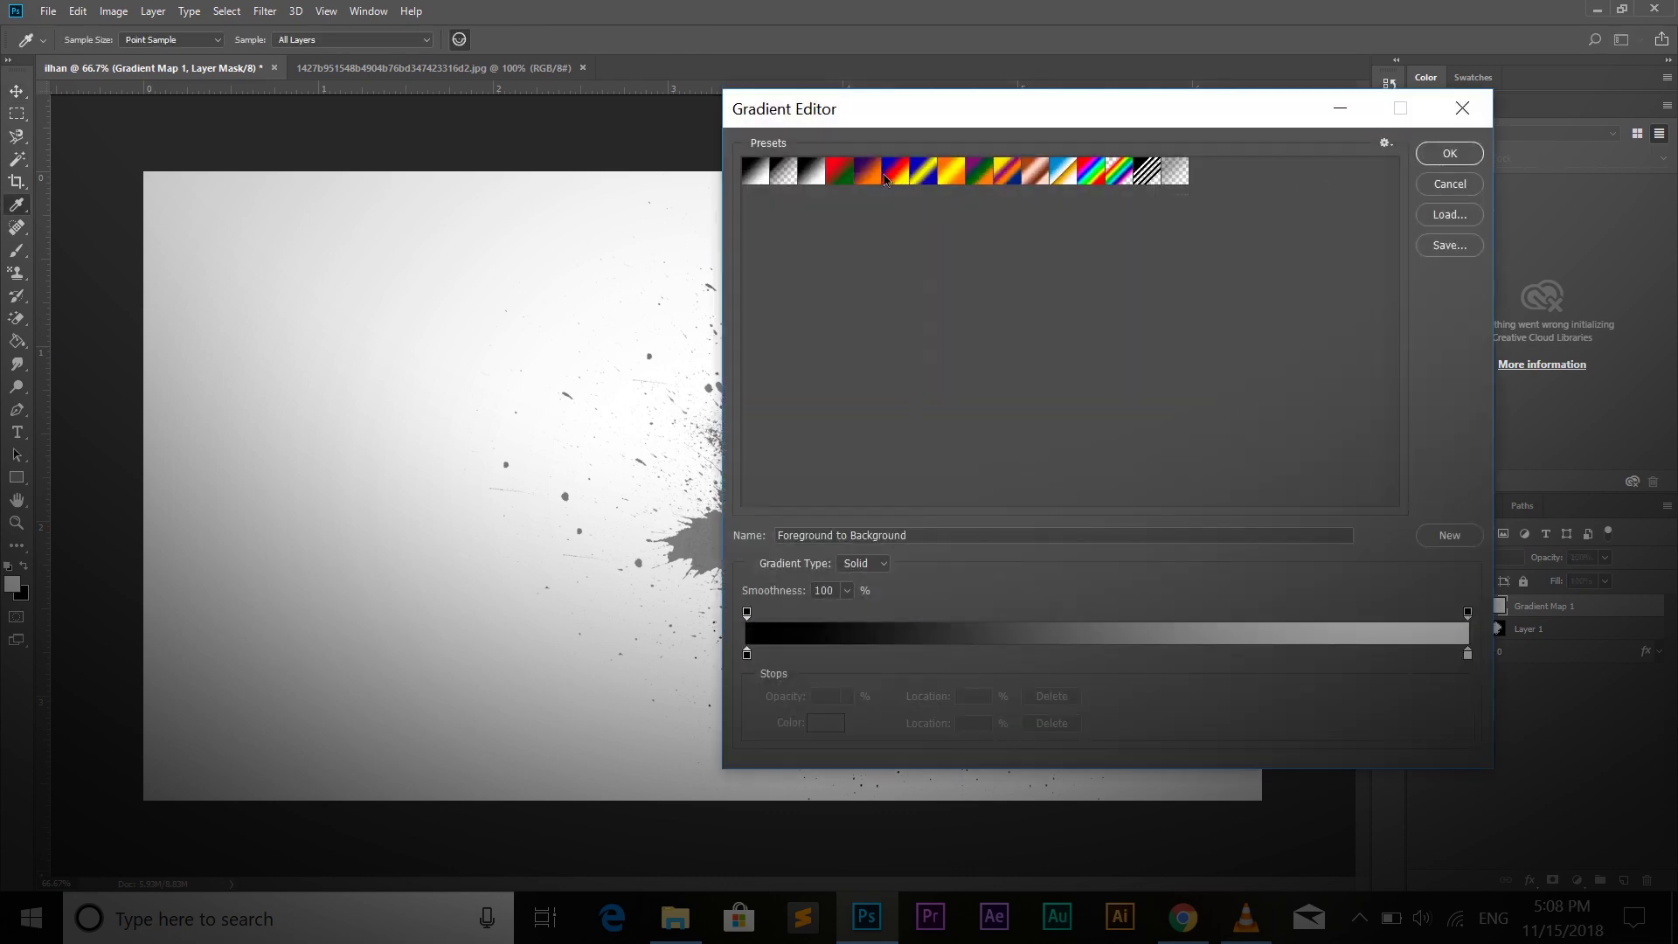
left_click(874, 175)
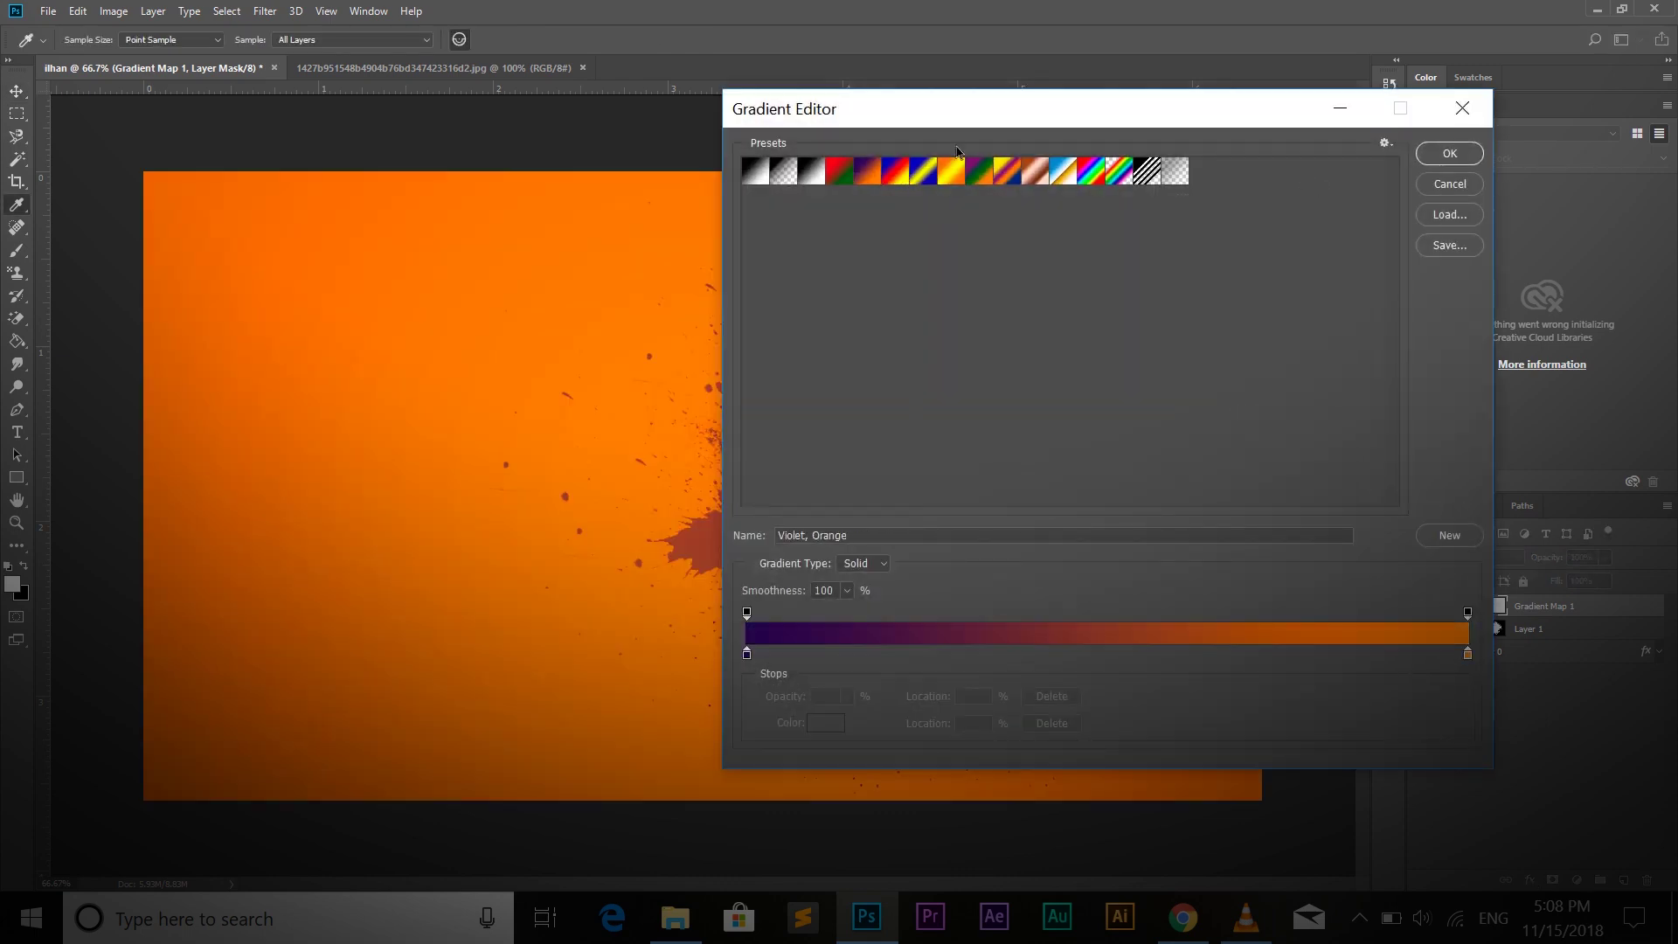
left_click(1449, 154)
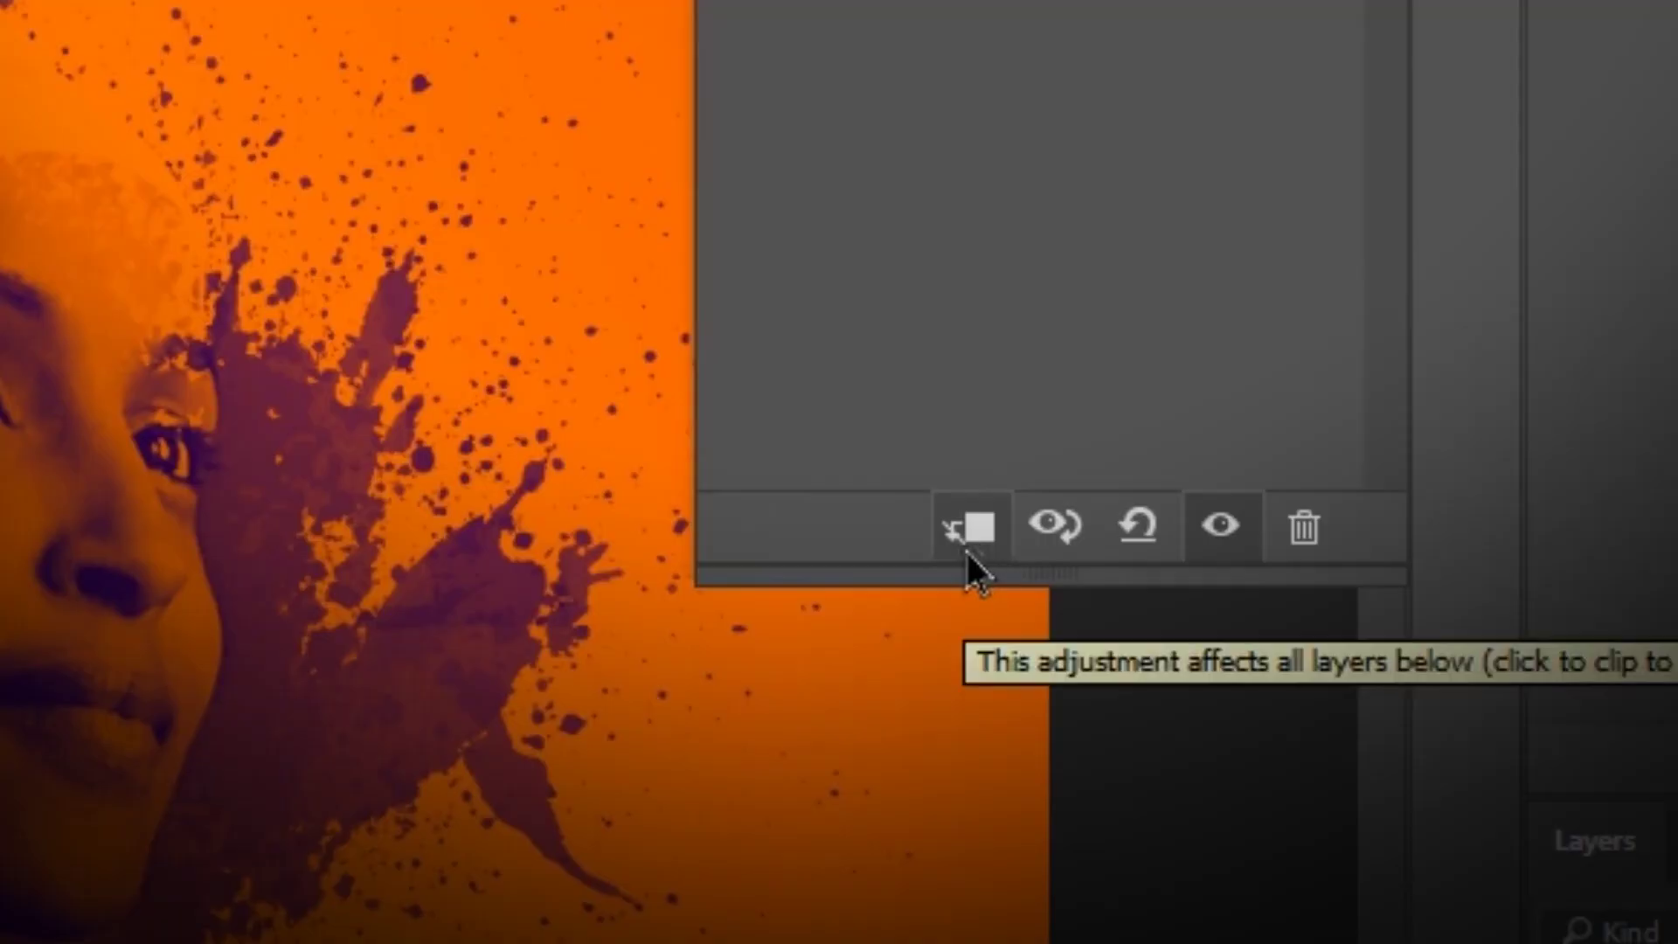
left_click(977, 548)
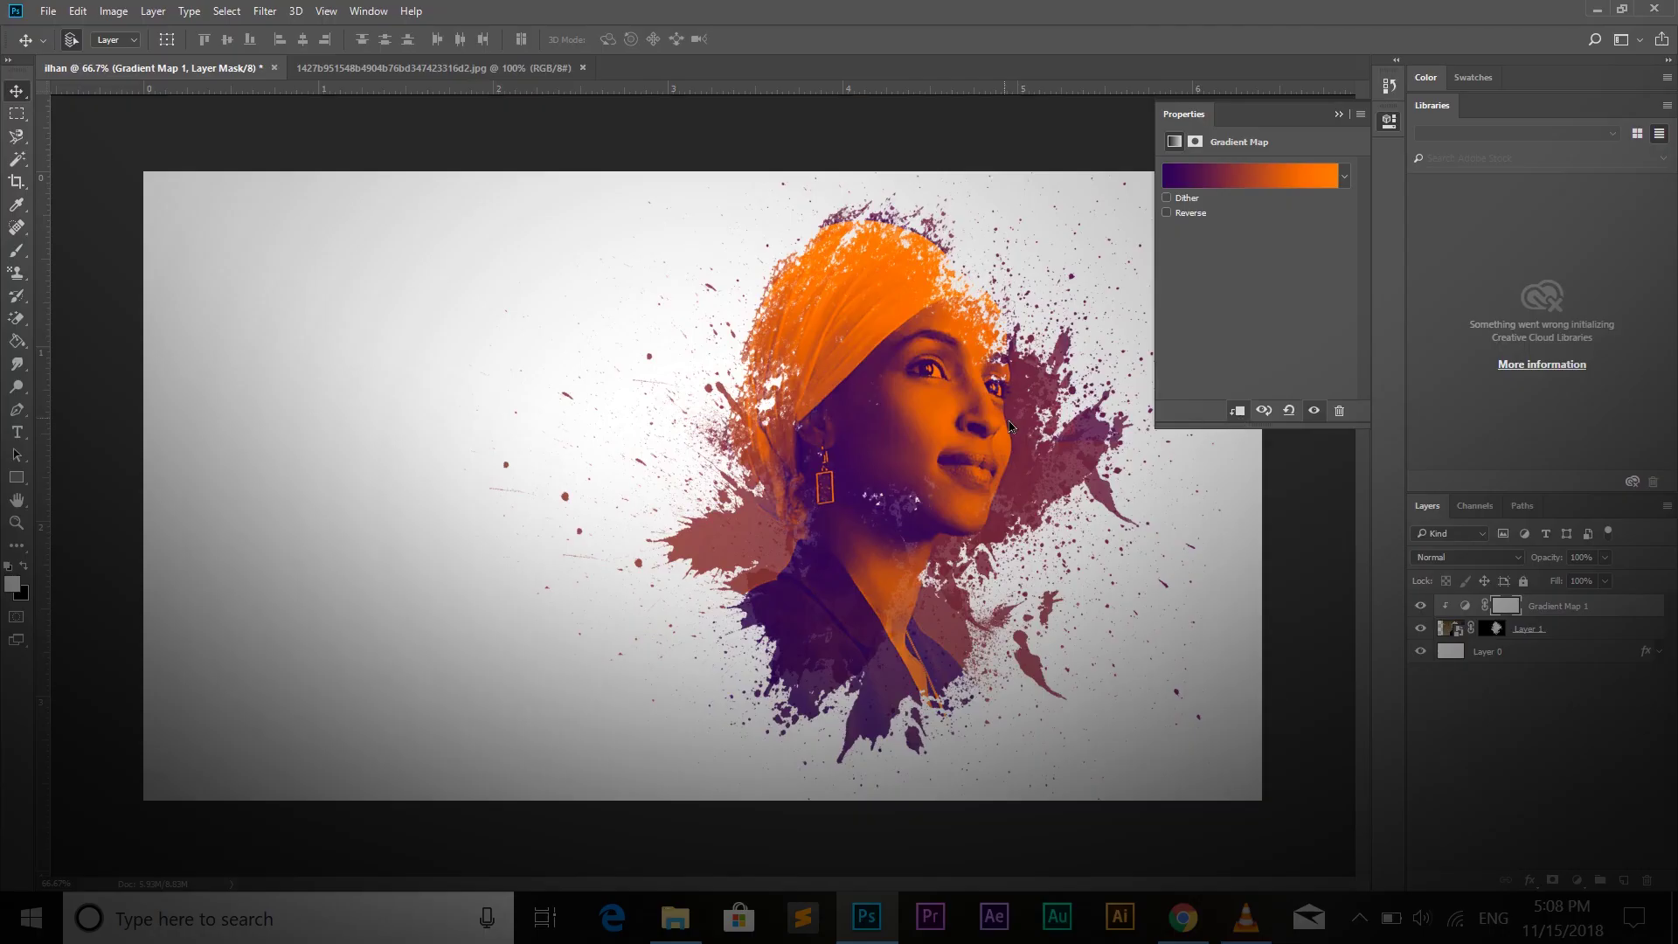
left_click(1341, 118)
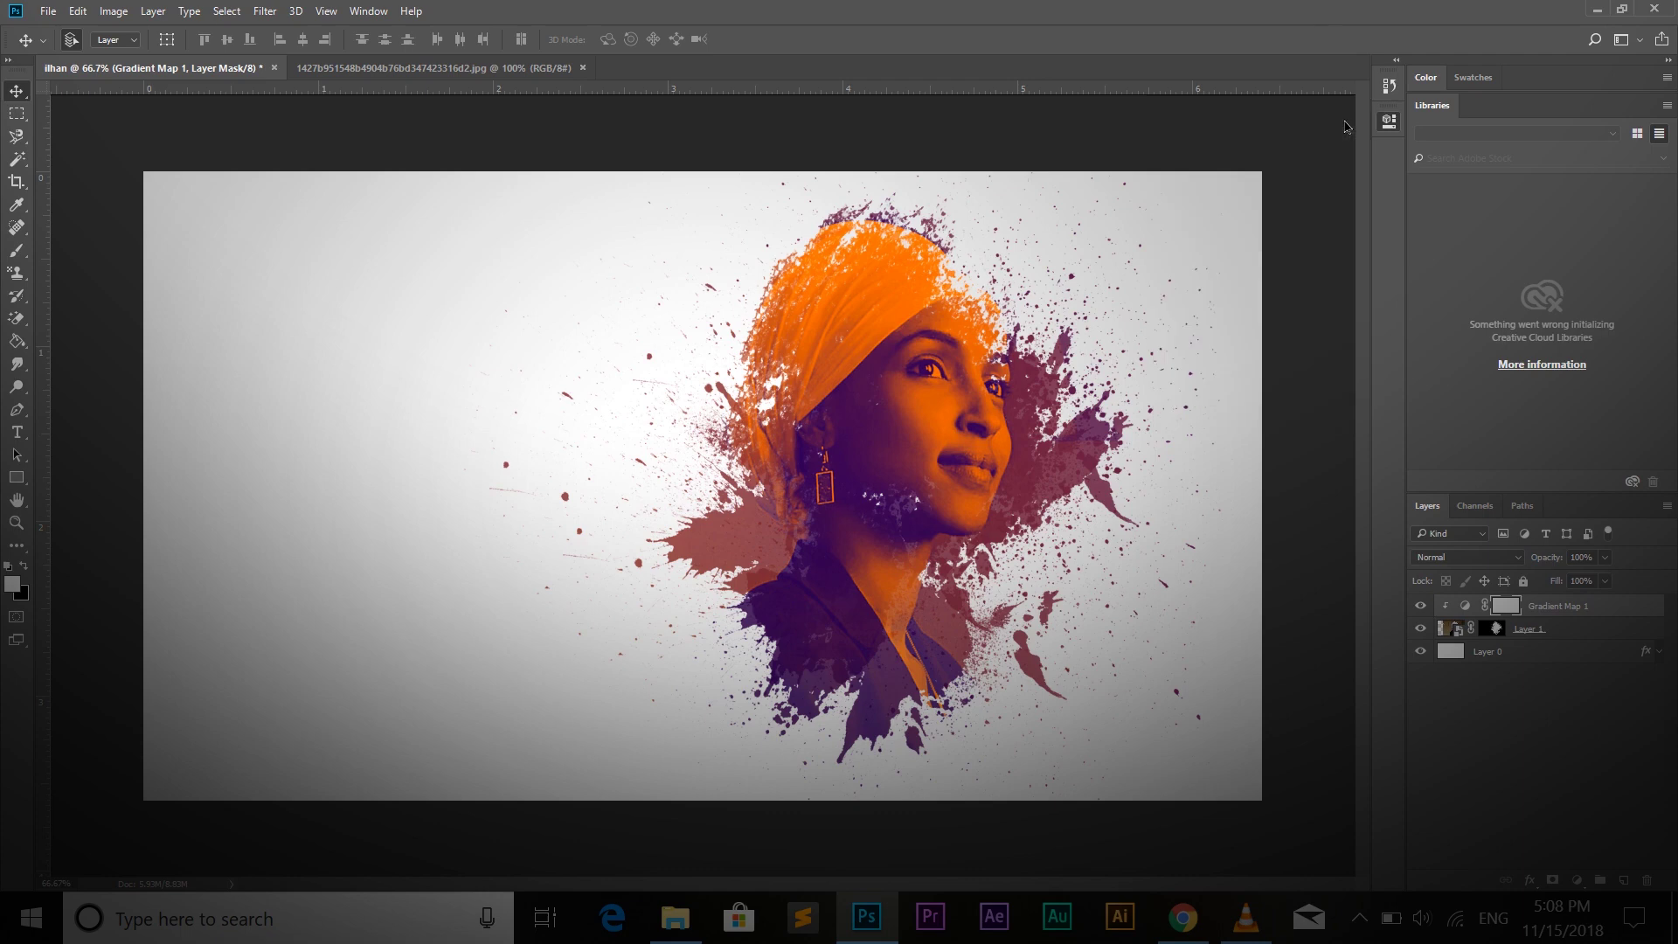
Step: Lower the opacity of the clipped Gradient Map 1 adjustment to 88%
left_click(1607, 558)
left_click_drag(1608, 588, 1588, 588)
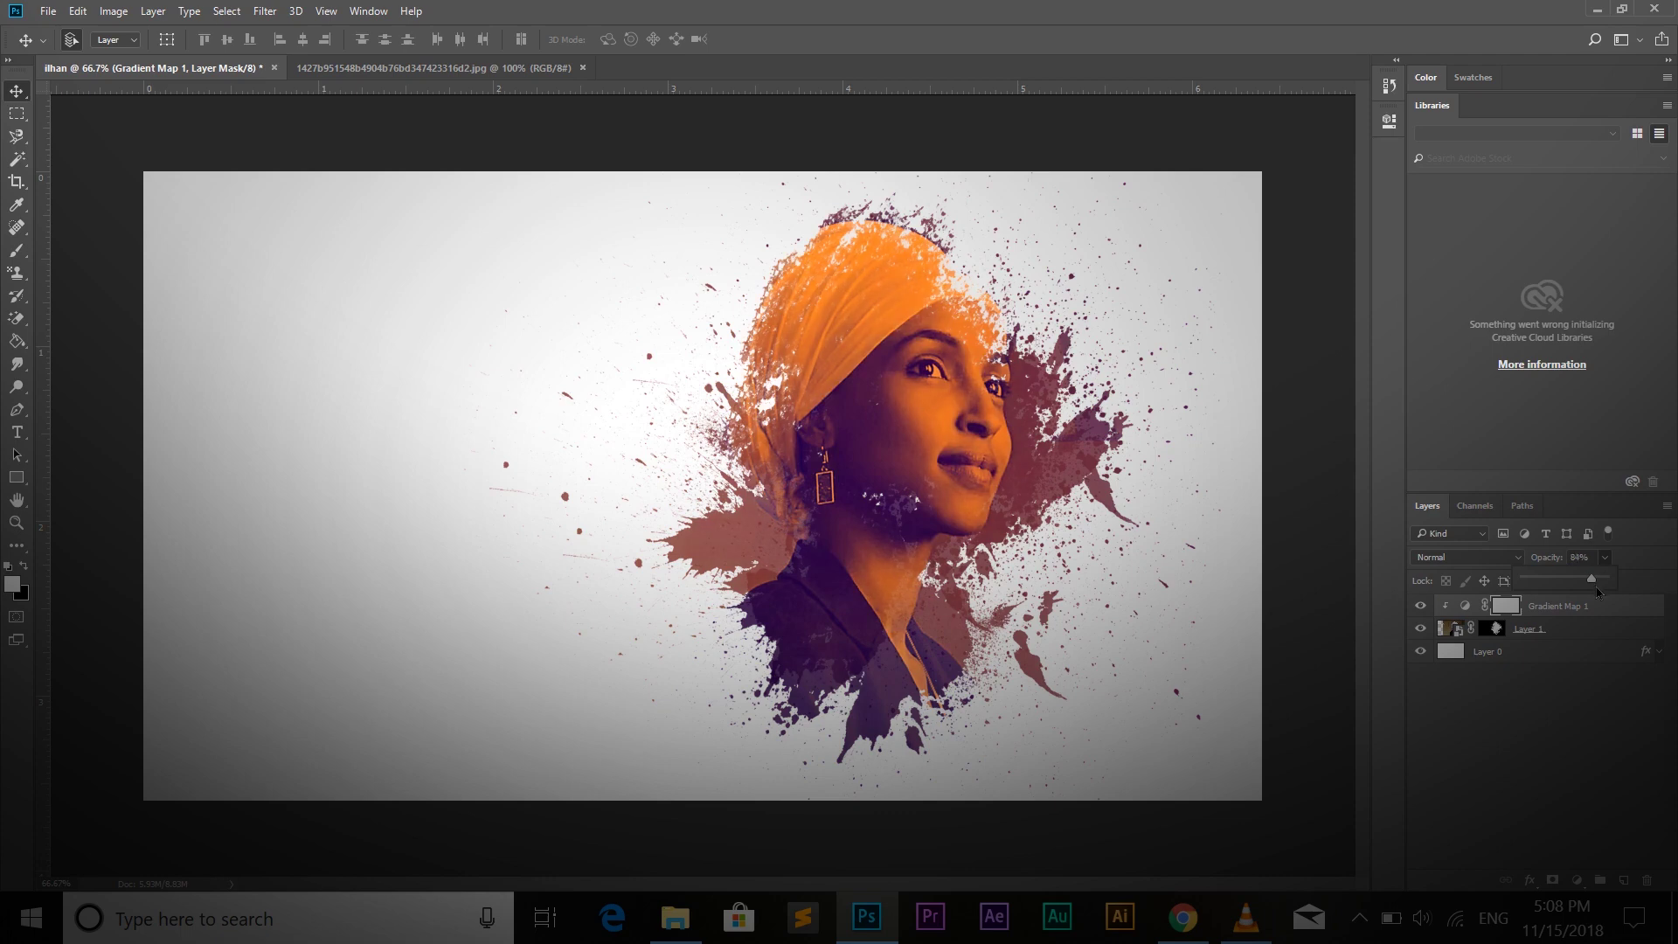
left_click(1609, 565)
Step: Add a second Violet, Orange Gradient Map adjustment above the first one and clip it to the portrait layer
left_click(1577, 881)
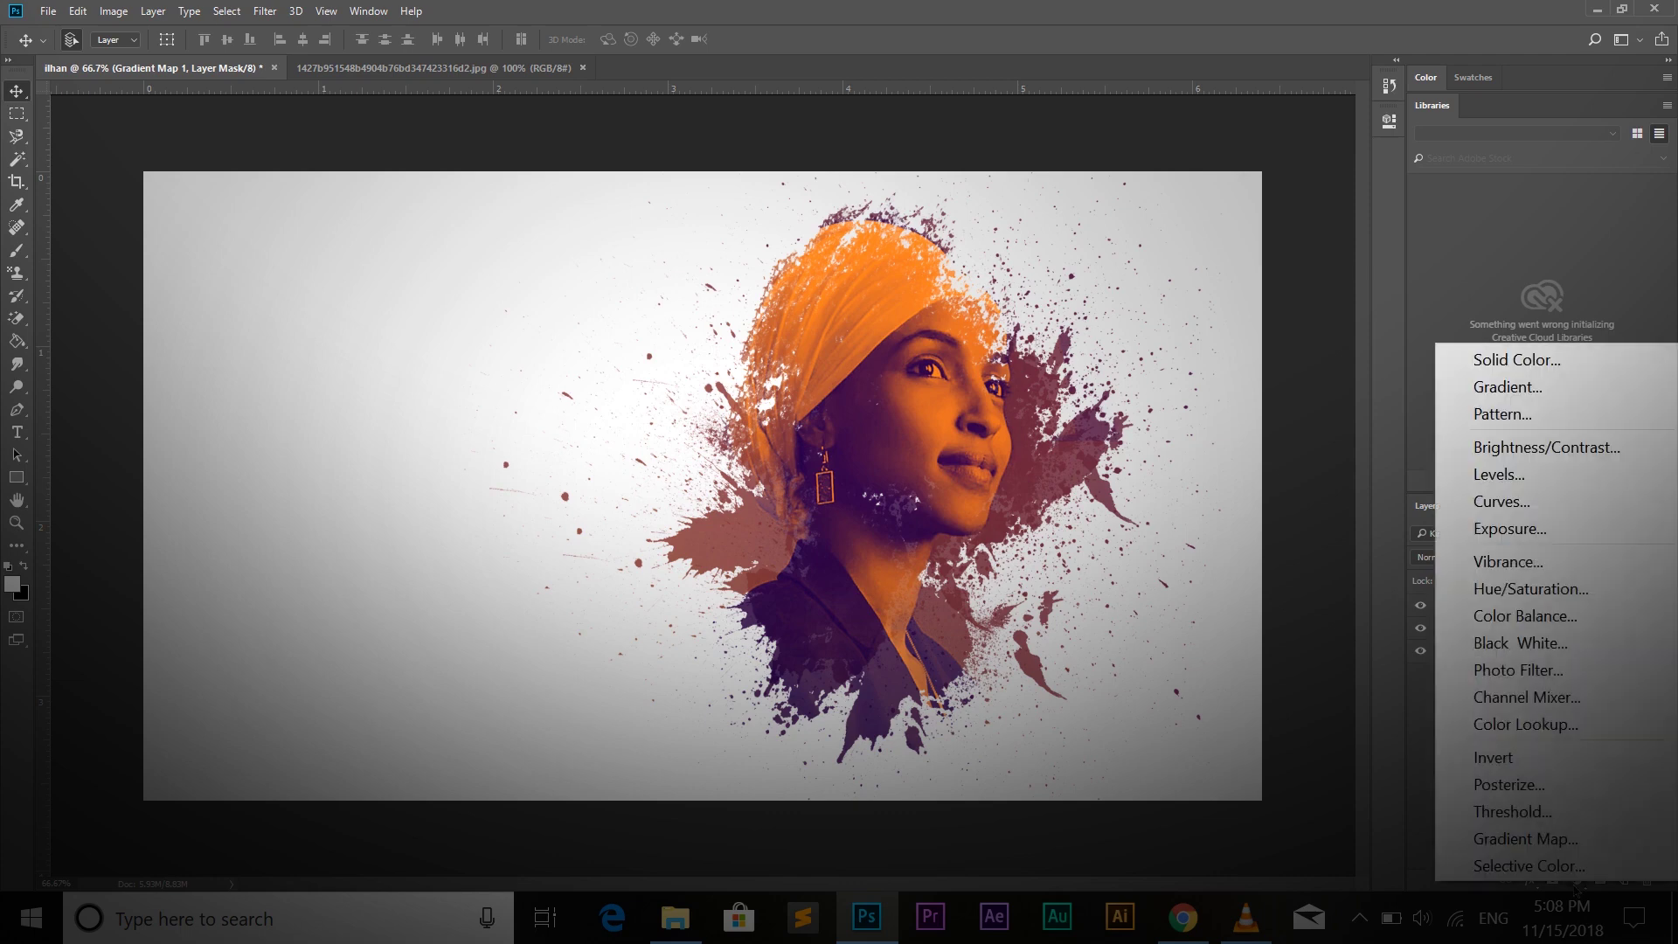
left_click(1523, 839)
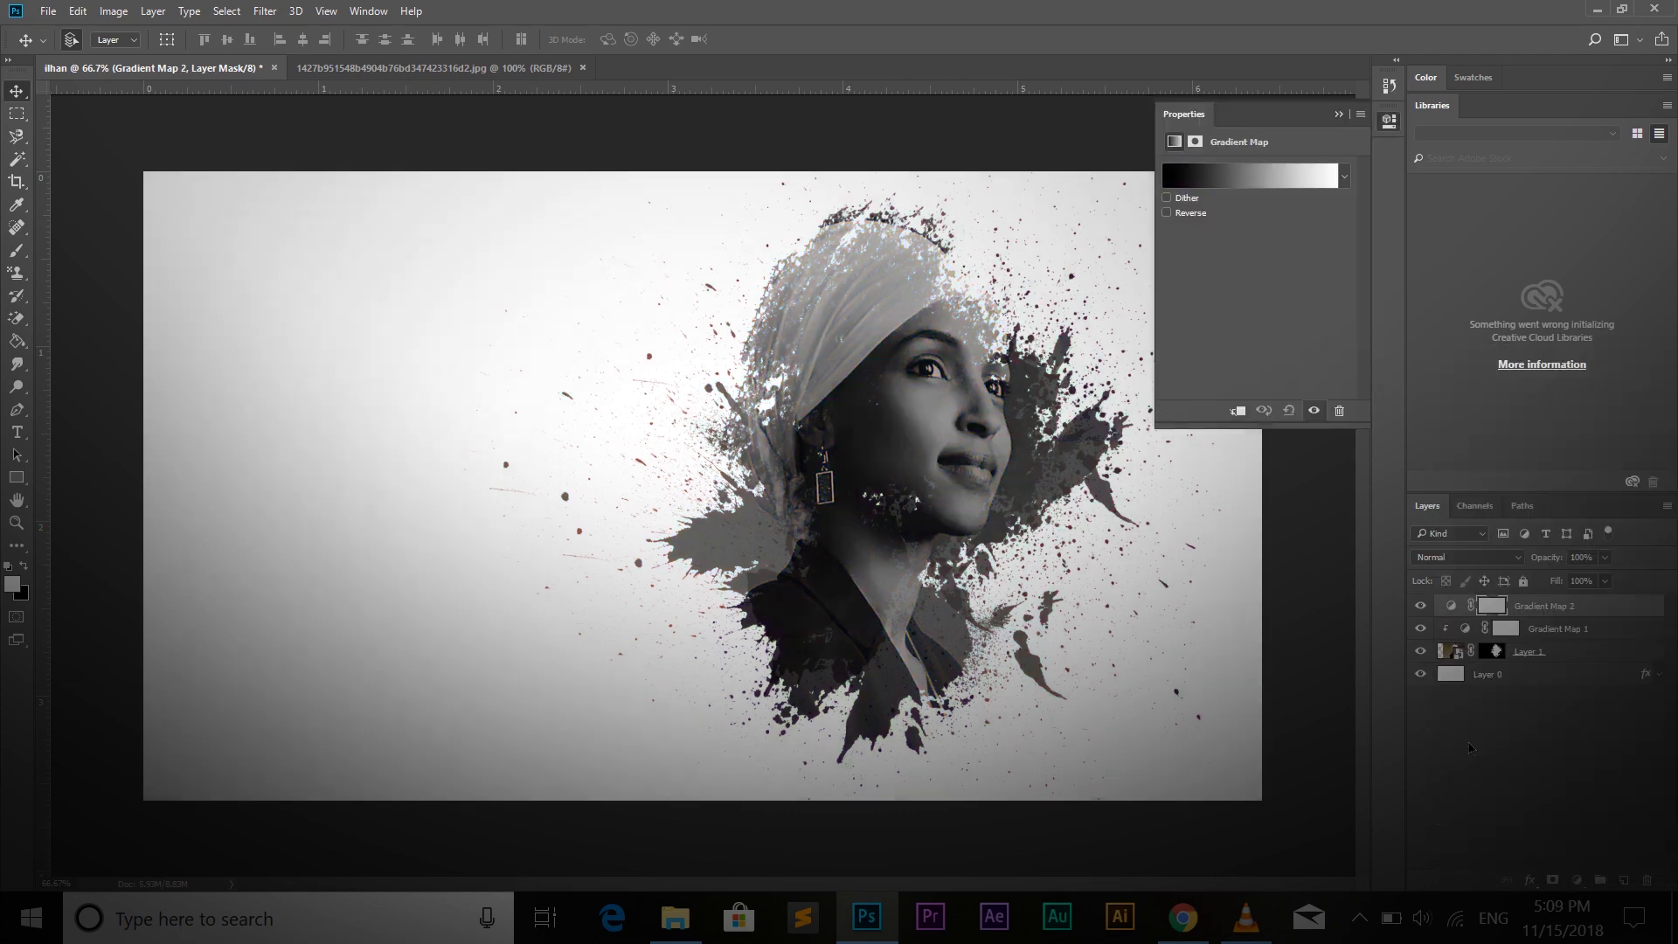
left_click(1289, 181)
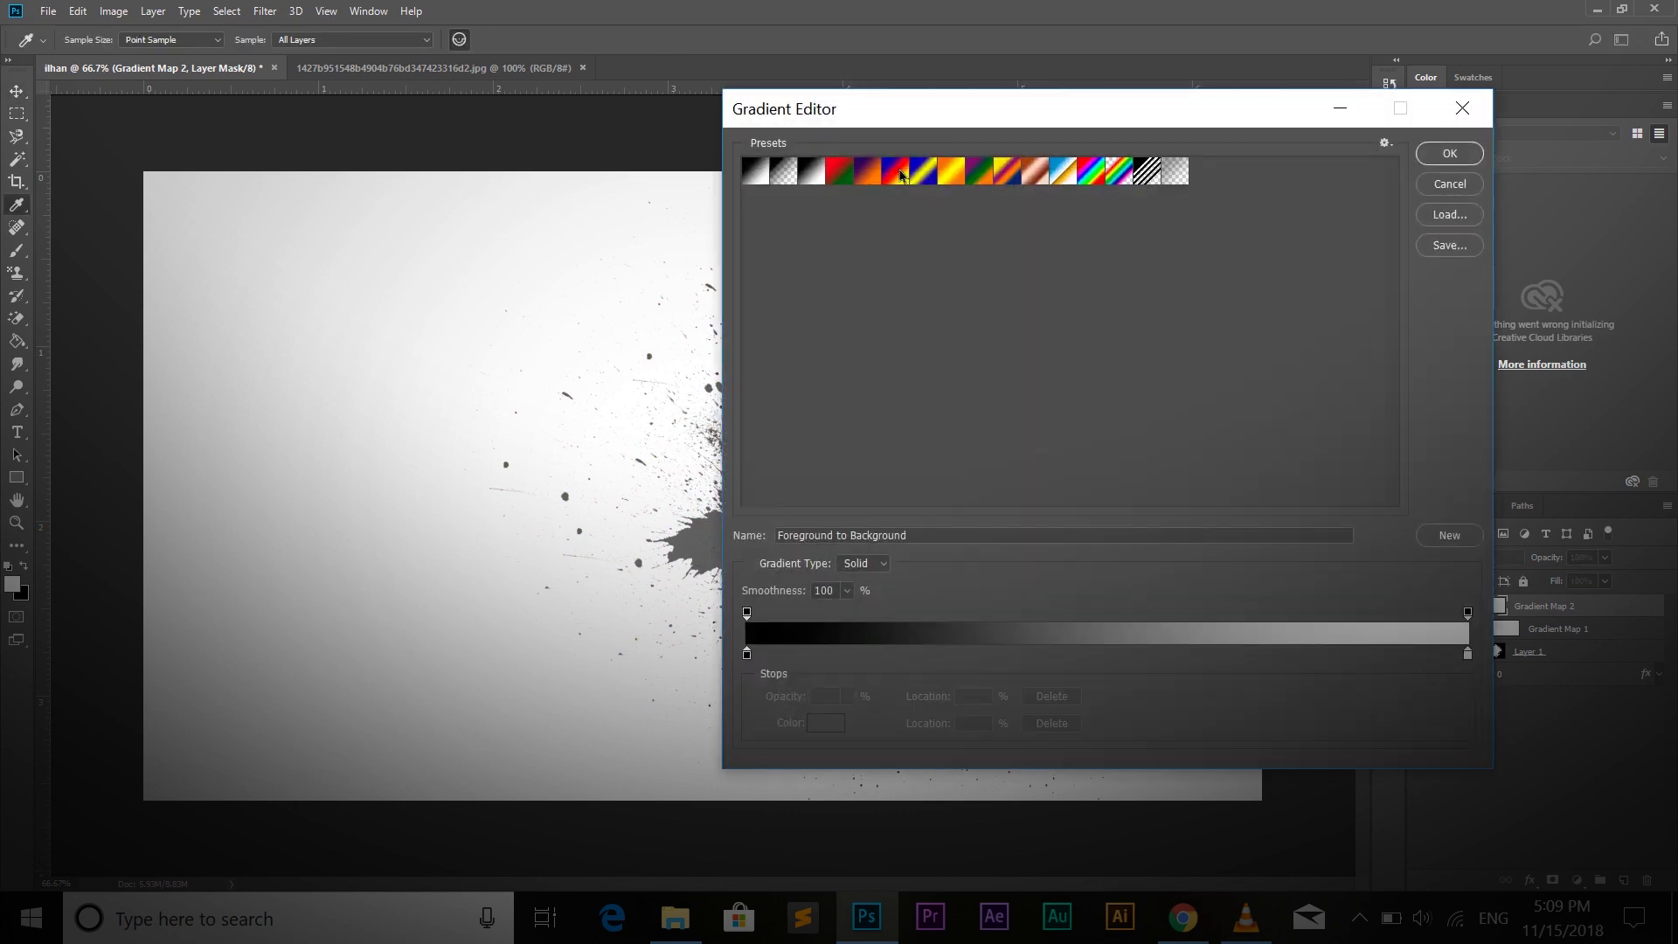
left_click(872, 175)
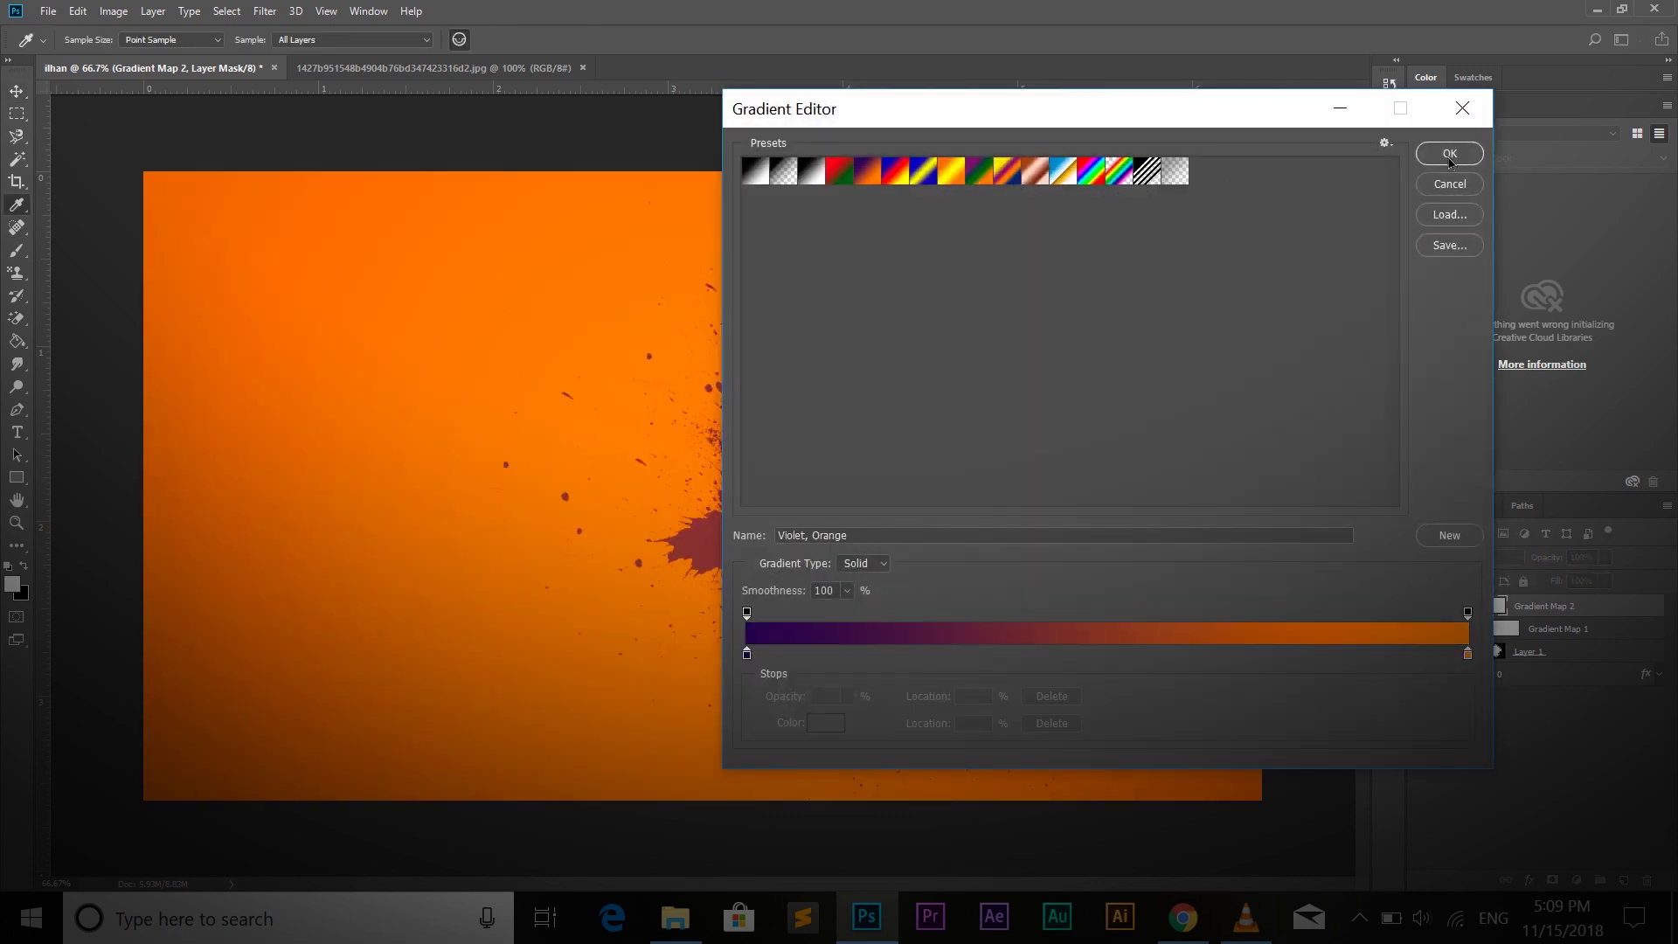
left_click(1450, 156)
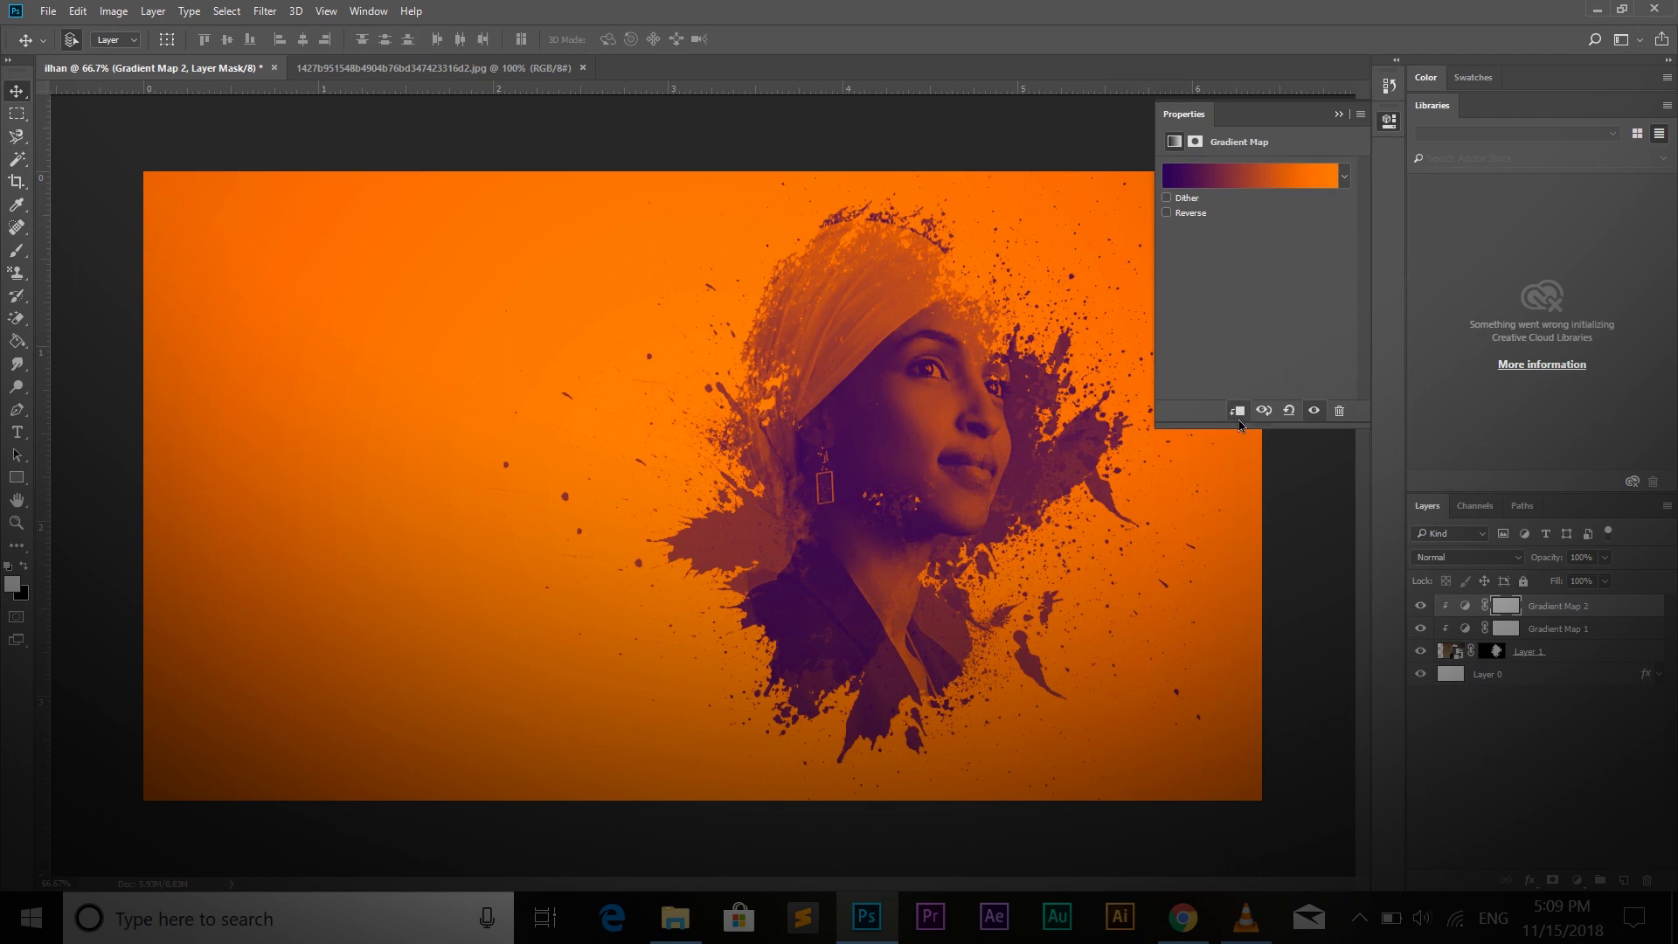
left_click(1238, 412)
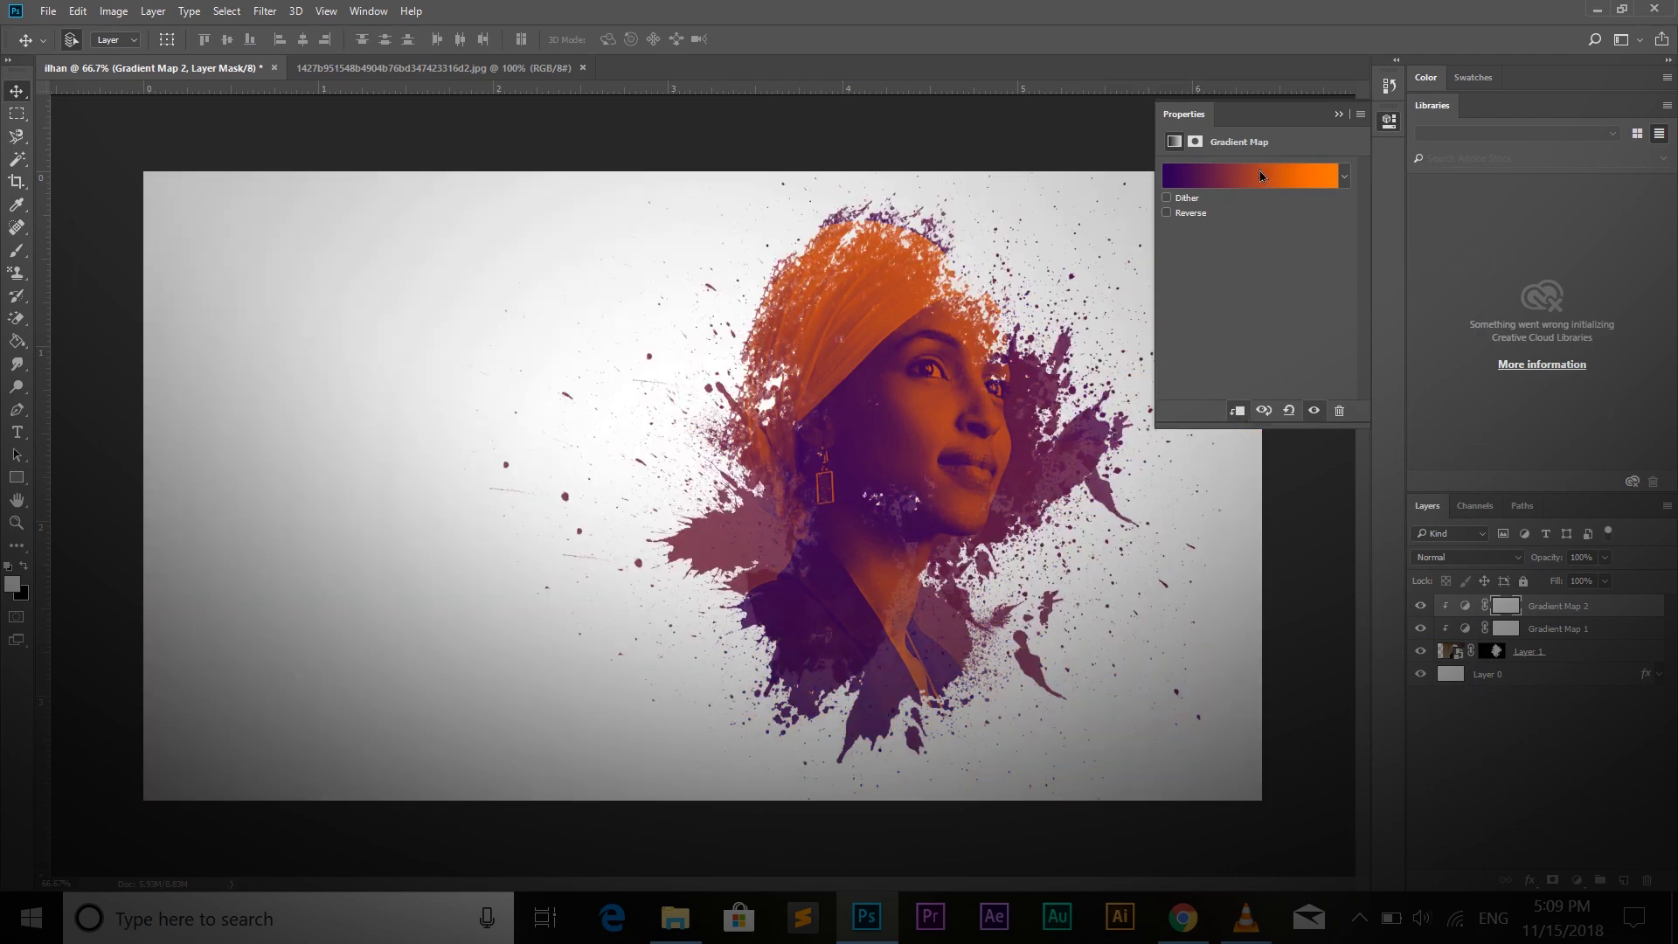
left_click(1341, 117)
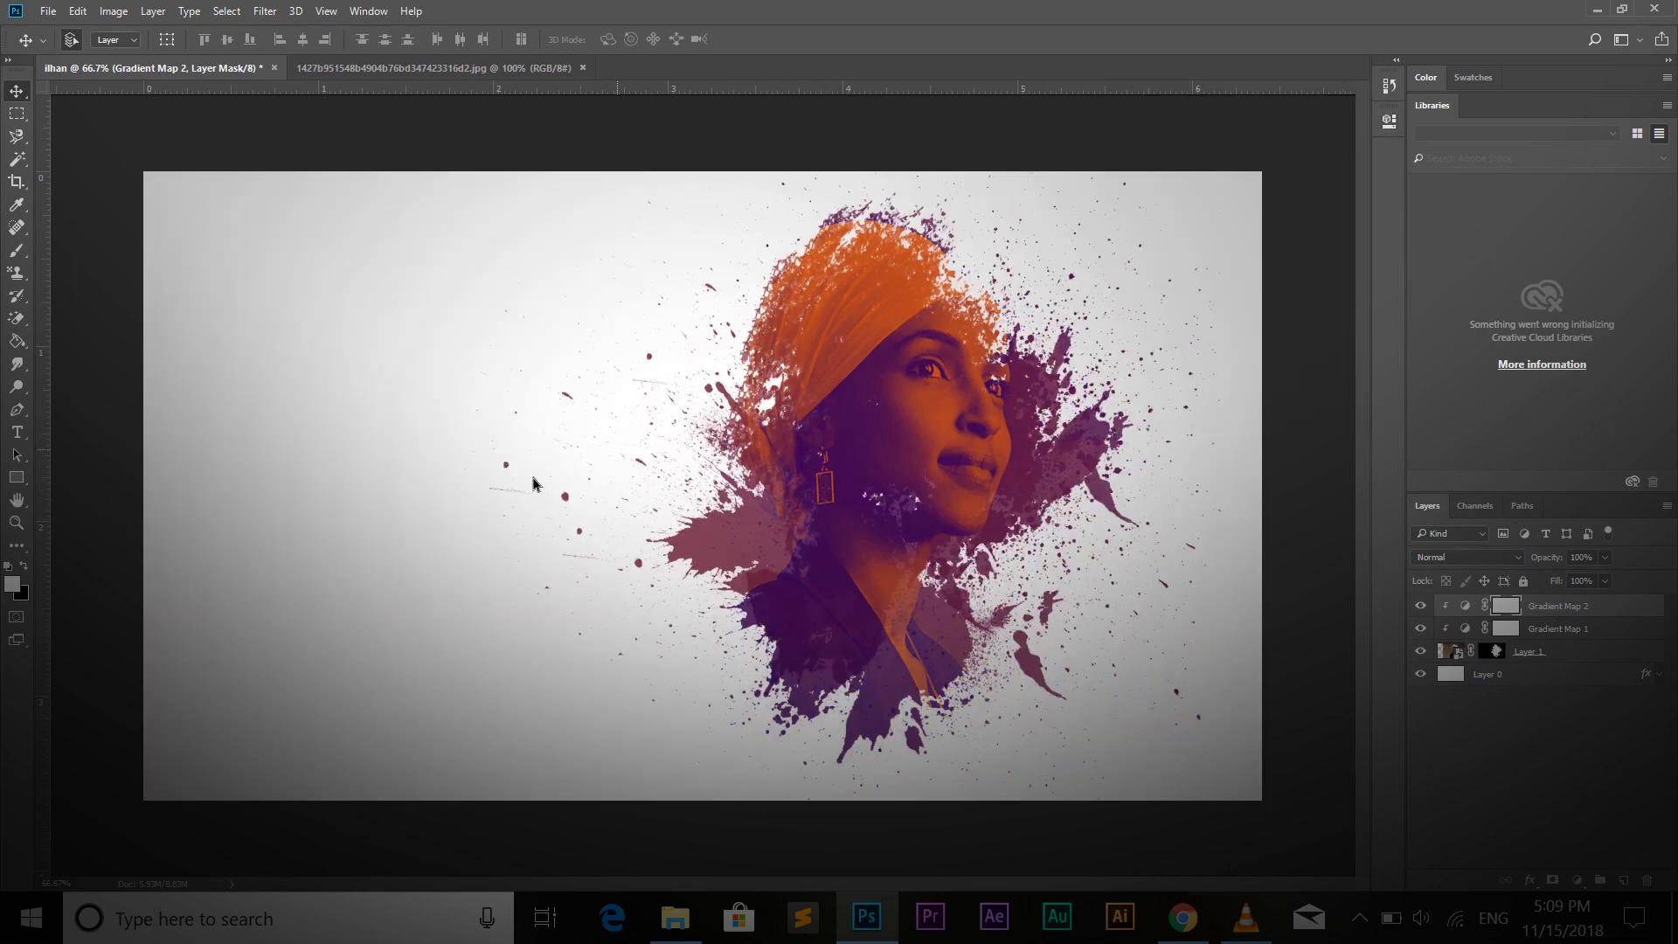
Step: Add the text "ILAH" on the empty background beside the portrait and set its font to Edo SZ
left_click(17, 432)
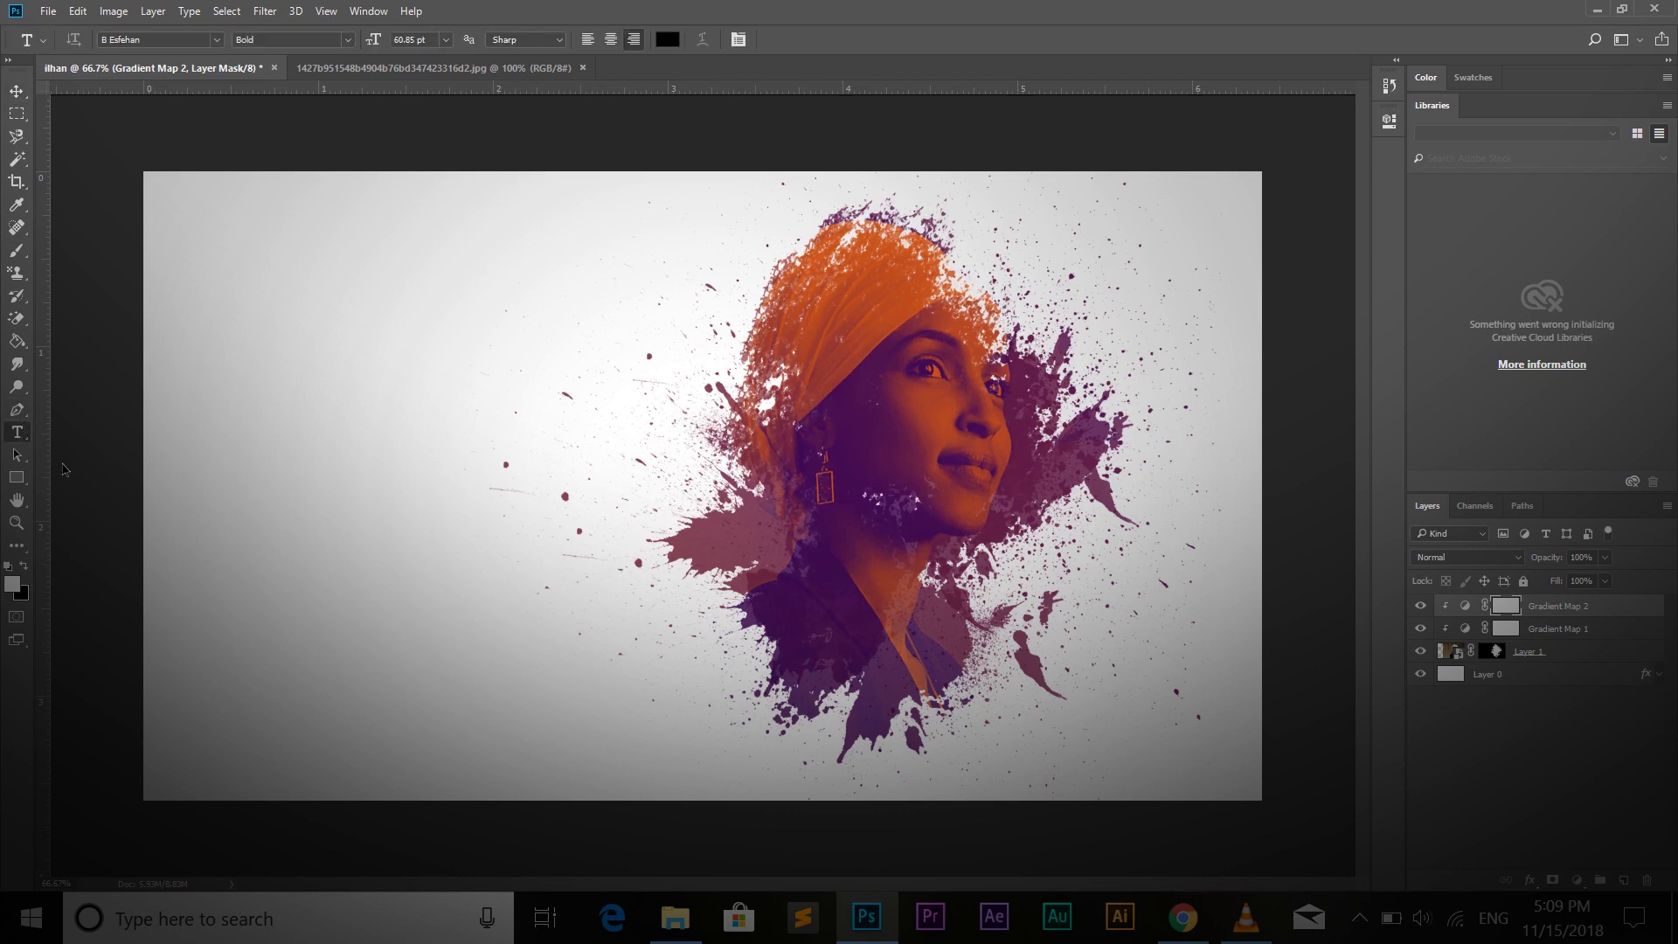
left_click(429, 629)
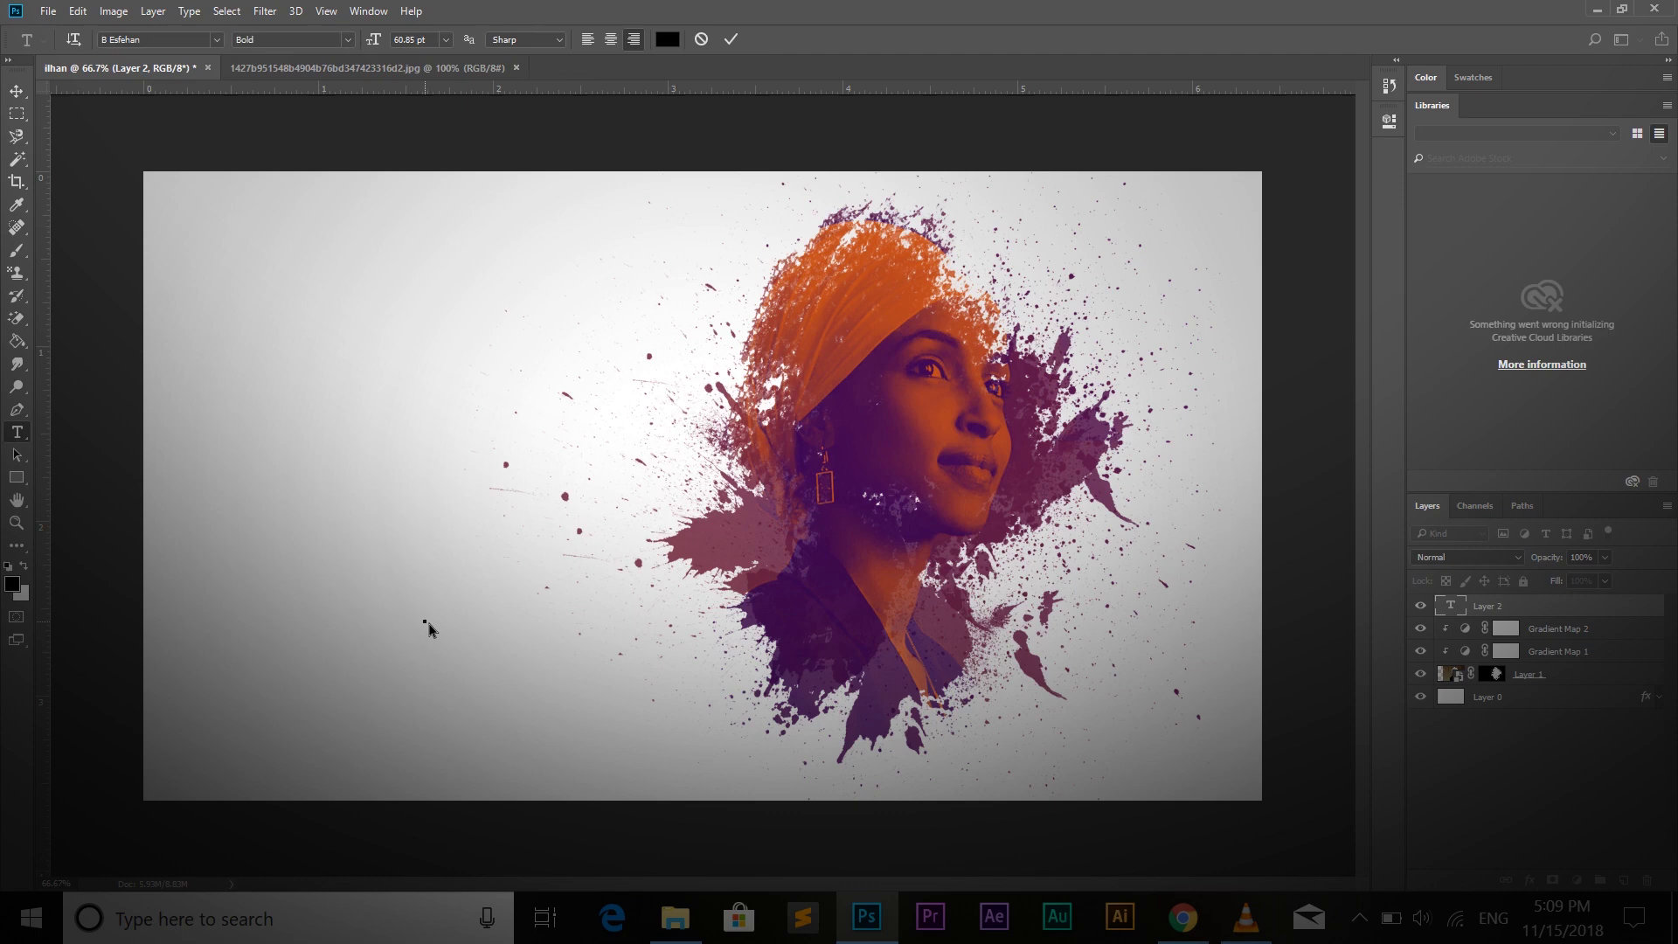
type("IL")
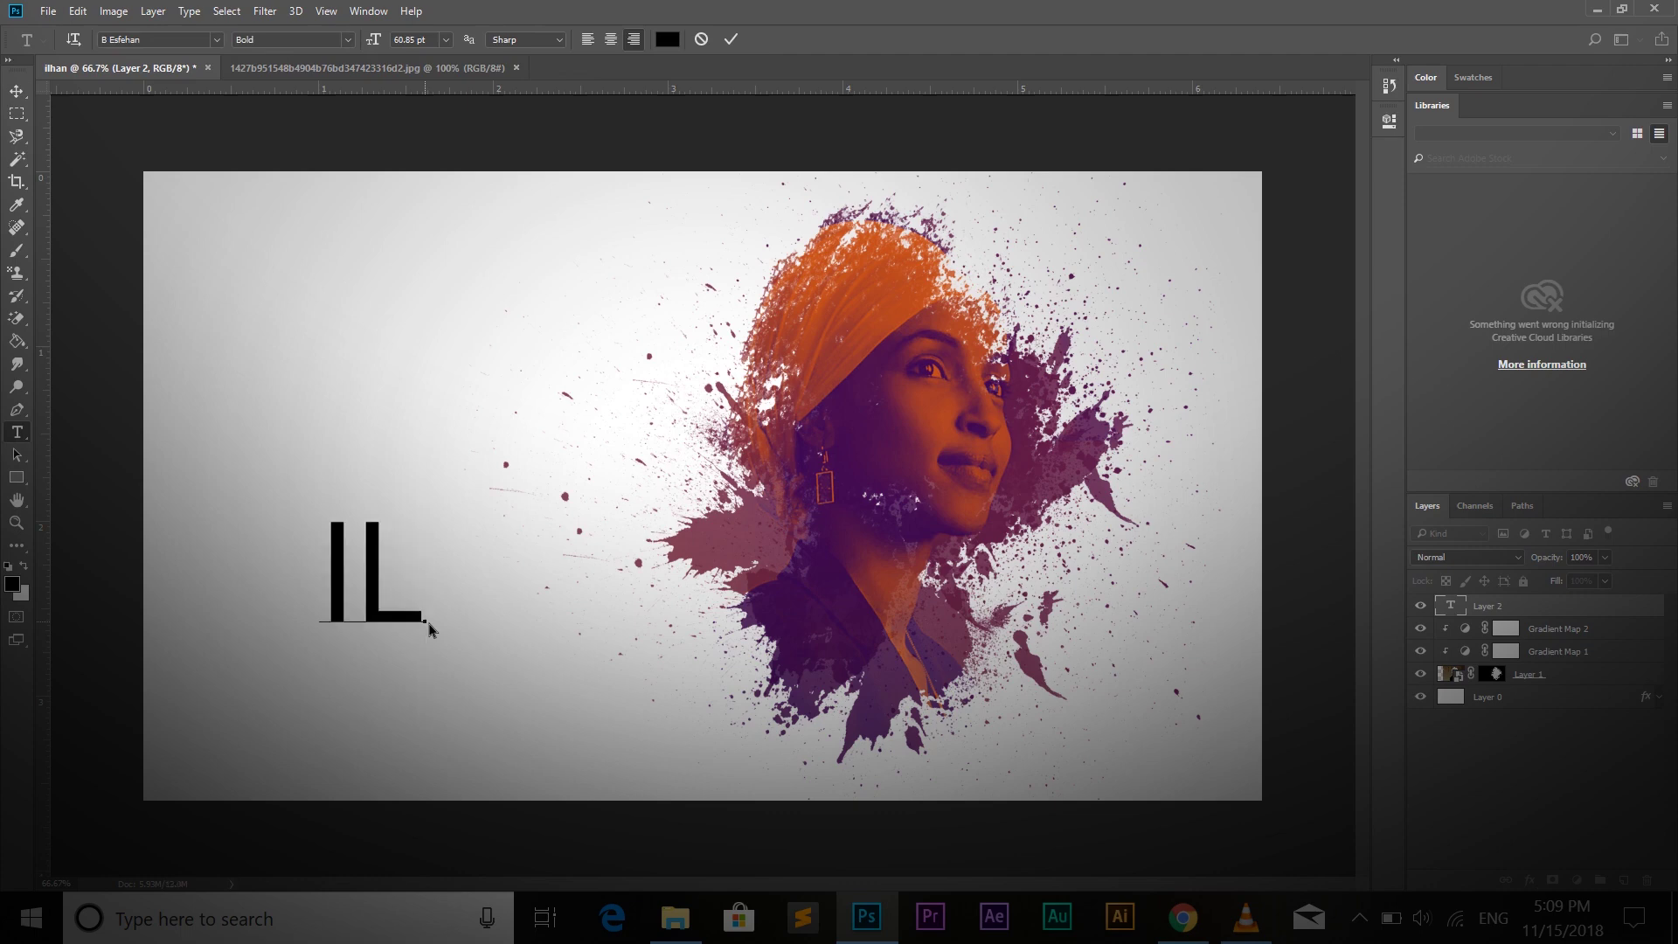
type("AH")
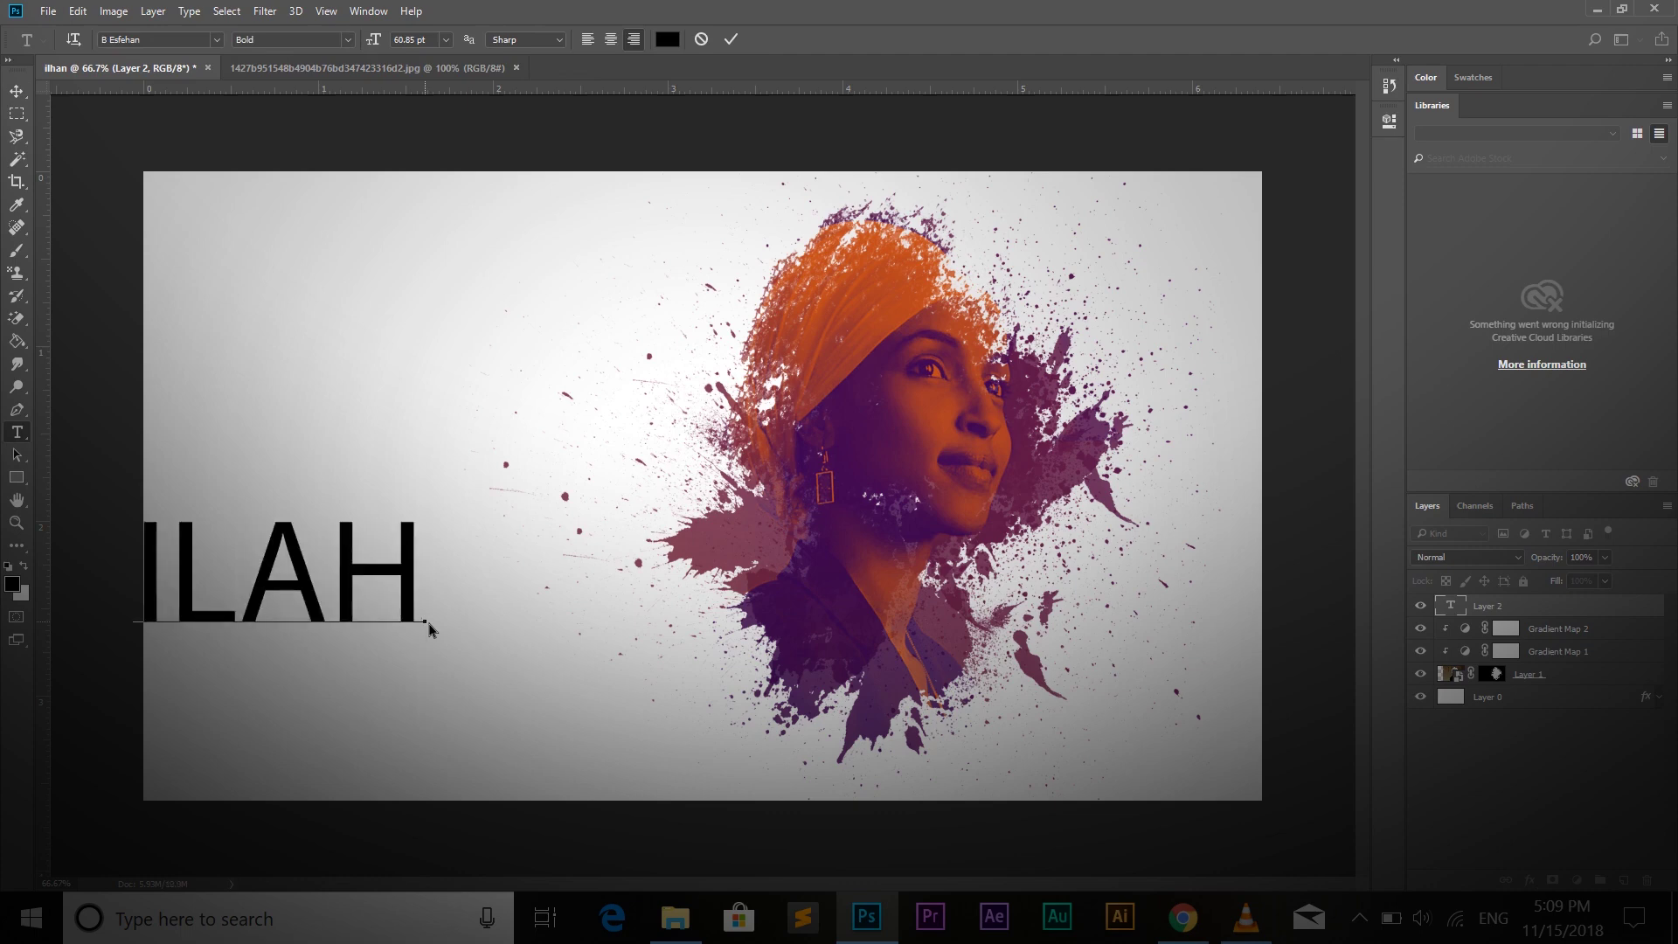
key("ctrl+a")
left_click(218, 41)
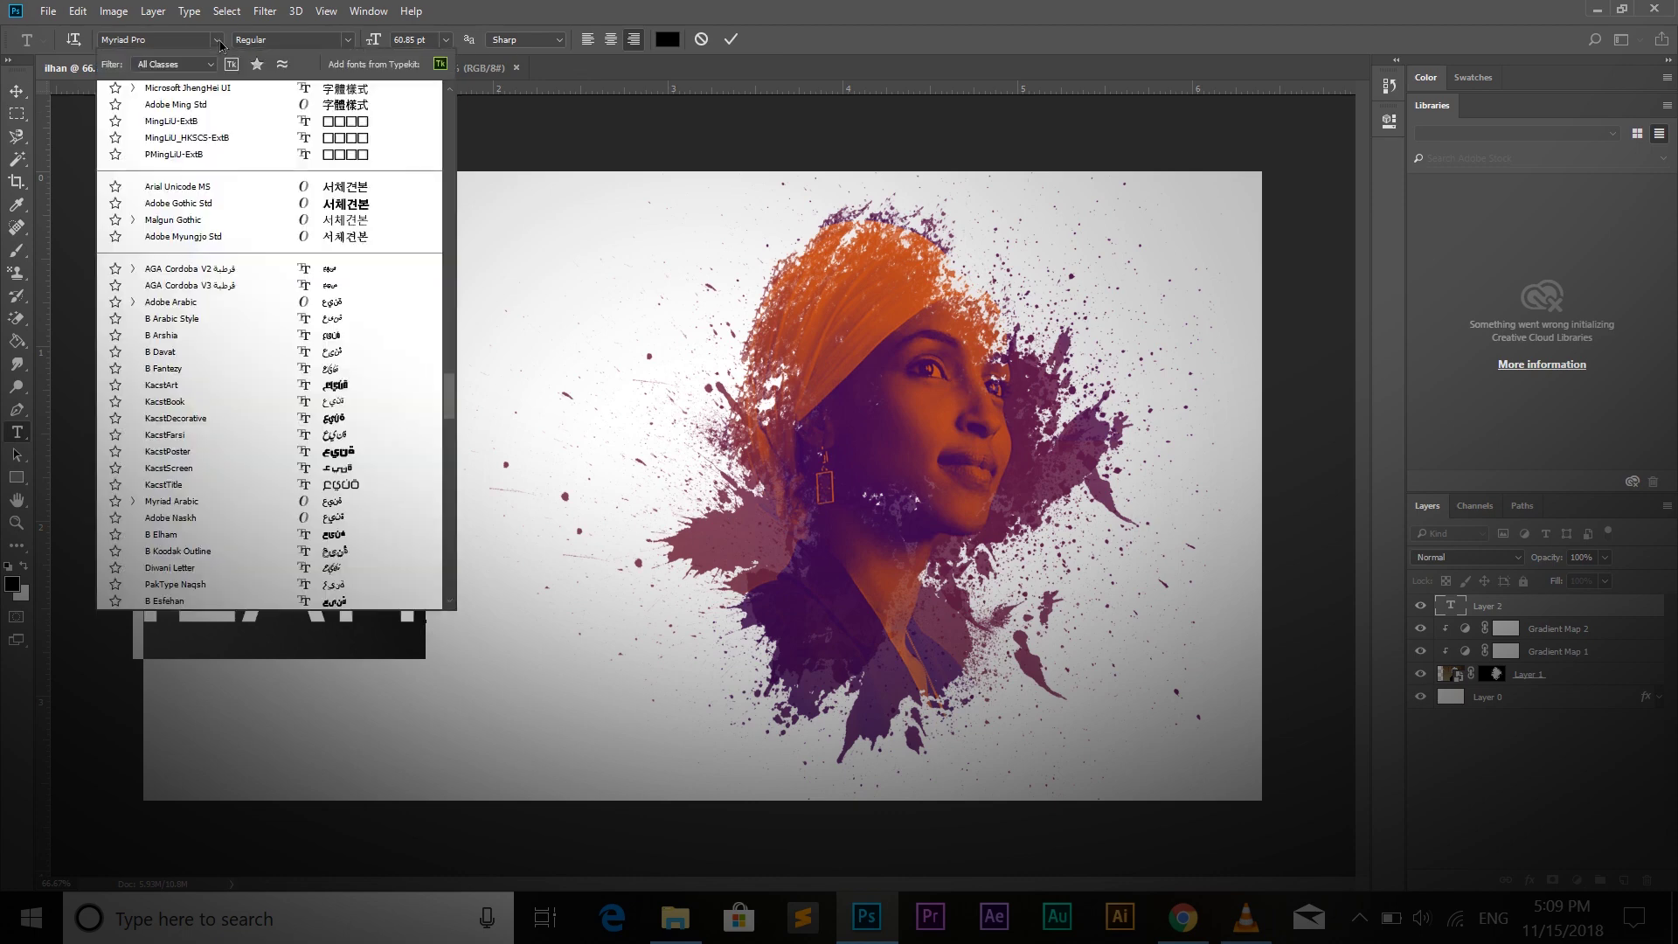
type("edo")
key("Return")
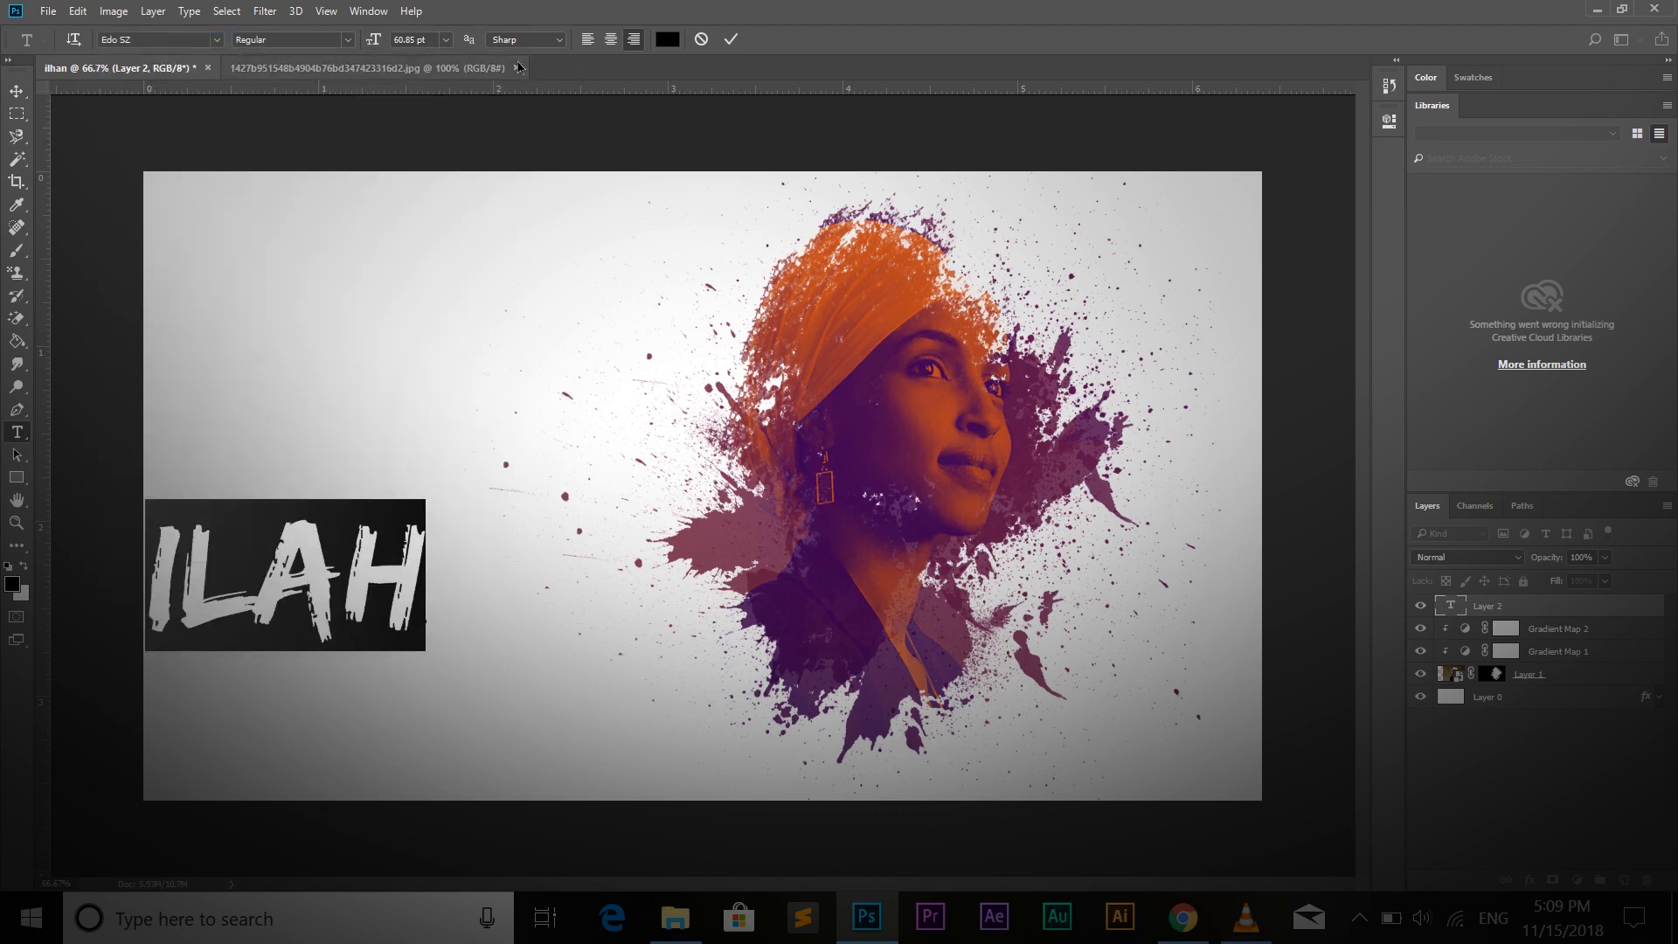
Step: Set the text colour to #FFAA00, commit the text, and move it down and right toward the lower edge of the background
left_click(668, 39)
left_click(1507, 525)
type("FFACC")
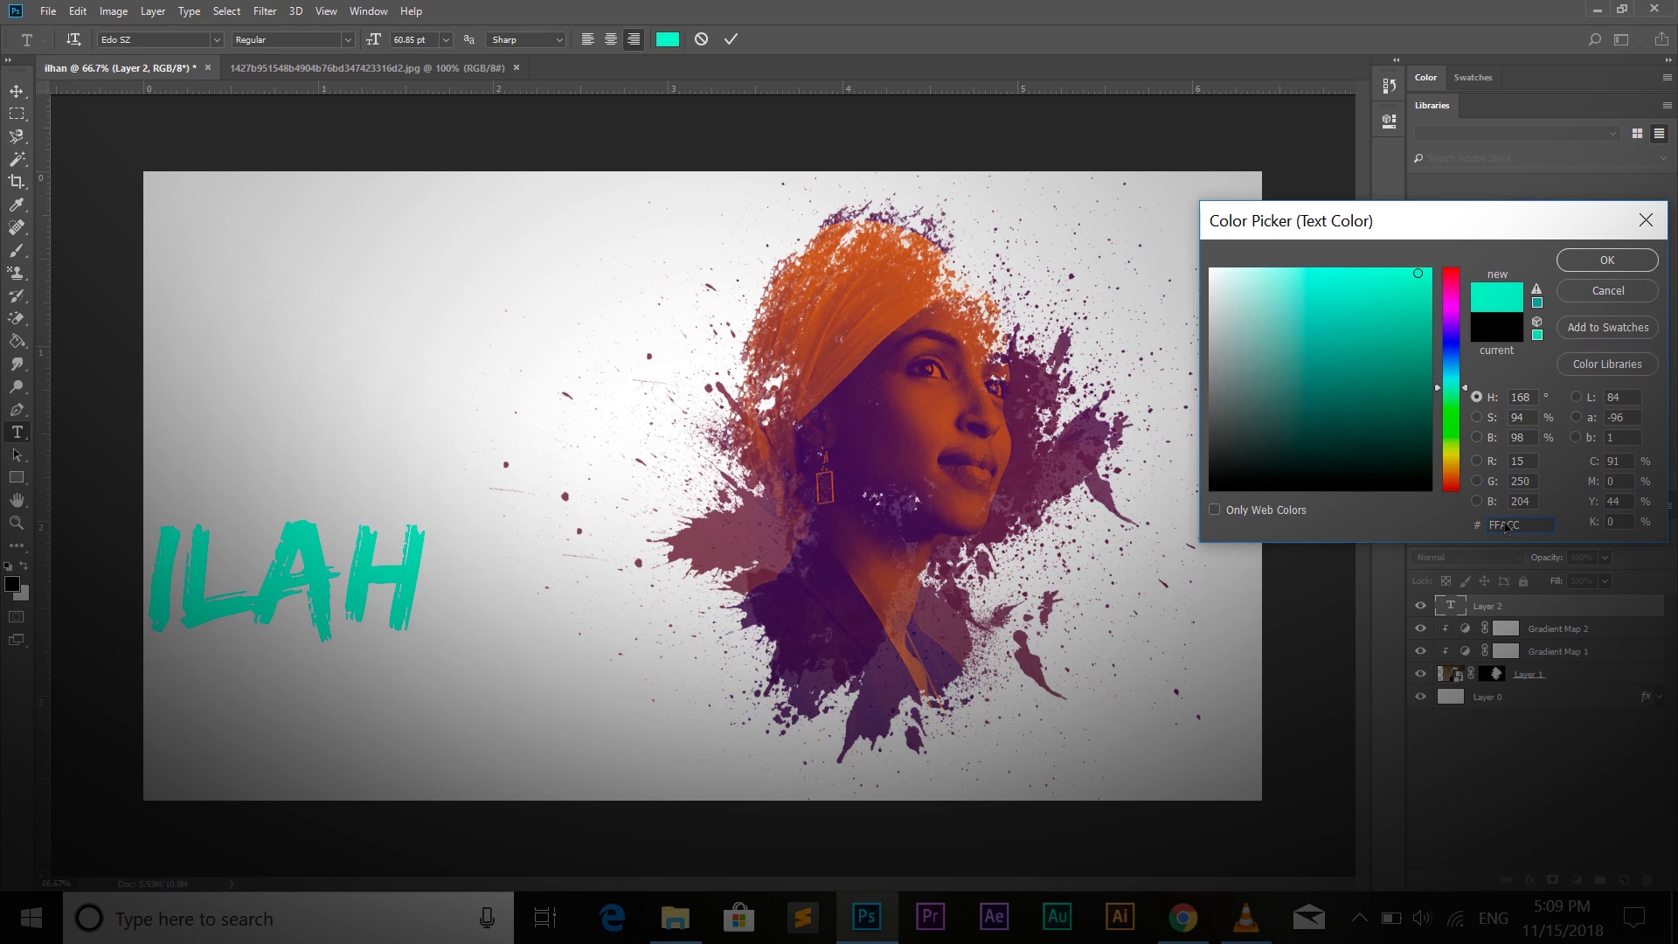
key("BackSpace")
key("BackSpace")
type("A00")
key("Return")
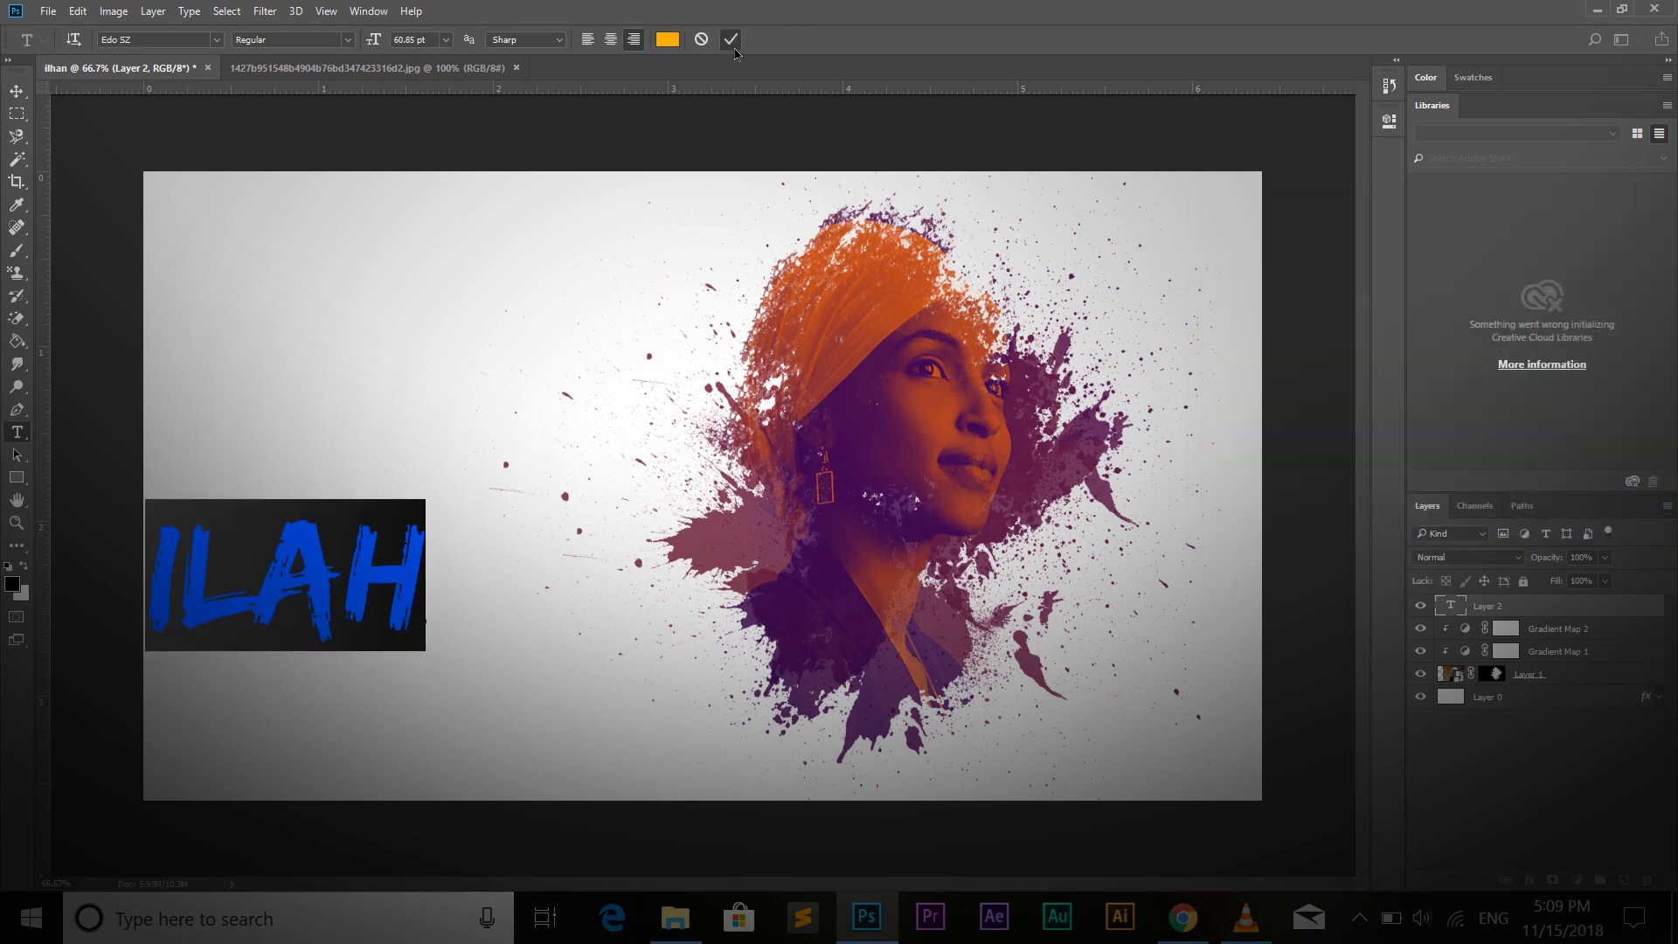
left_click(731, 40)
key("v")
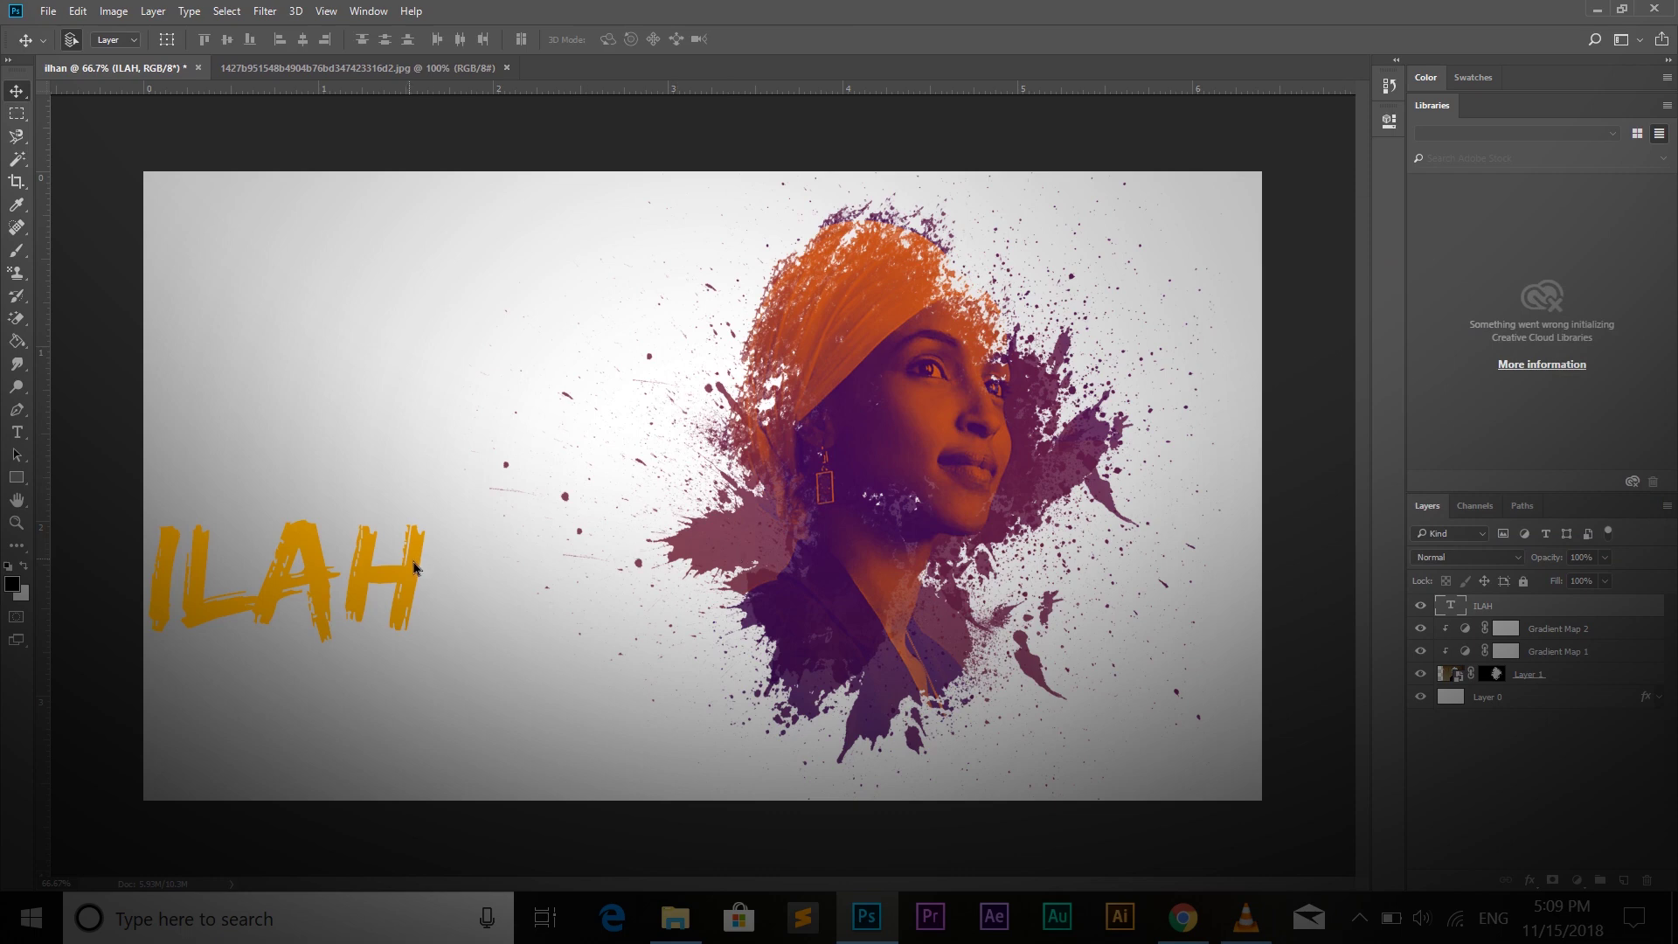
left_click_drag(416, 584, 527, 697)
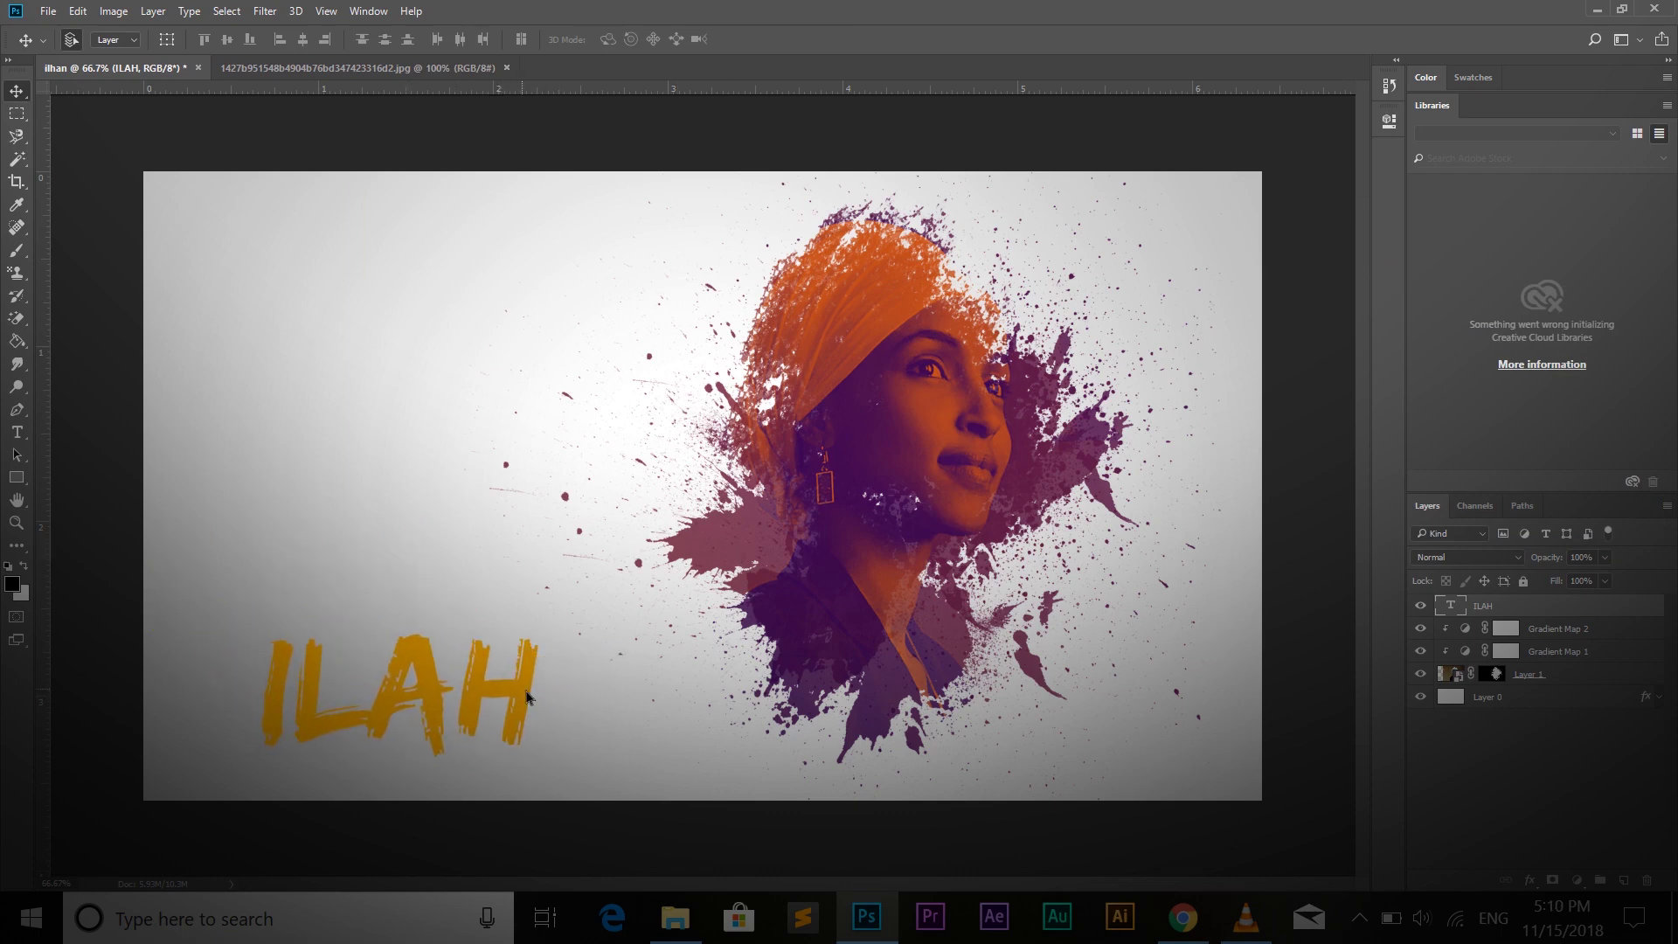